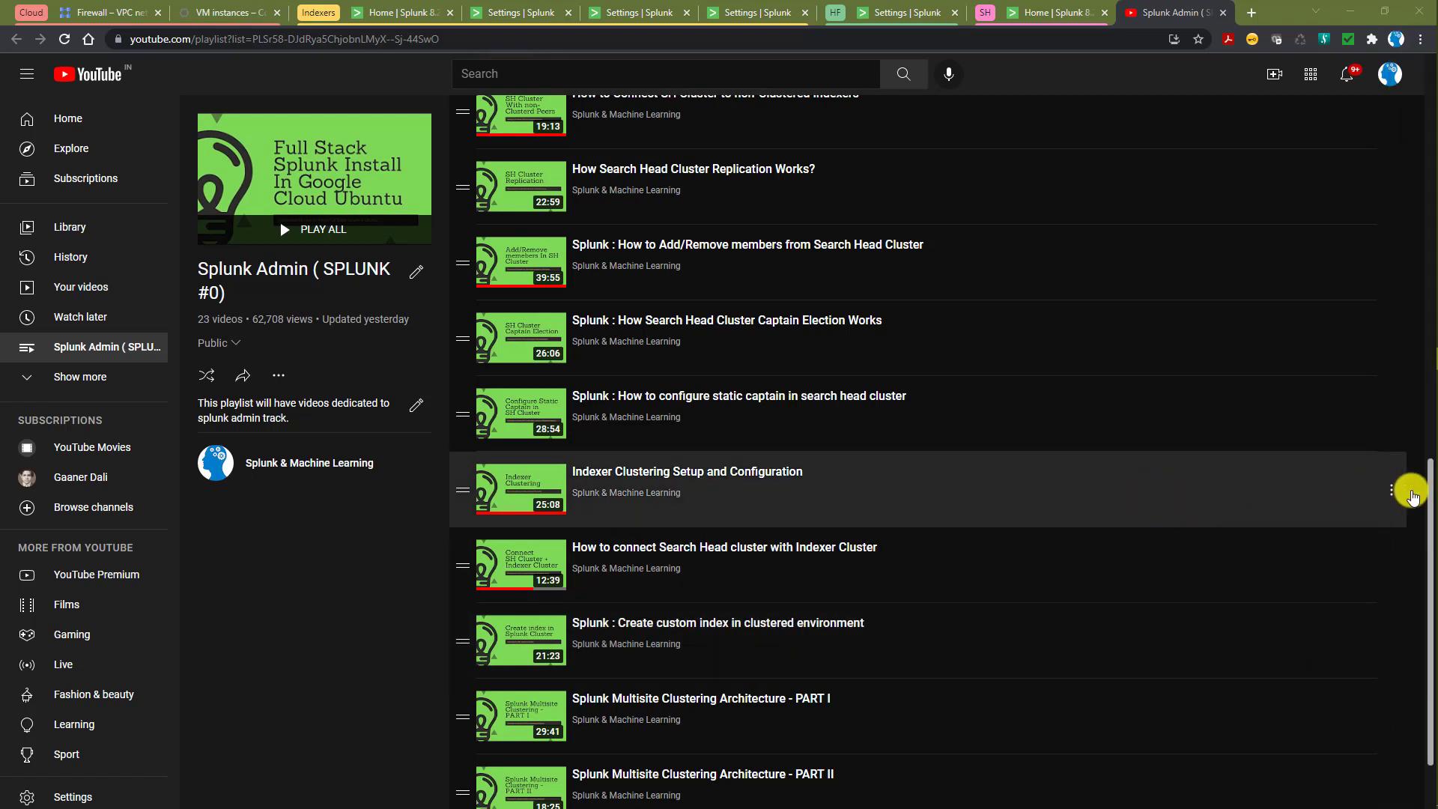
Review the prerequisite videos in the Splunk Admin playlist and the list of VM instances in Google Cloud Platform.
left_click_drag(1428, 490, 1428, 278)
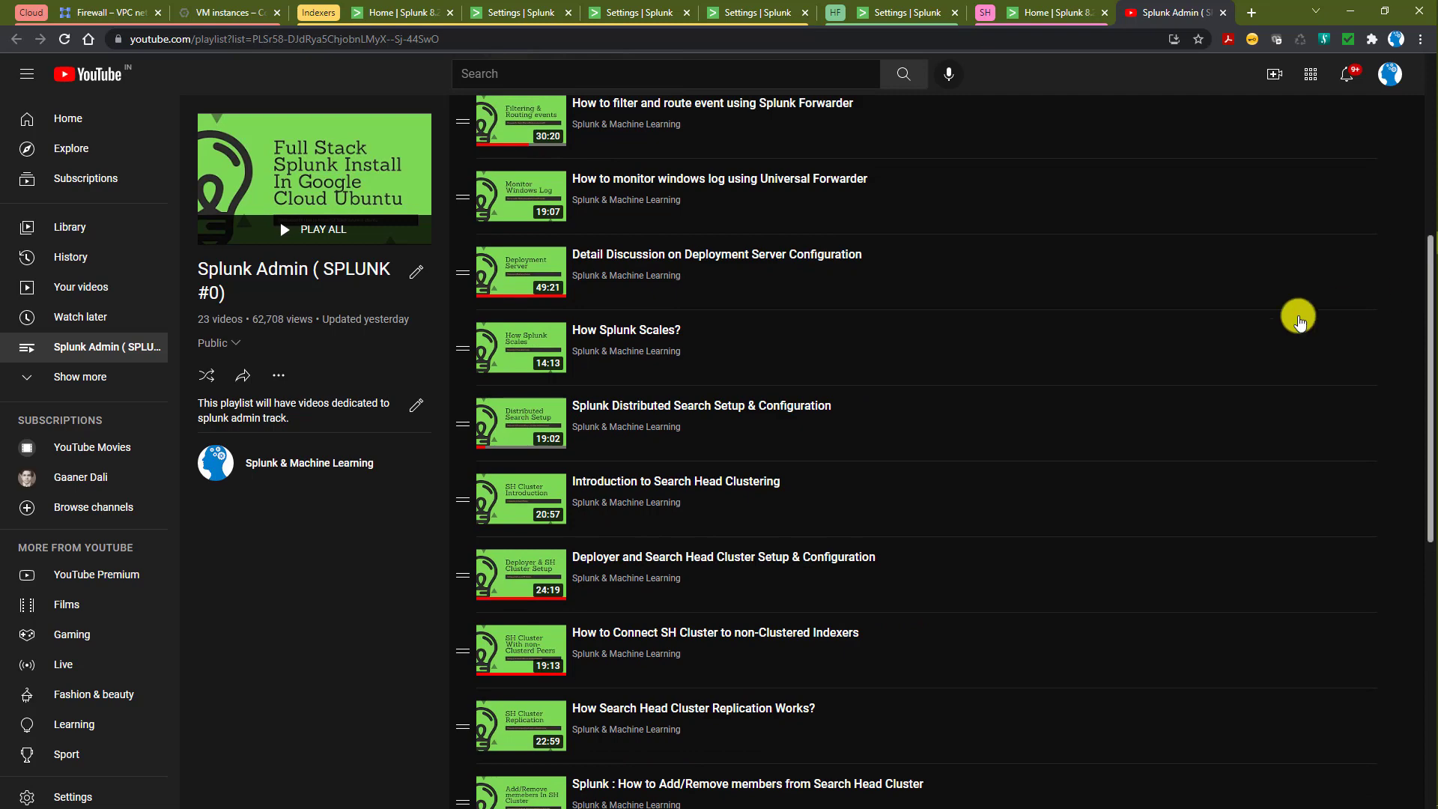
scroll(824, 359, "up", 4)
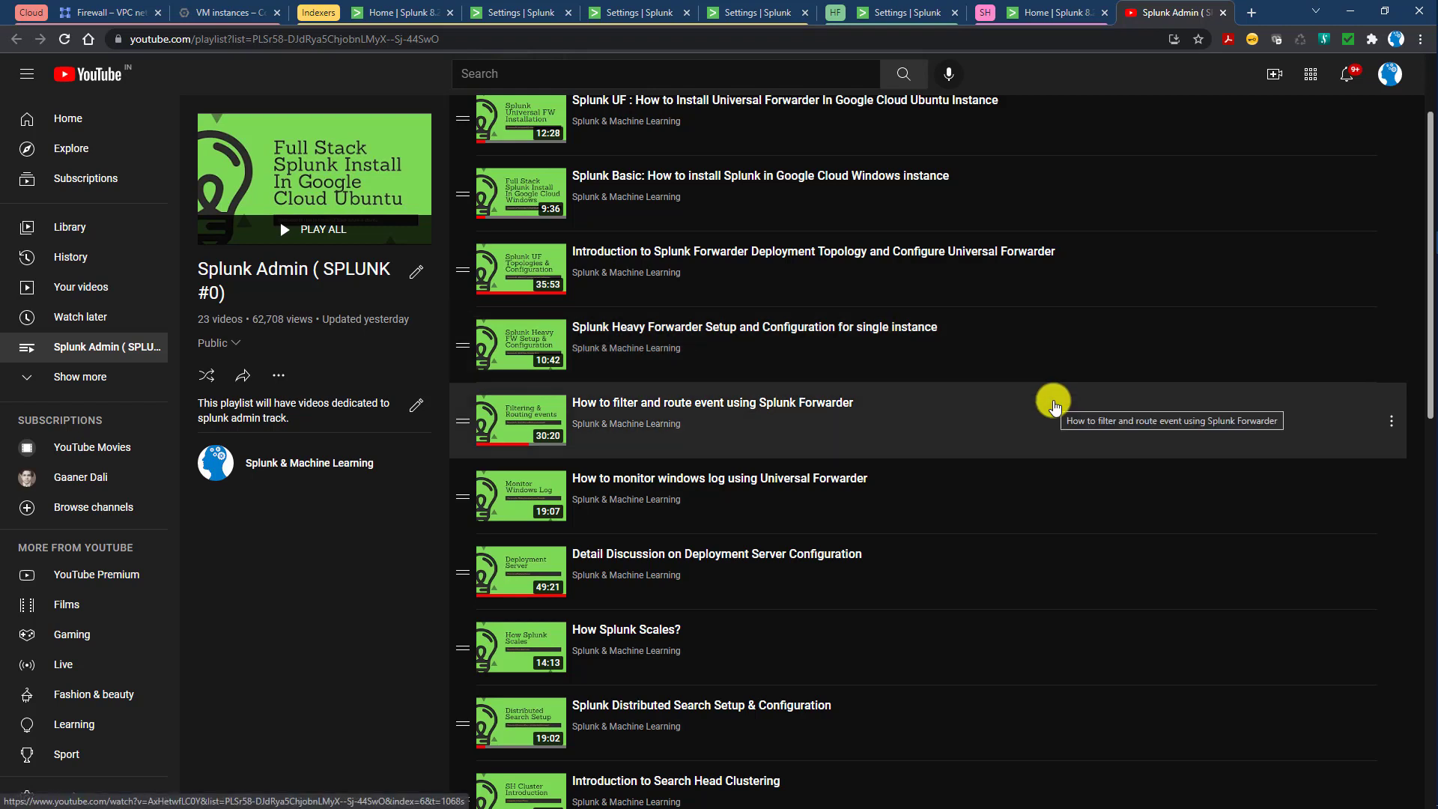
left_click(212, 15)
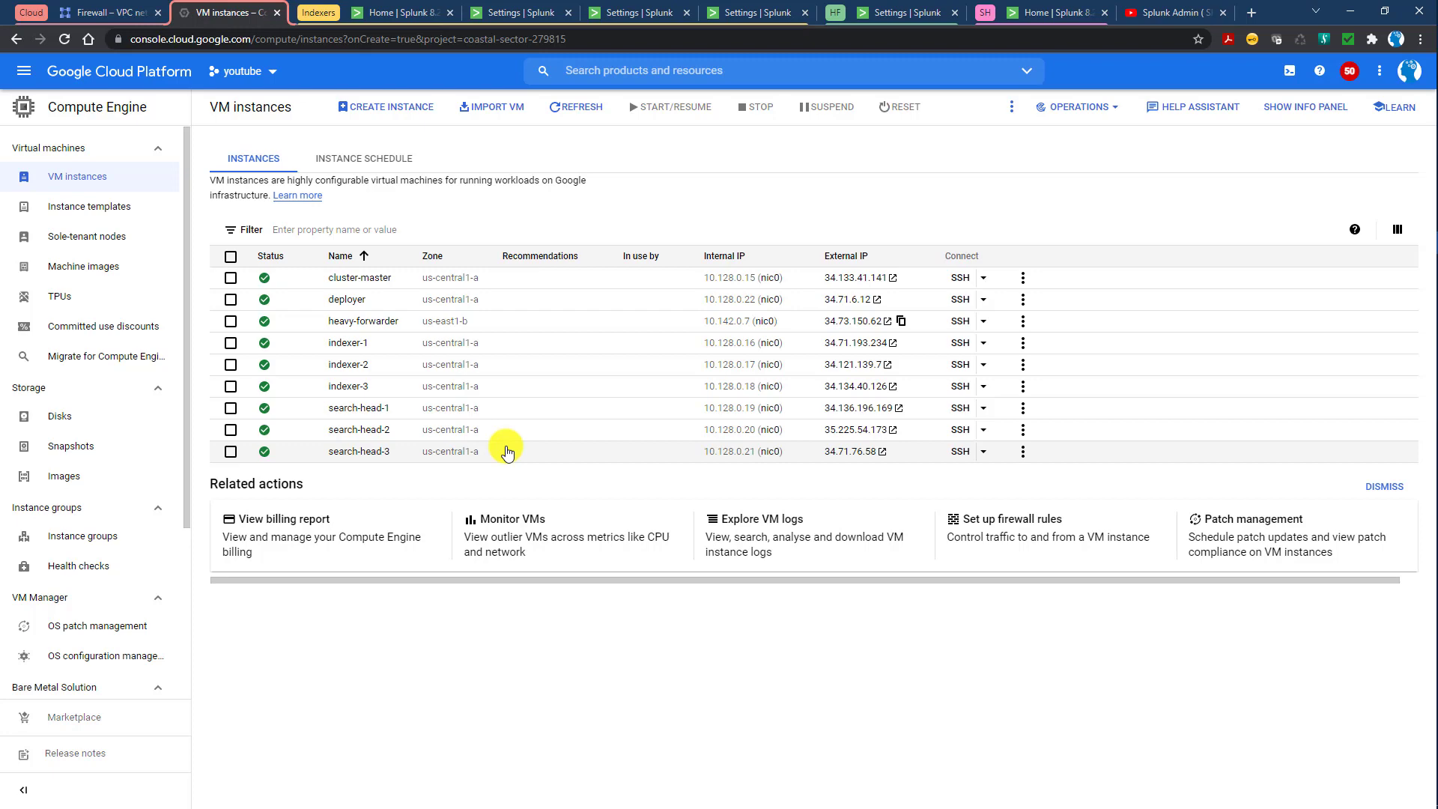
left_click(1151, 9)
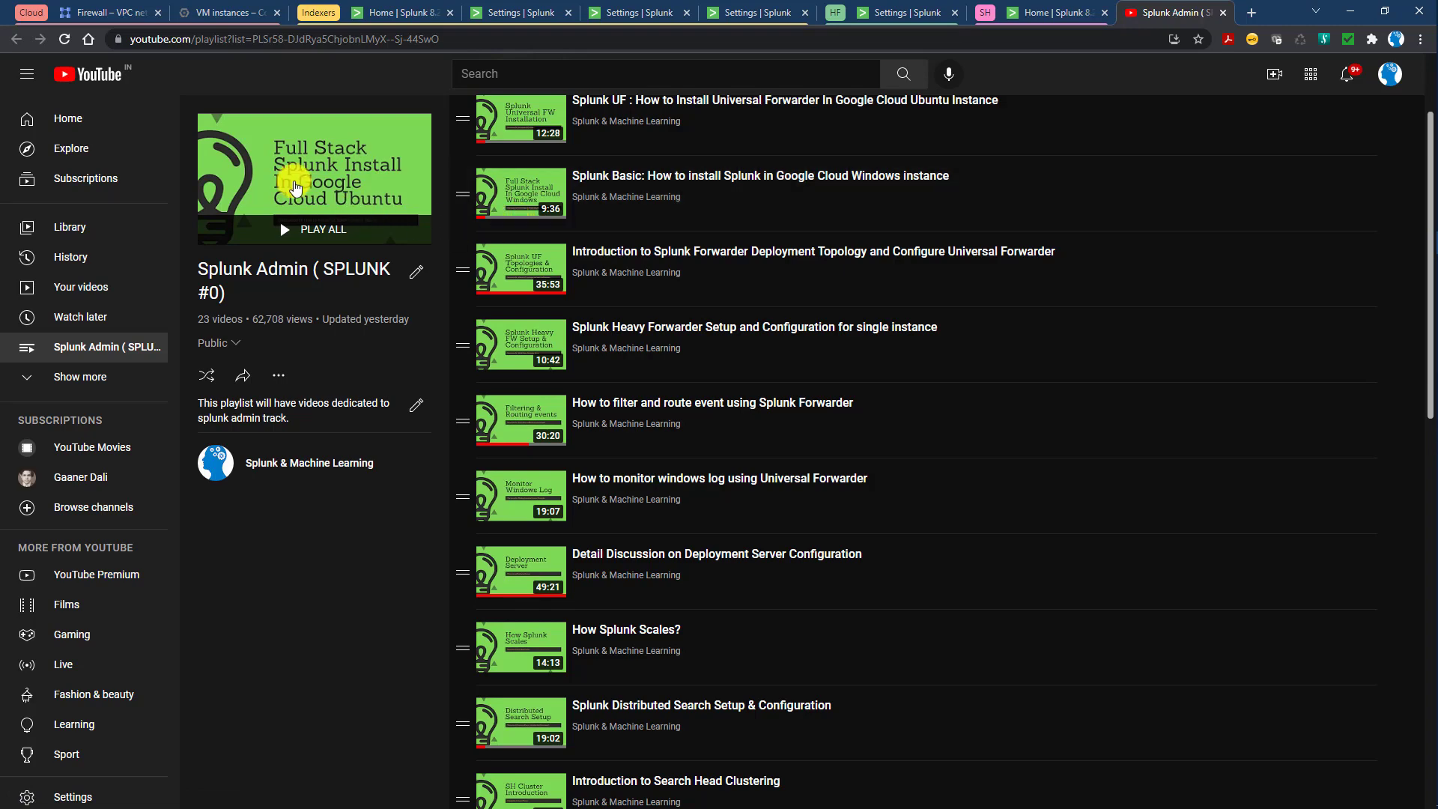
left_click(219, 13)
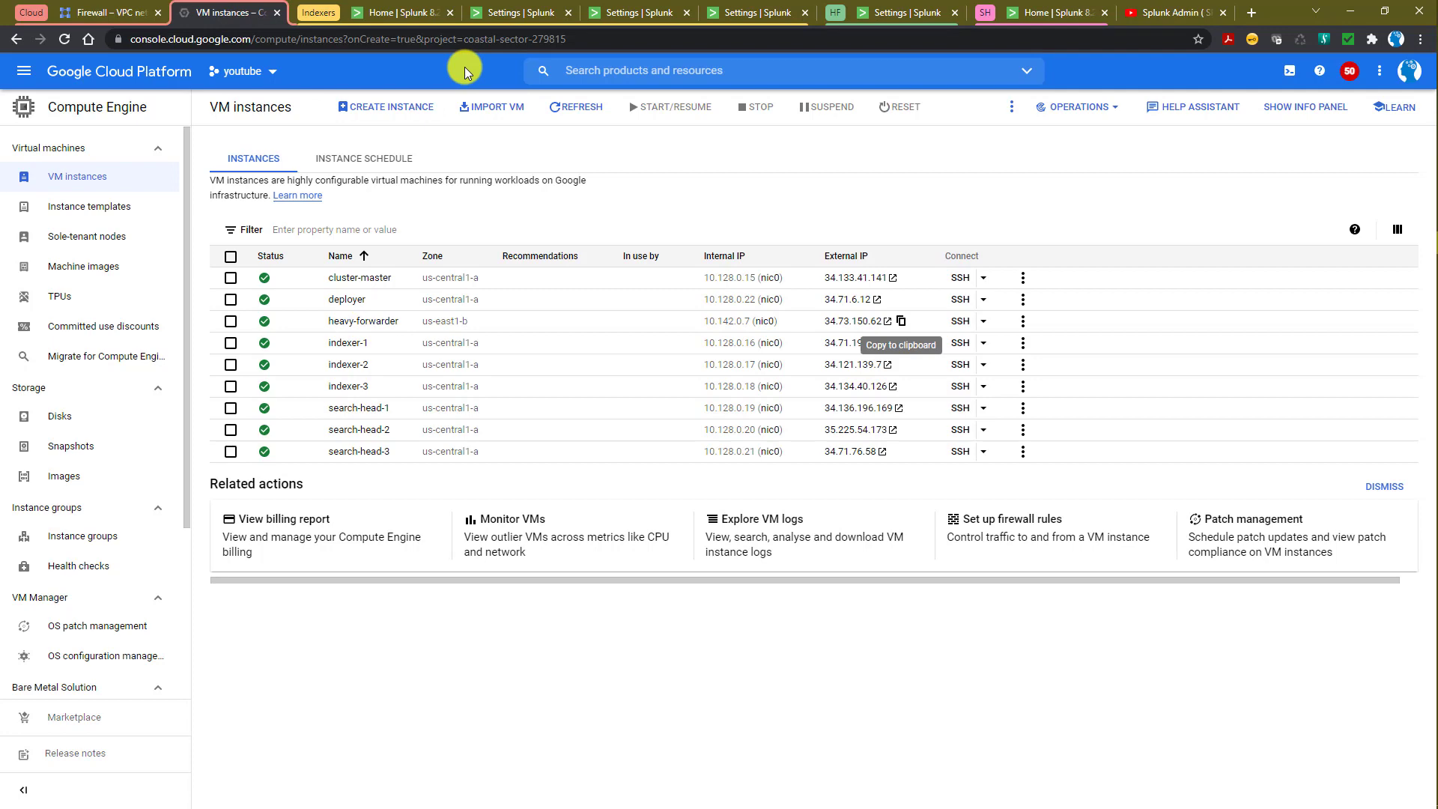
Compare the open Splunk pages of the cluster master and three indexers with the external IPs of the VM instances.
left_click(497, 15)
left_click(402, 15)
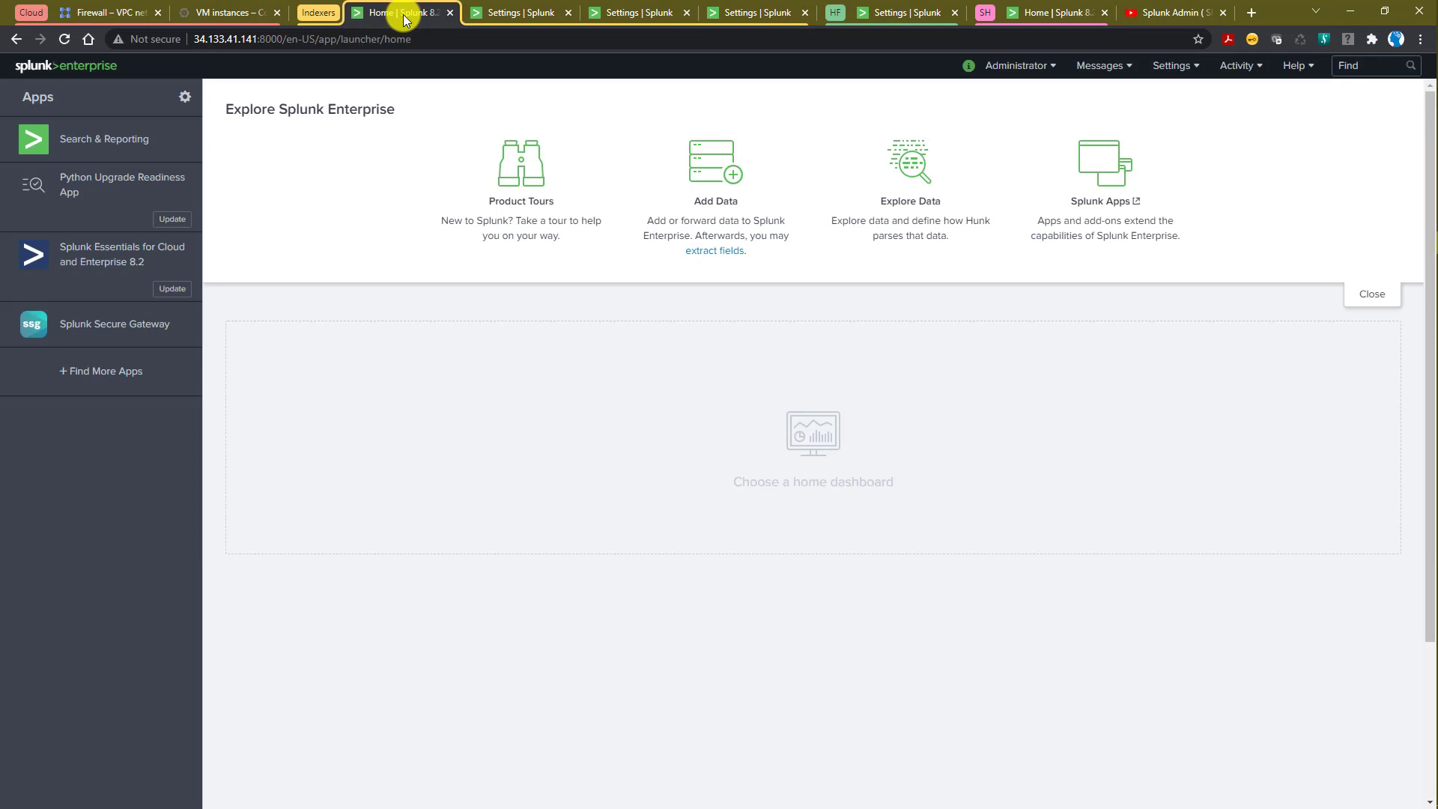
left_click(523, 14)
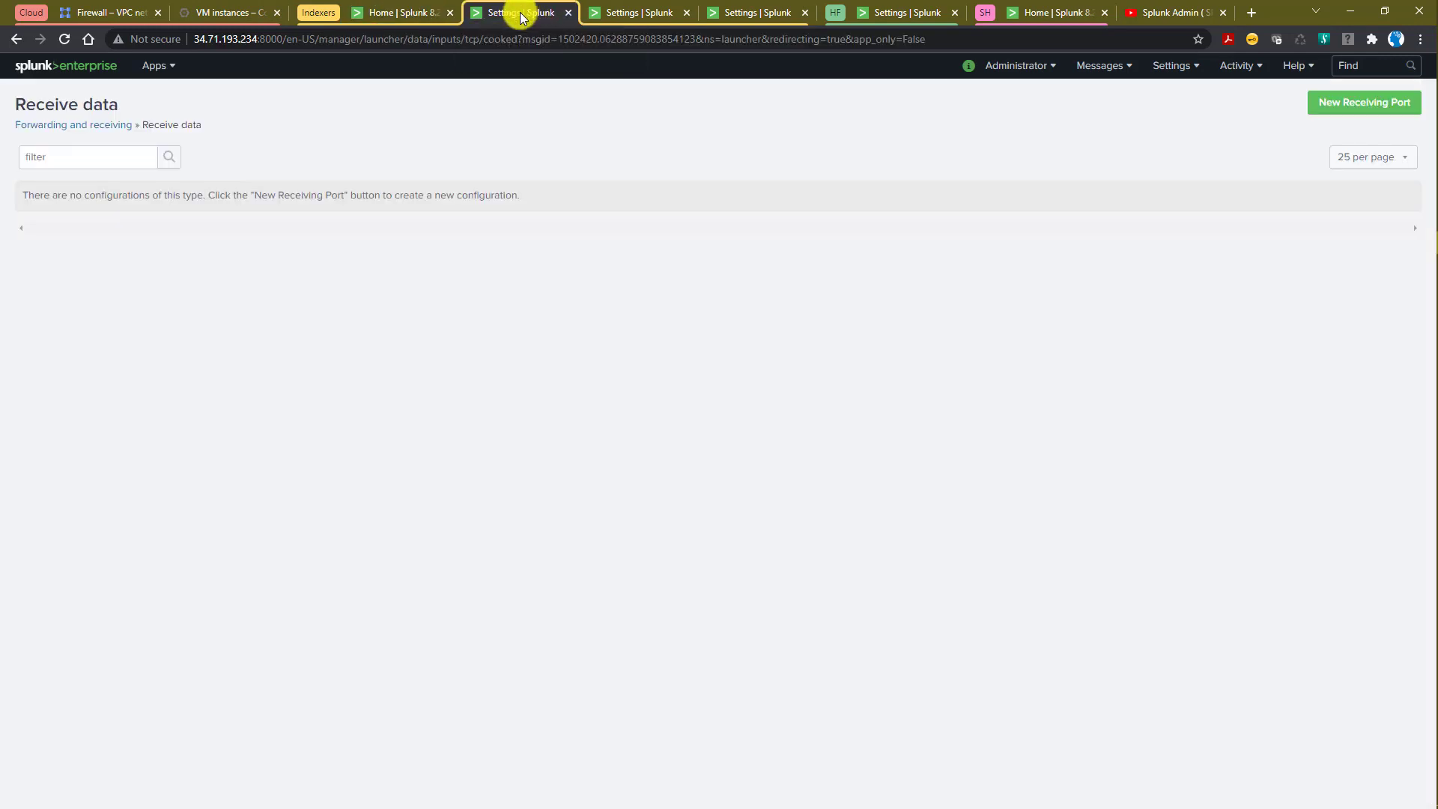
left_click(412, 12)
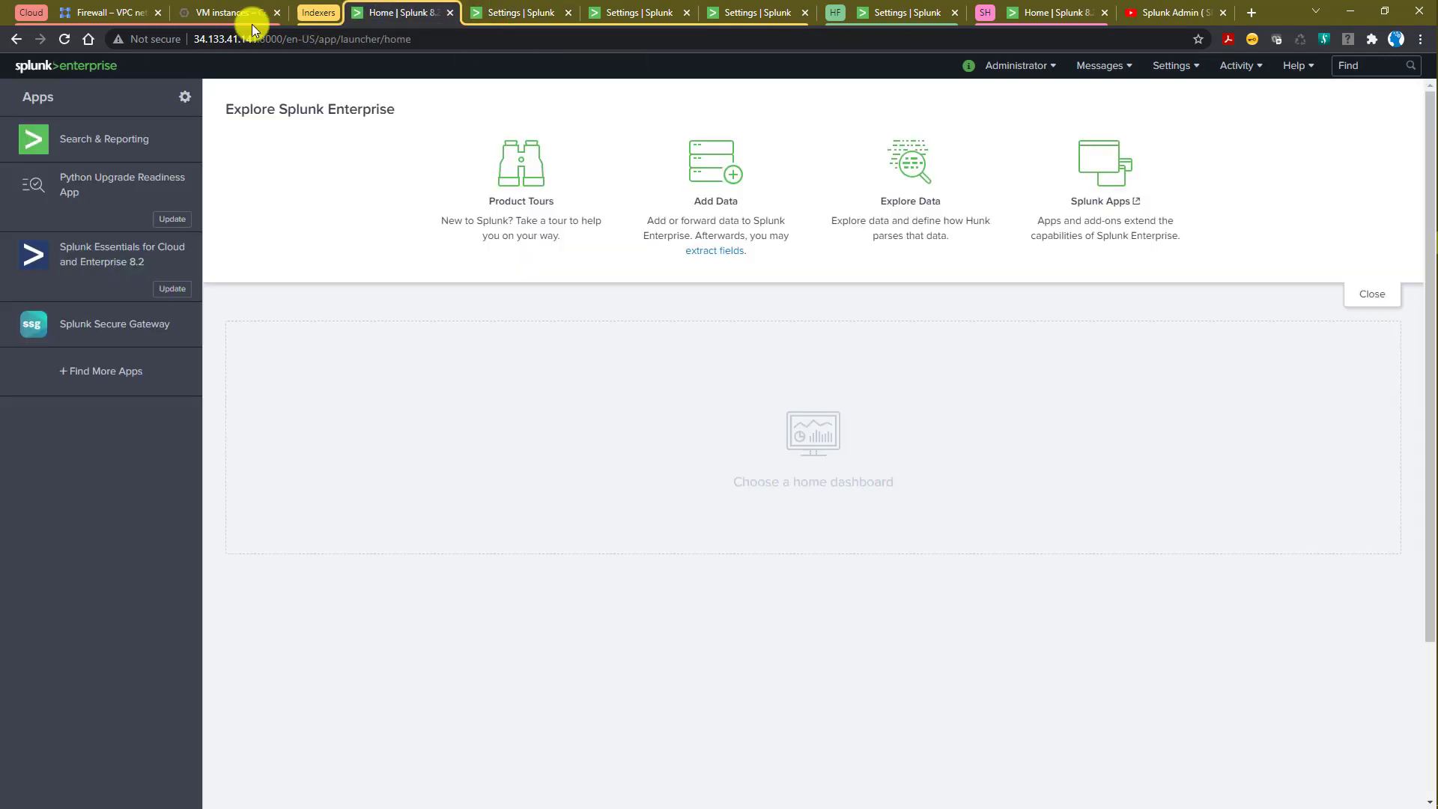
left_click(213, 20)
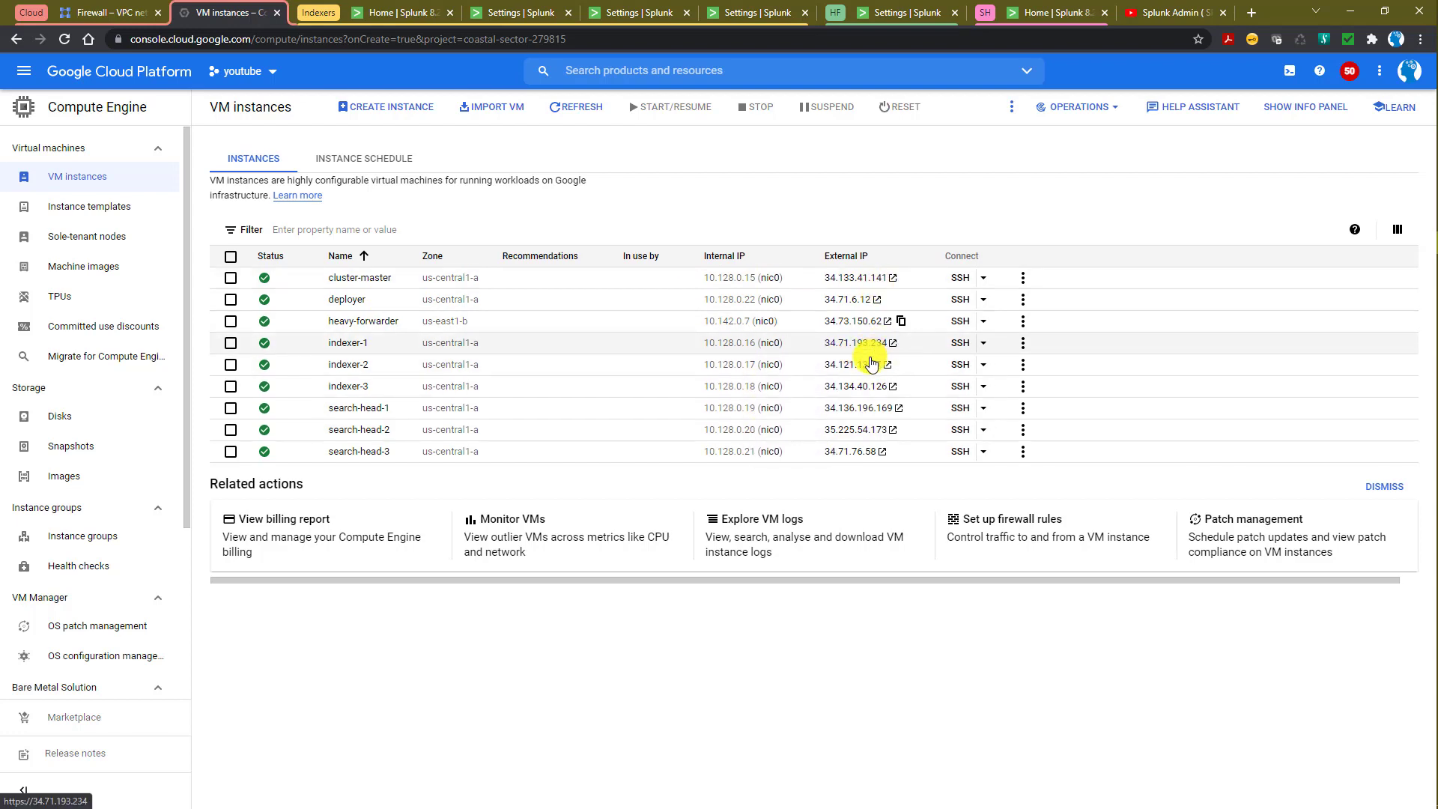
left_click(509, 13)
left_click(642, 13)
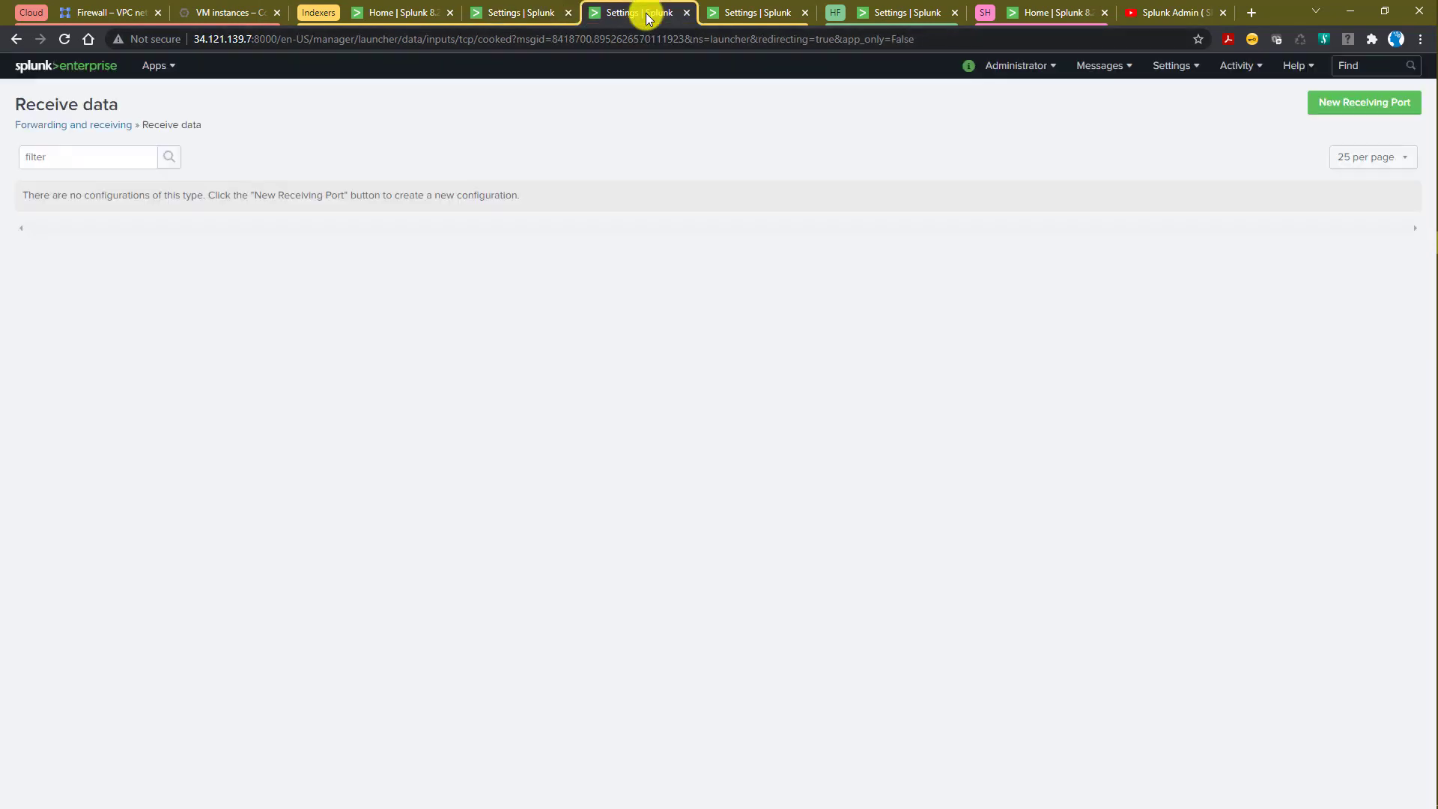
left_click(751, 14)
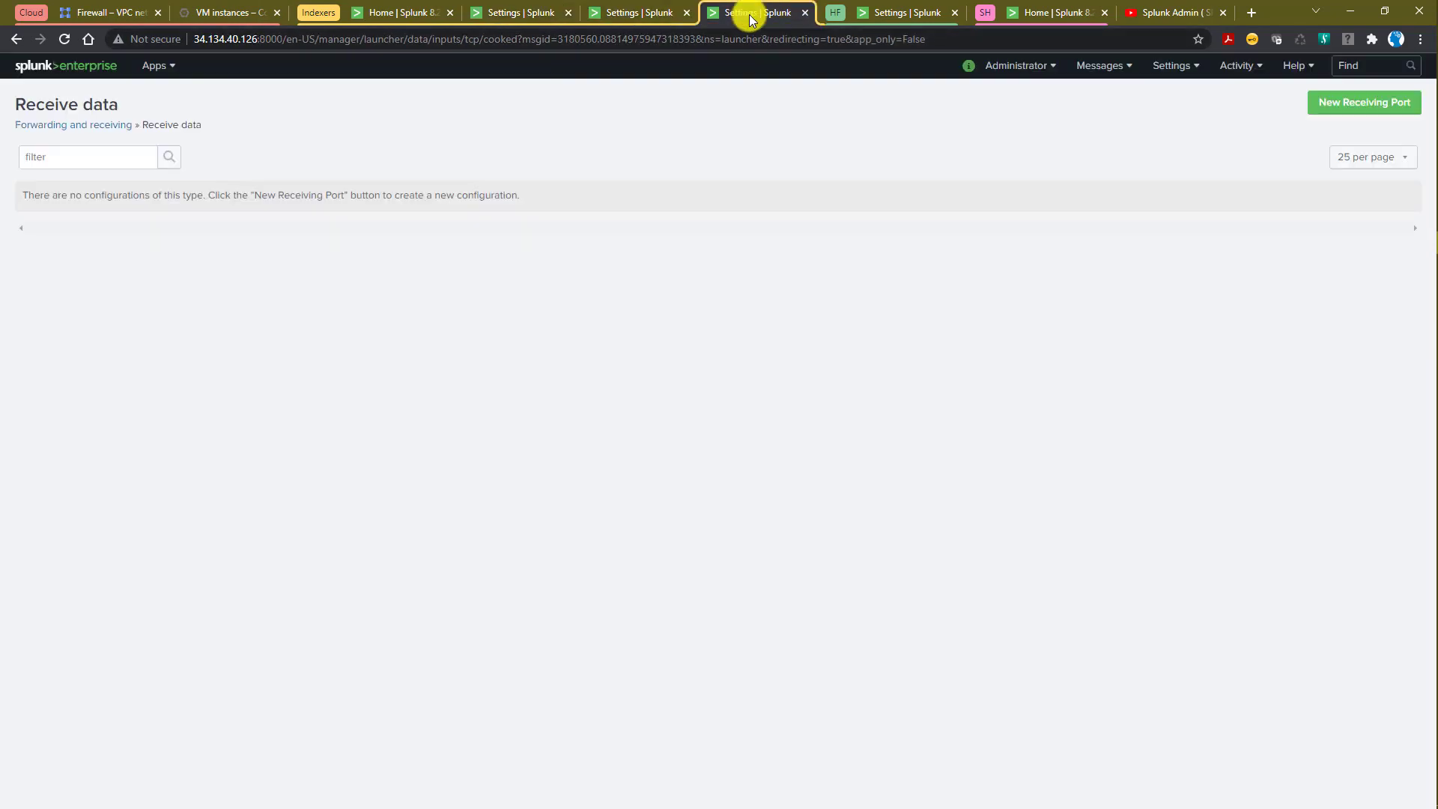
Add receiving port 9997 on indexer-1 and check the Google Cloud firewall rules for that port.
left_click(506, 15)
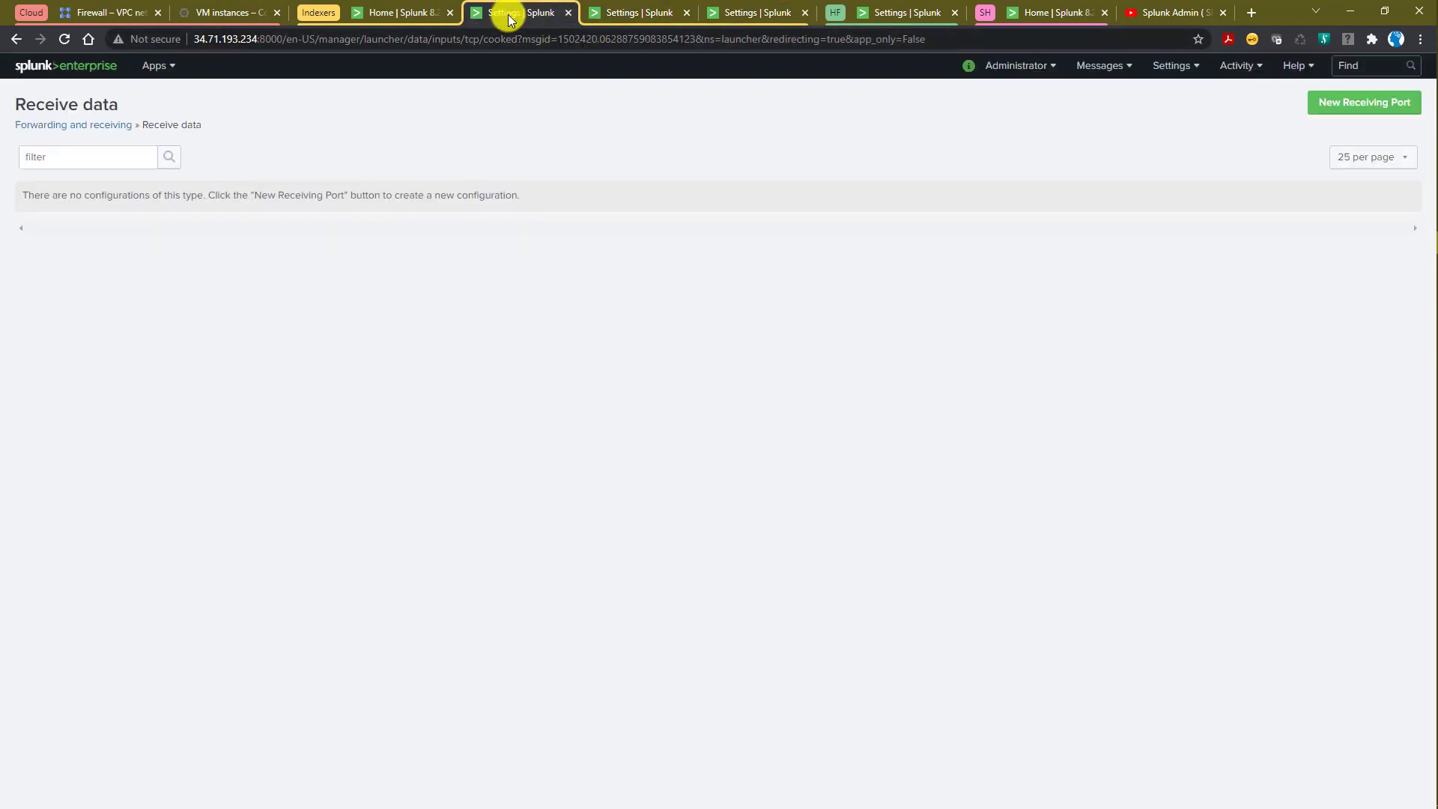
left_click(1166, 74)
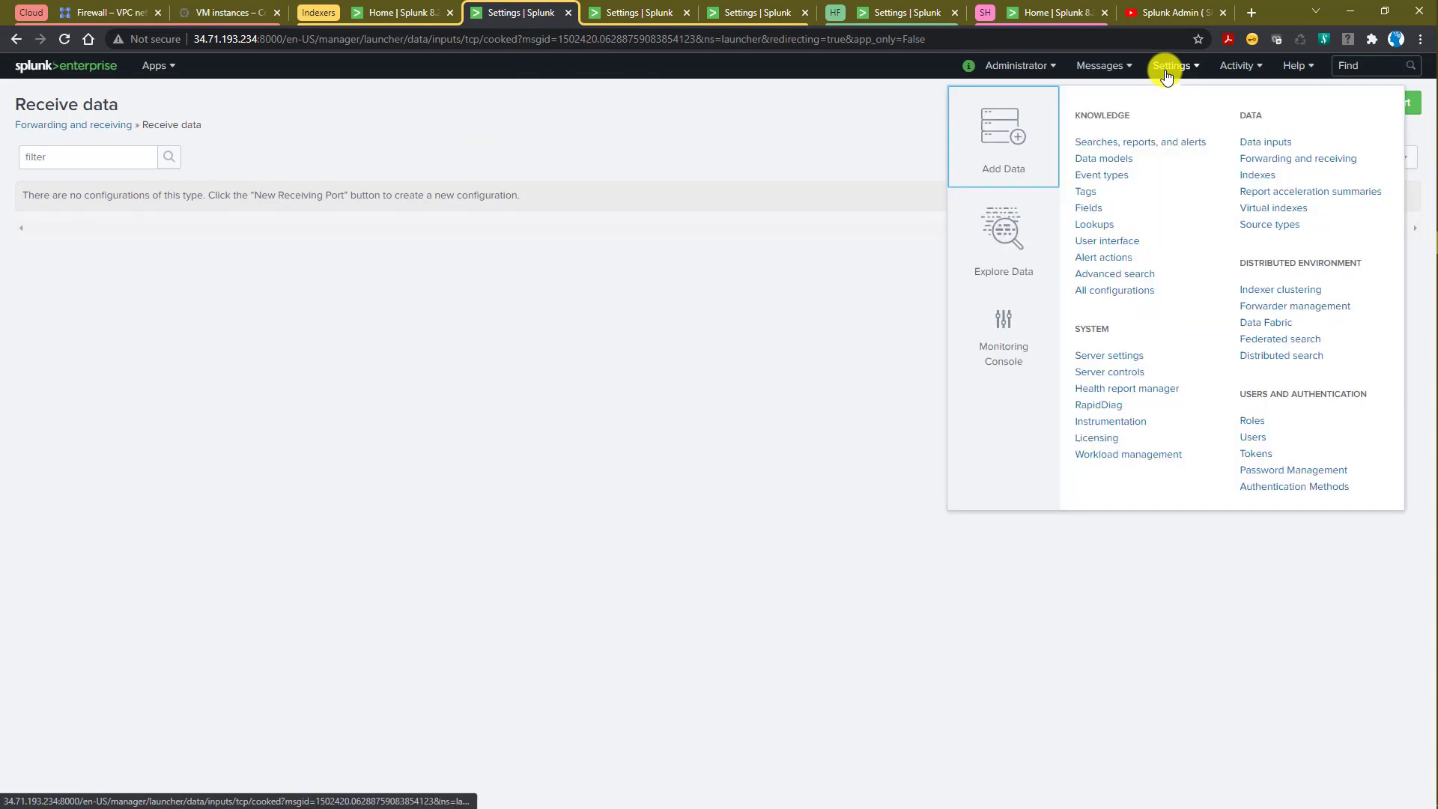
left_click(1286, 158)
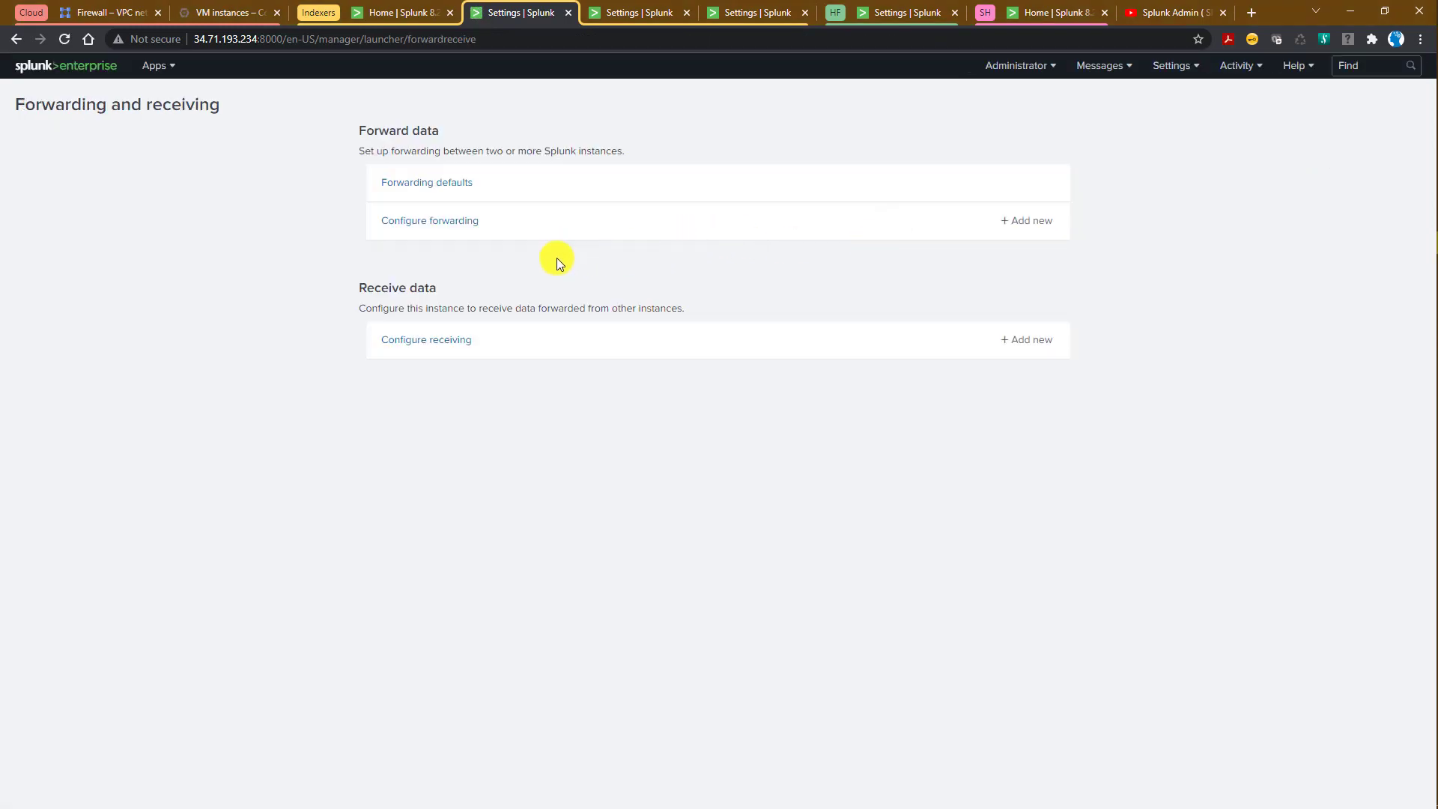
left_click(425, 346)
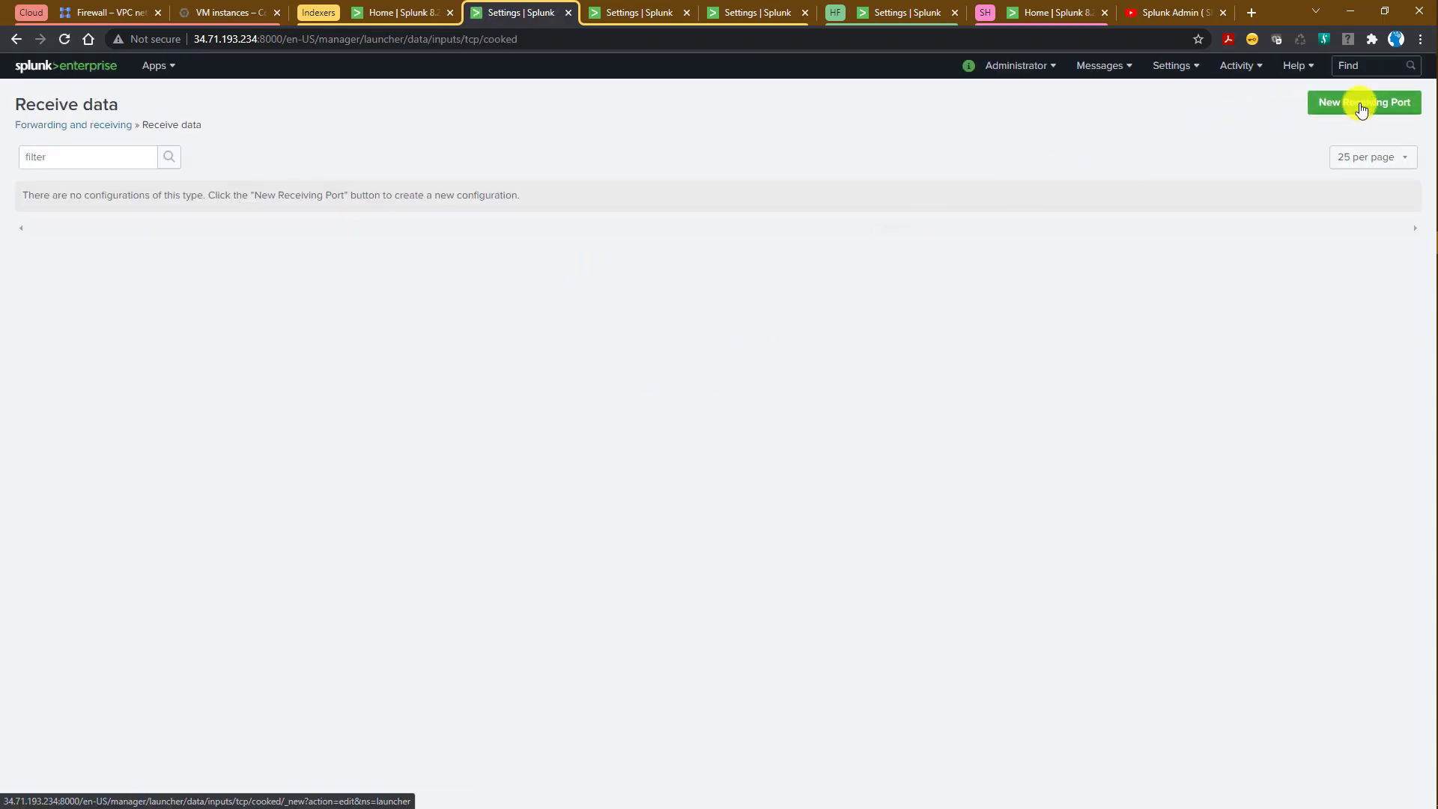
left_click(1361, 109)
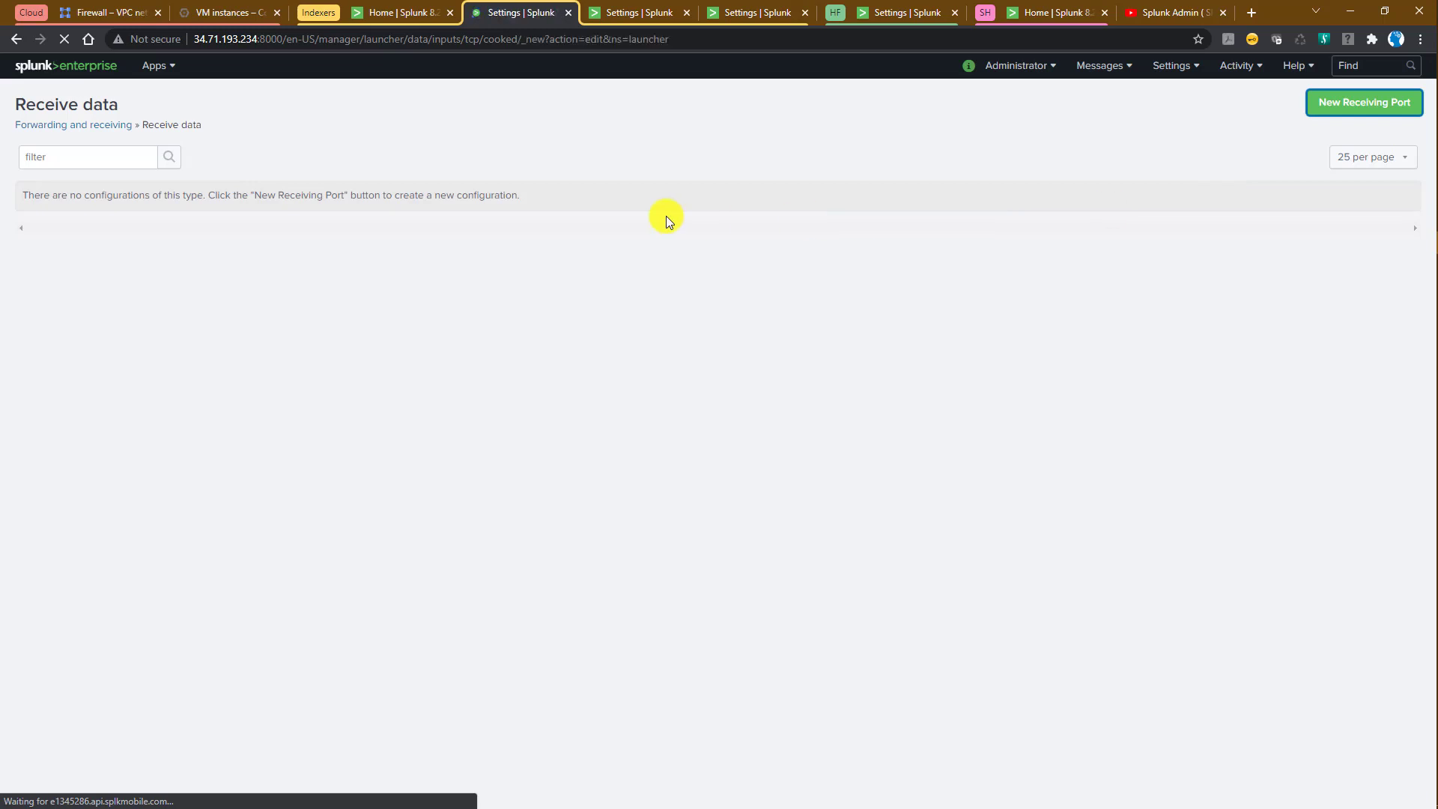
left_click(614, 254)
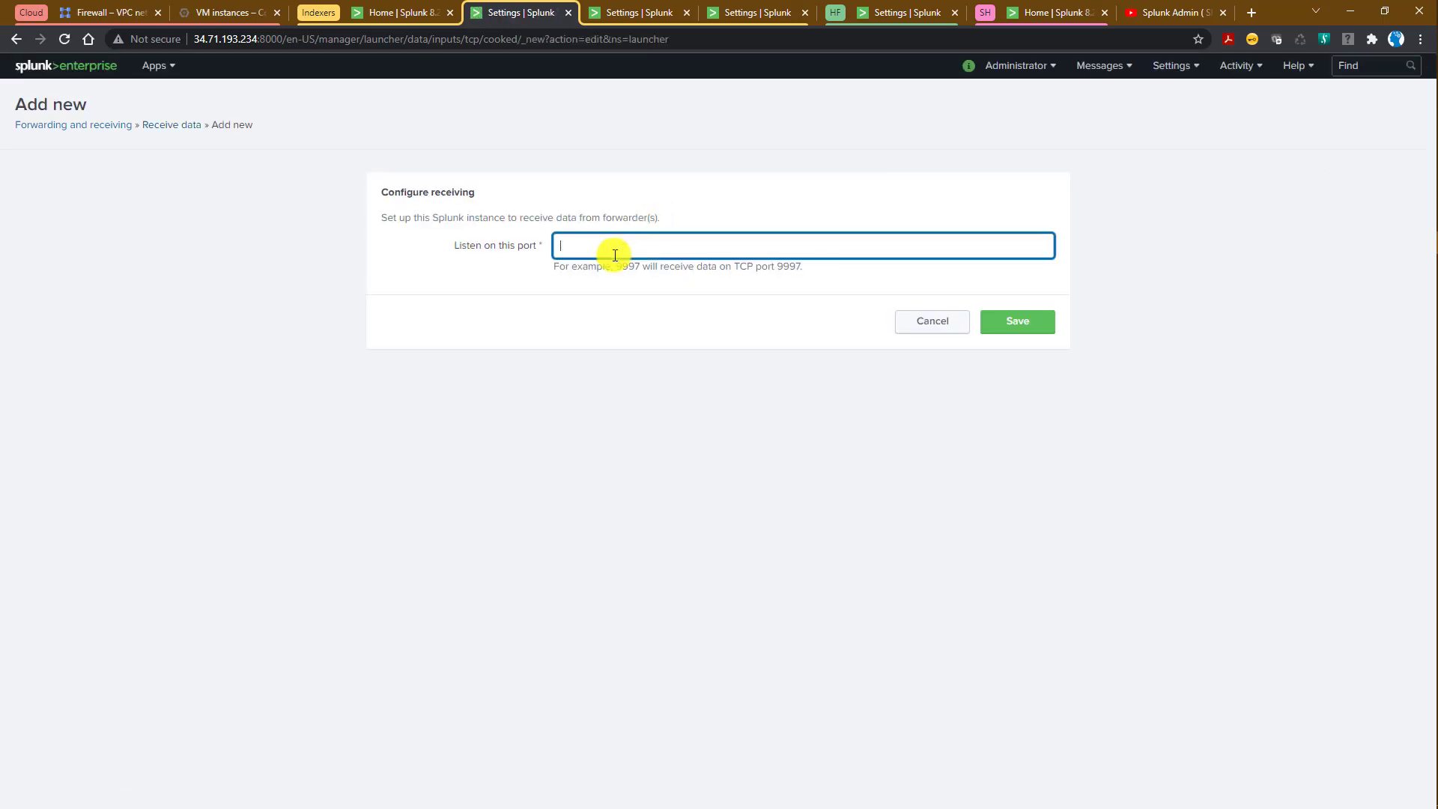
type("9997")
left_click(1033, 322)
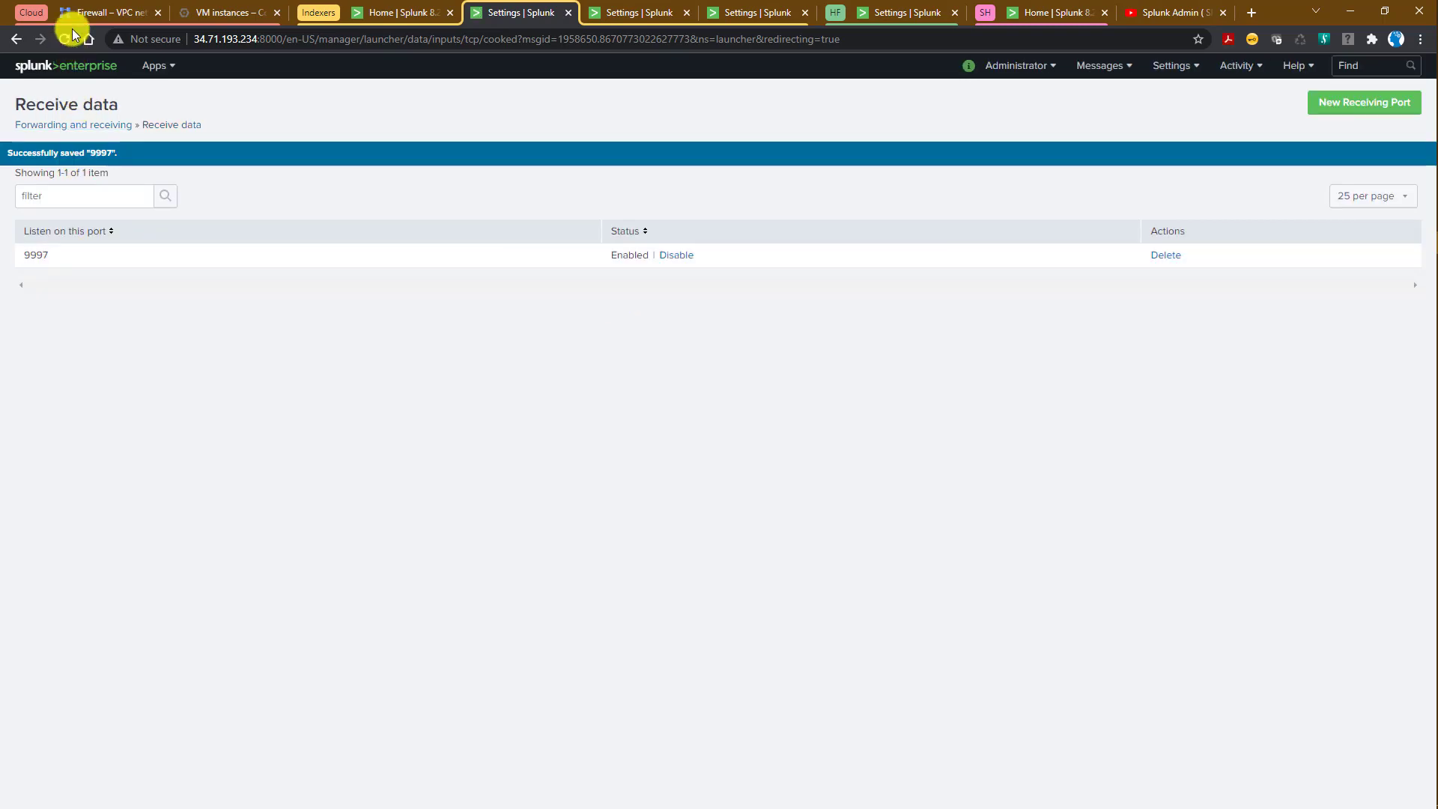
left_click(79, 15)
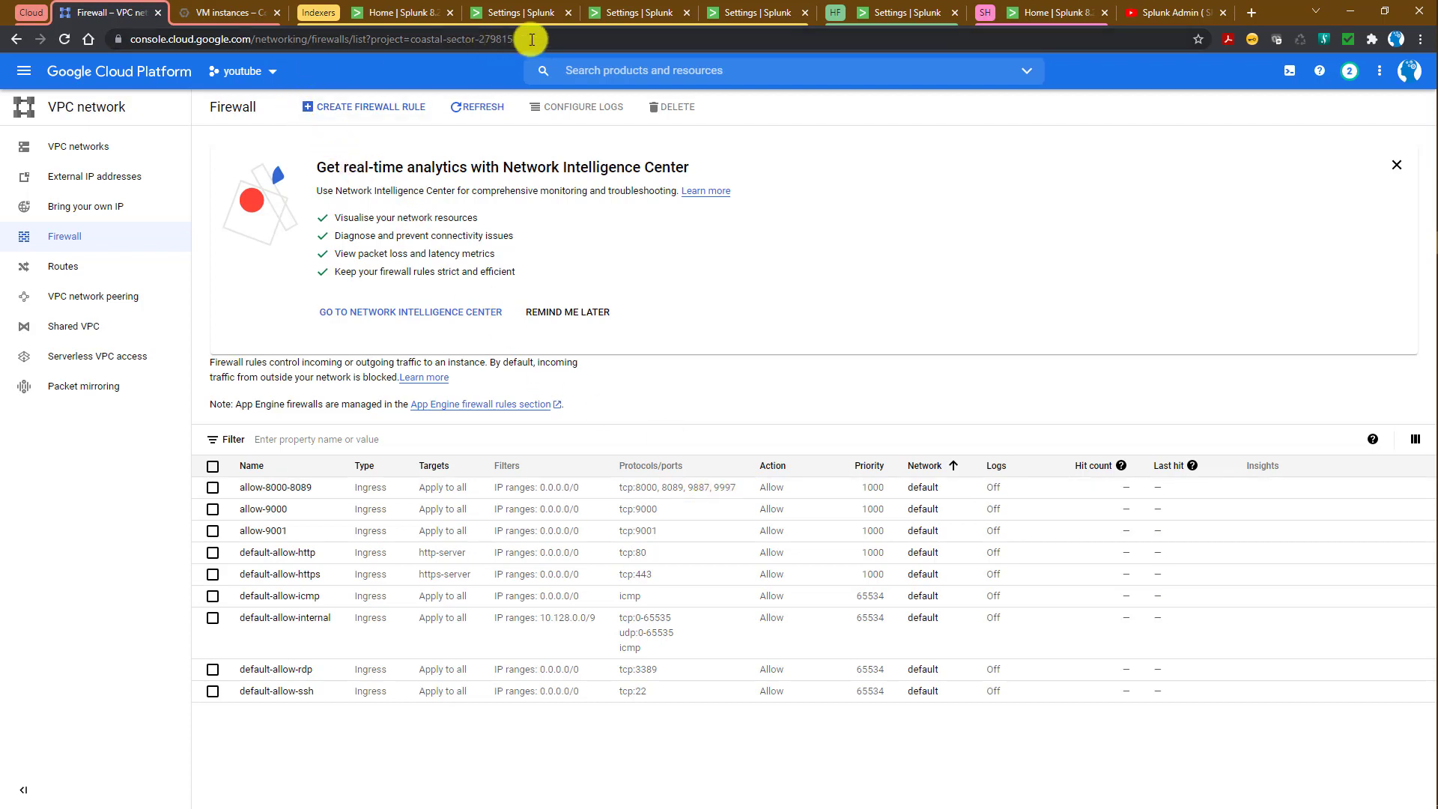
Configure receiving on indexer-2 by adding and saving a new receiving port 9997.
left_click(647, 15)
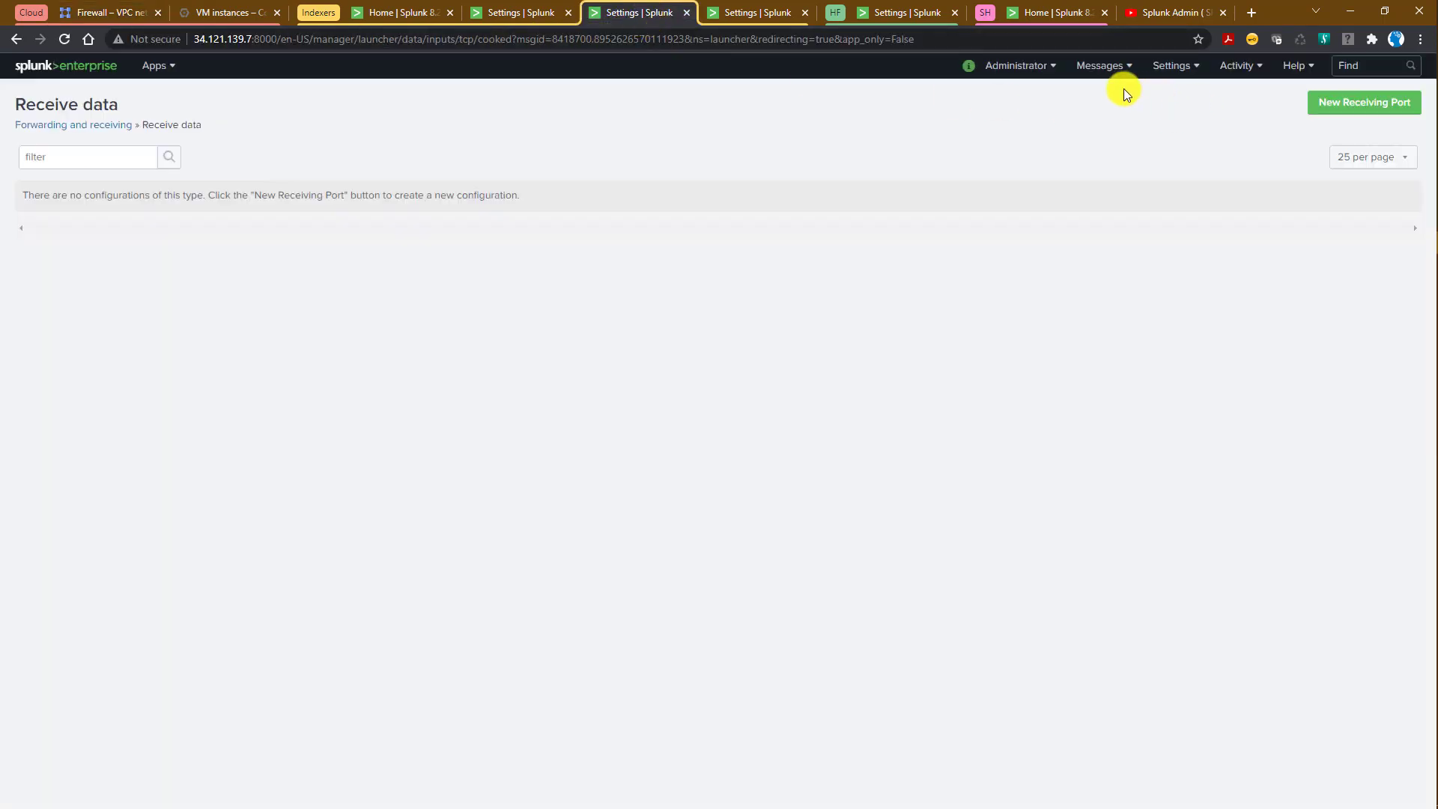
left_click(1176, 66)
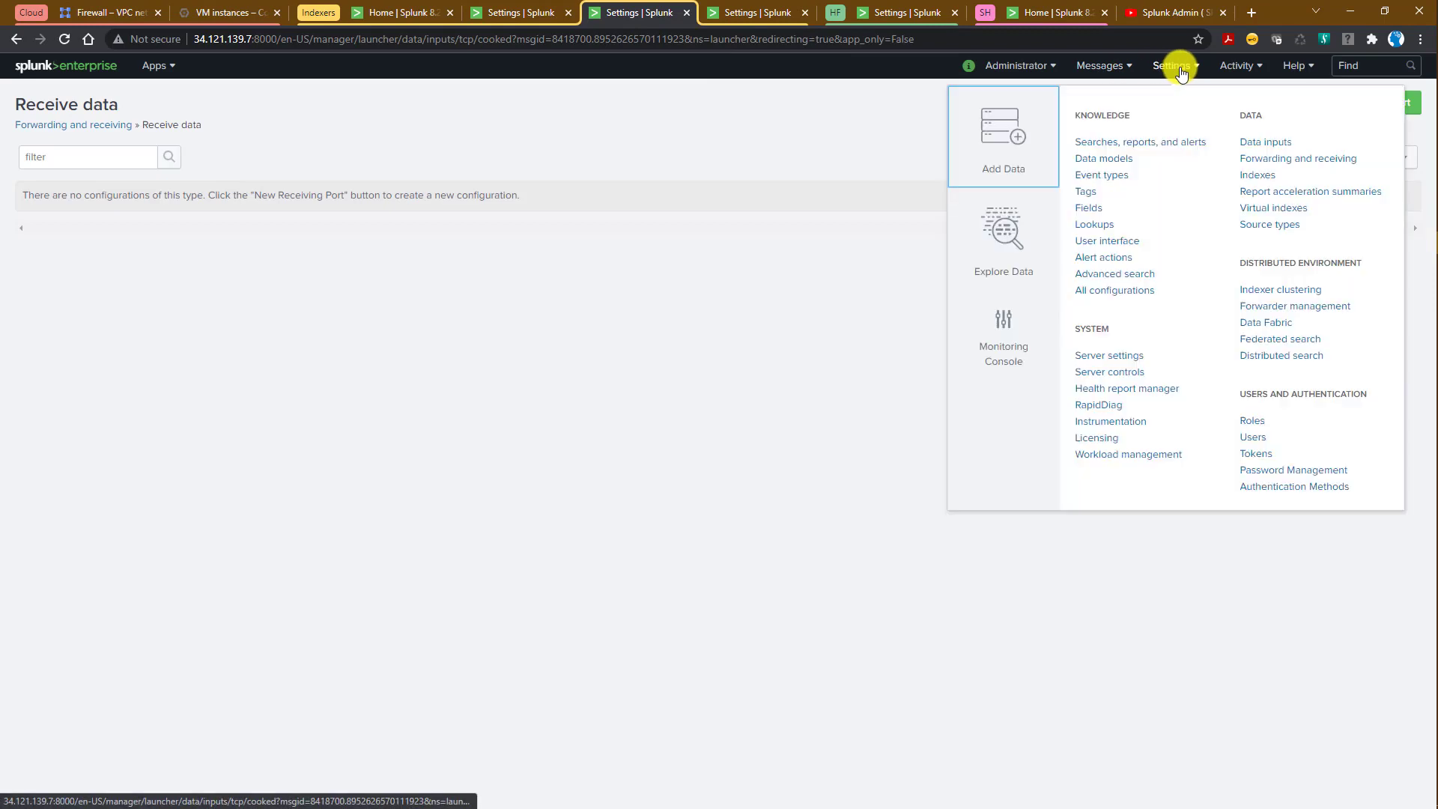
left_click(1279, 161)
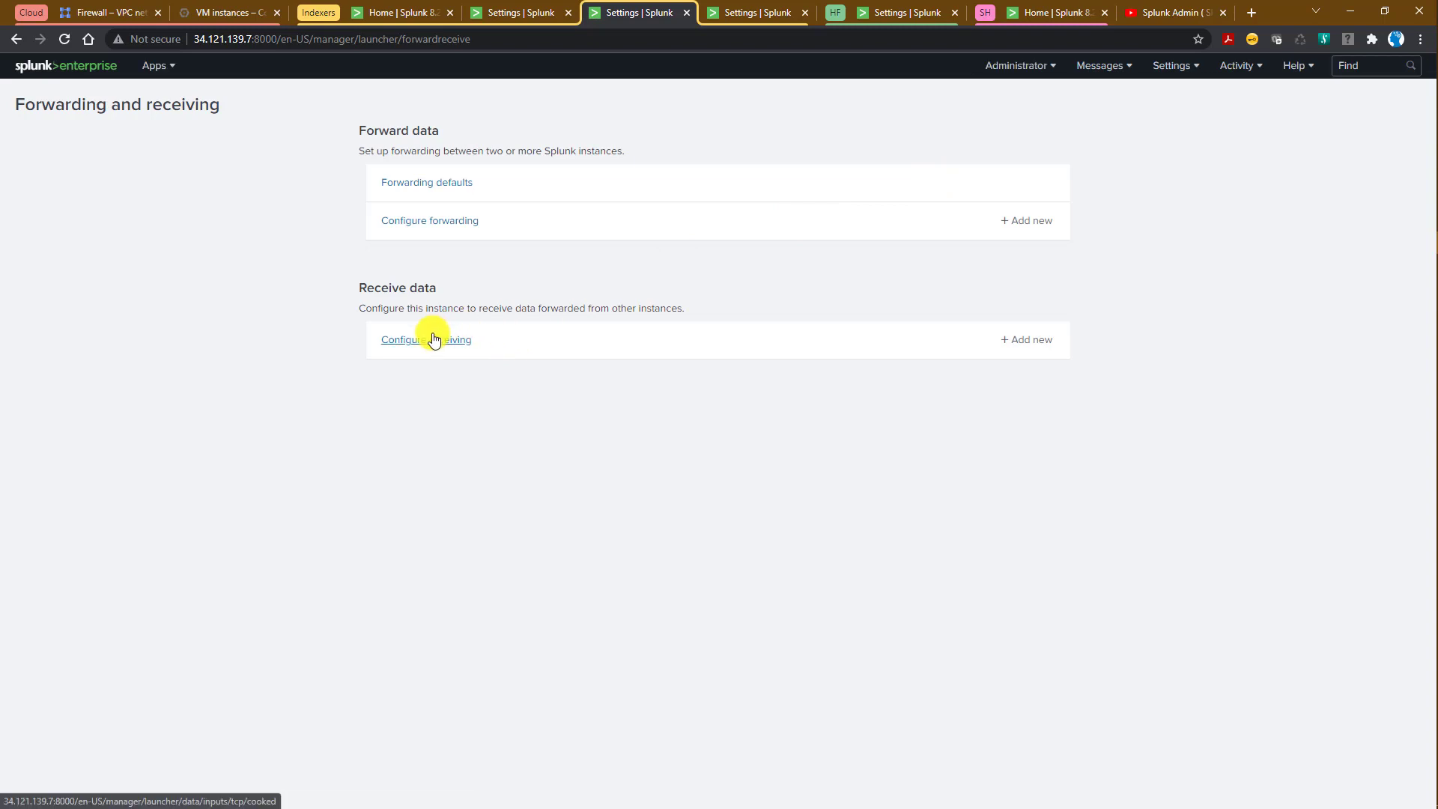
left_click(434, 339)
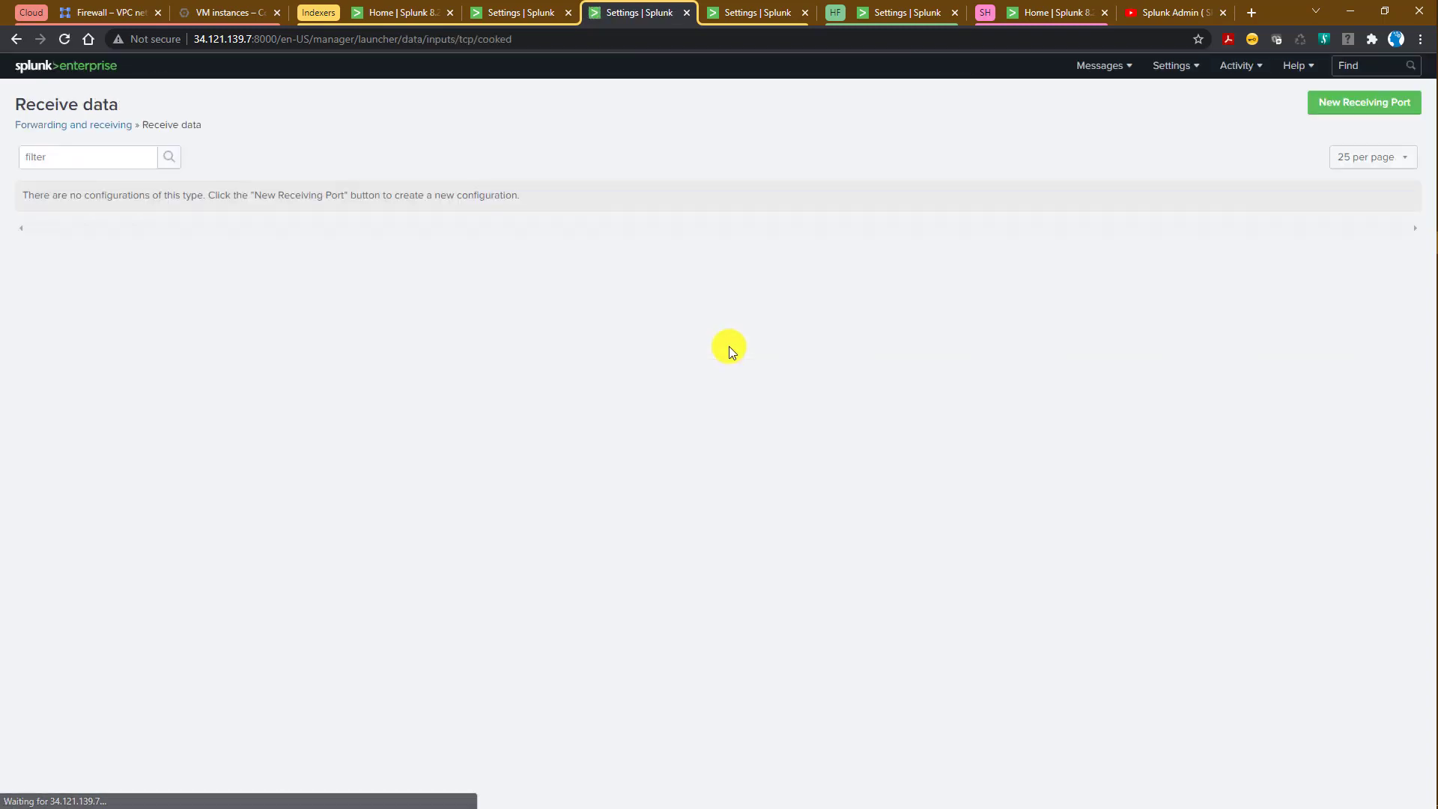
left_click(1341, 104)
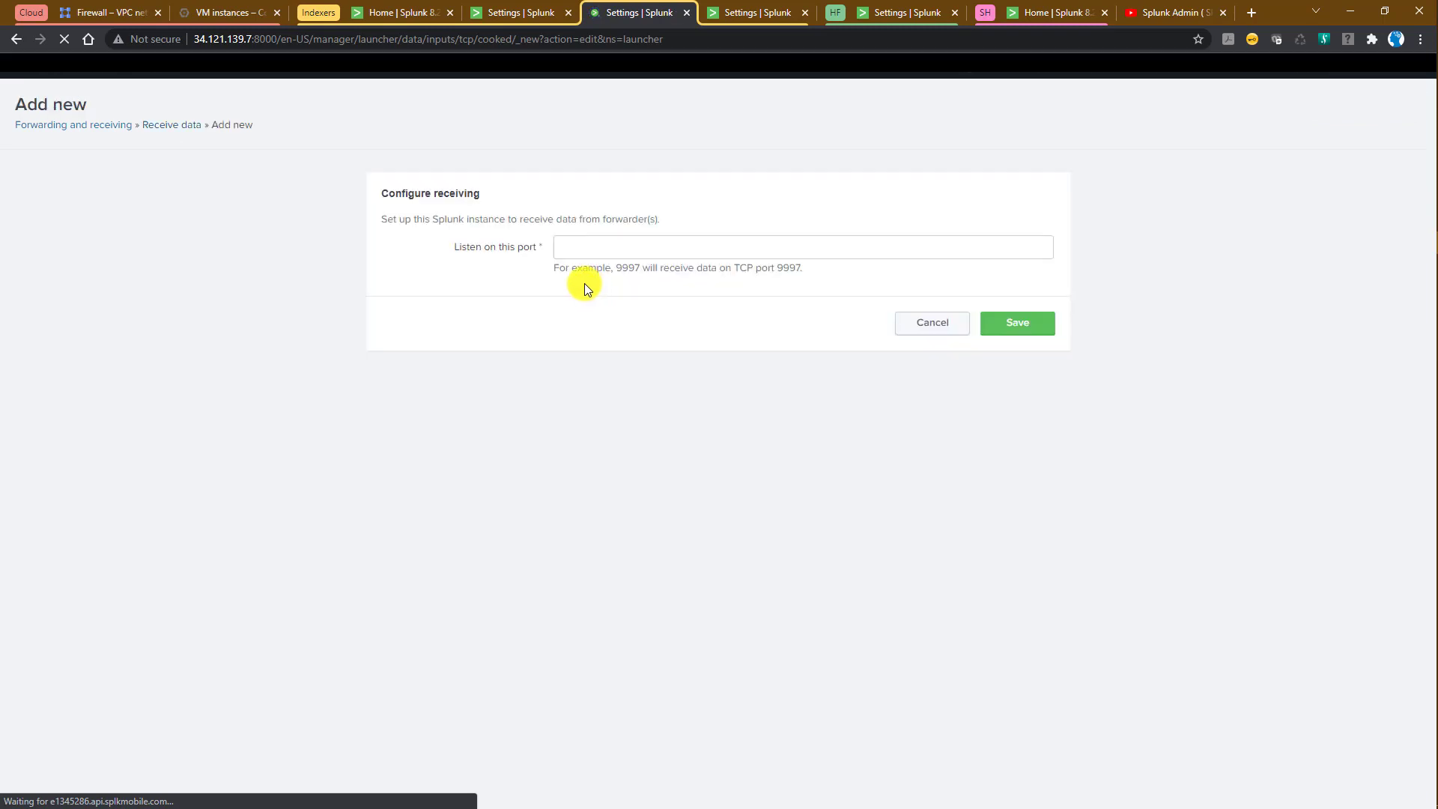
left_click(591, 253)
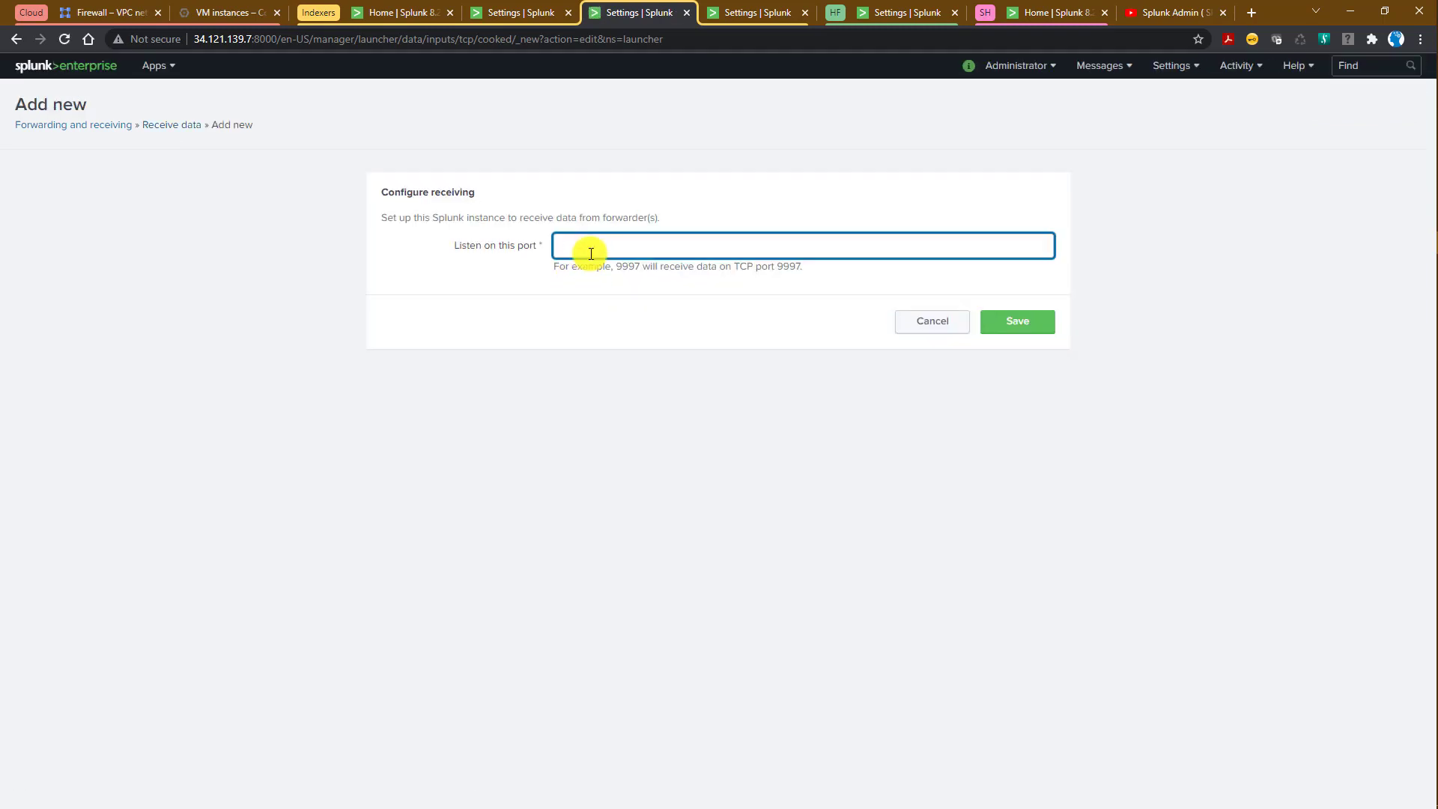
type("9997")
left_click(1008, 338)
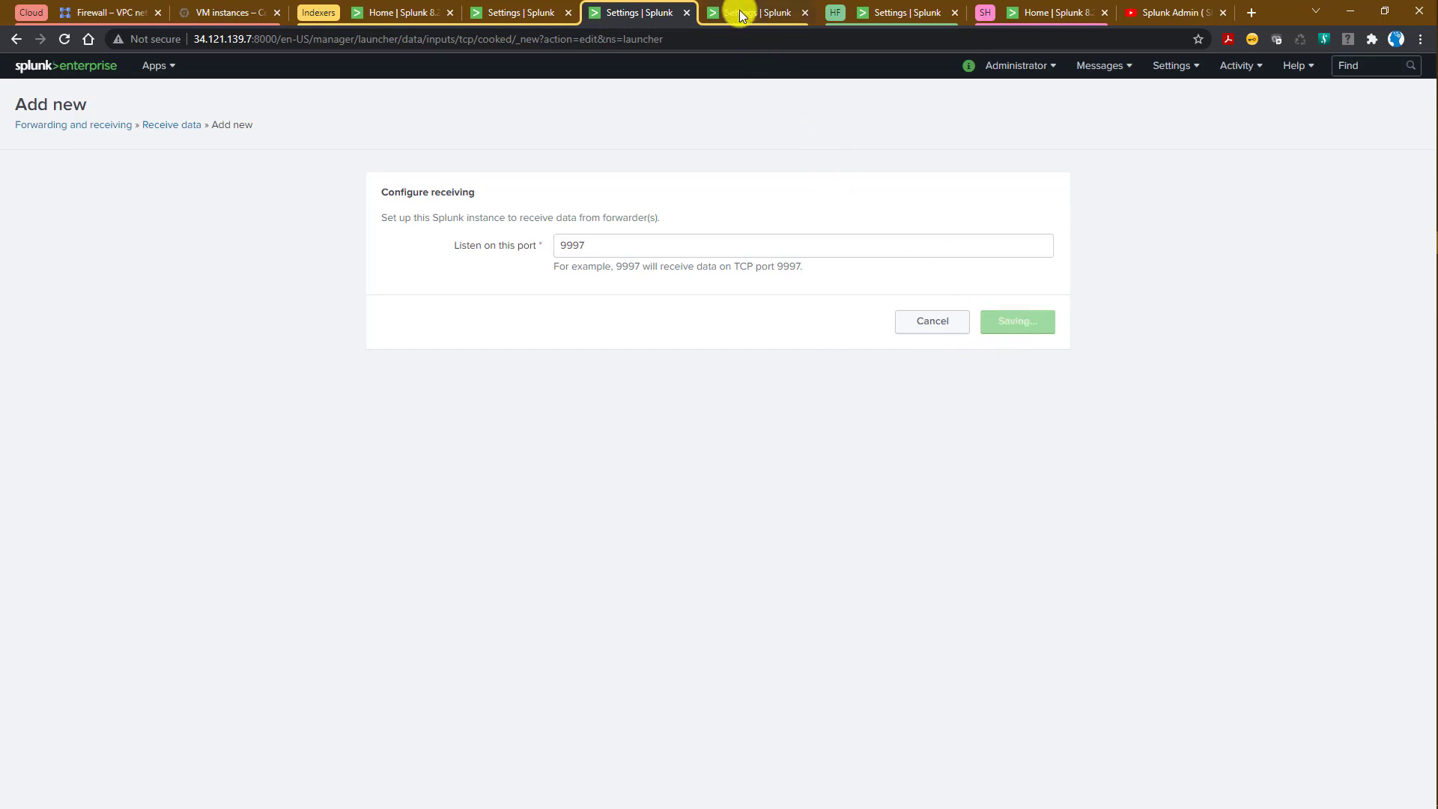
Configure receiving on indexer-3 by adding and saving a new receiving port 9997.
left_click(740, 15)
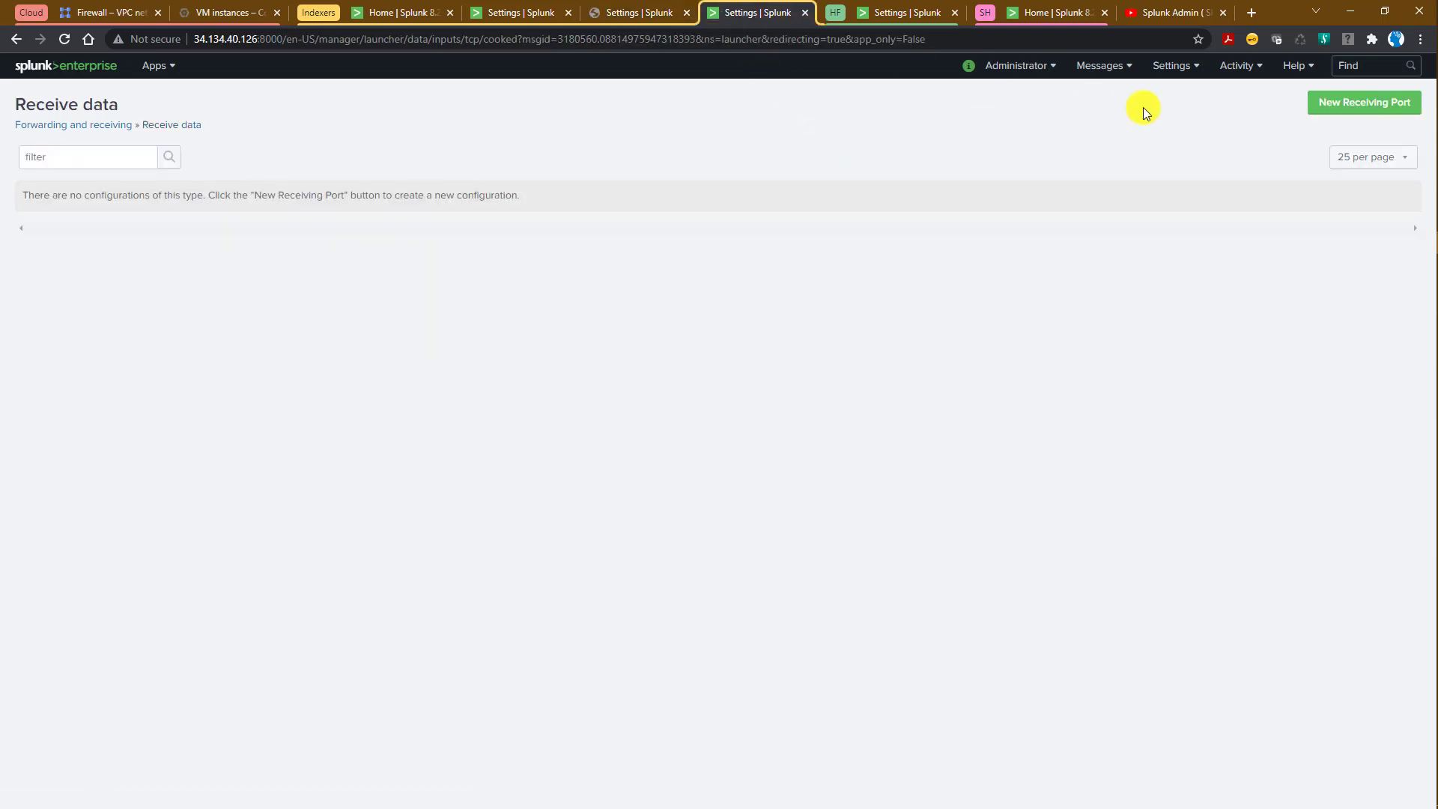
left_click(1187, 77)
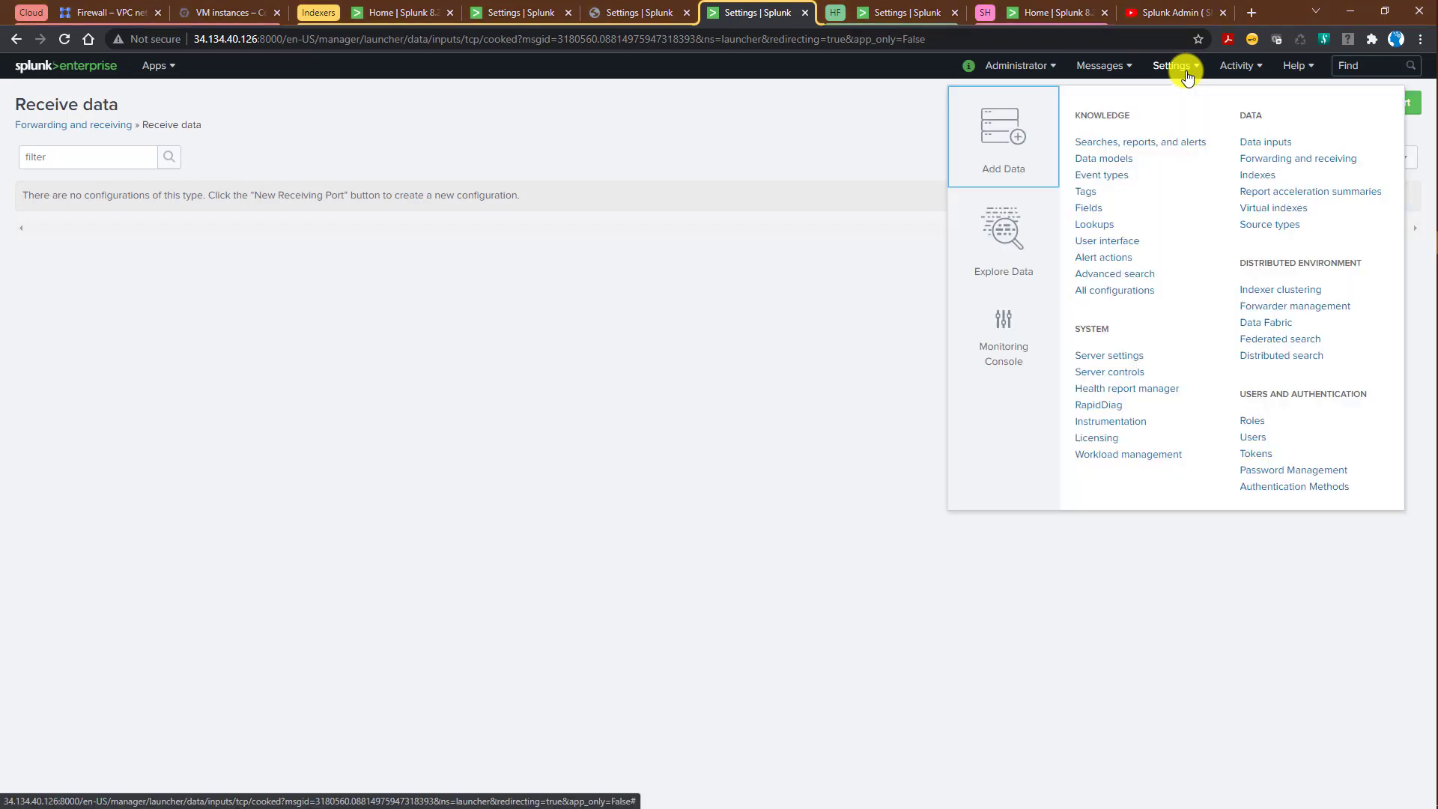
left_click(1290, 164)
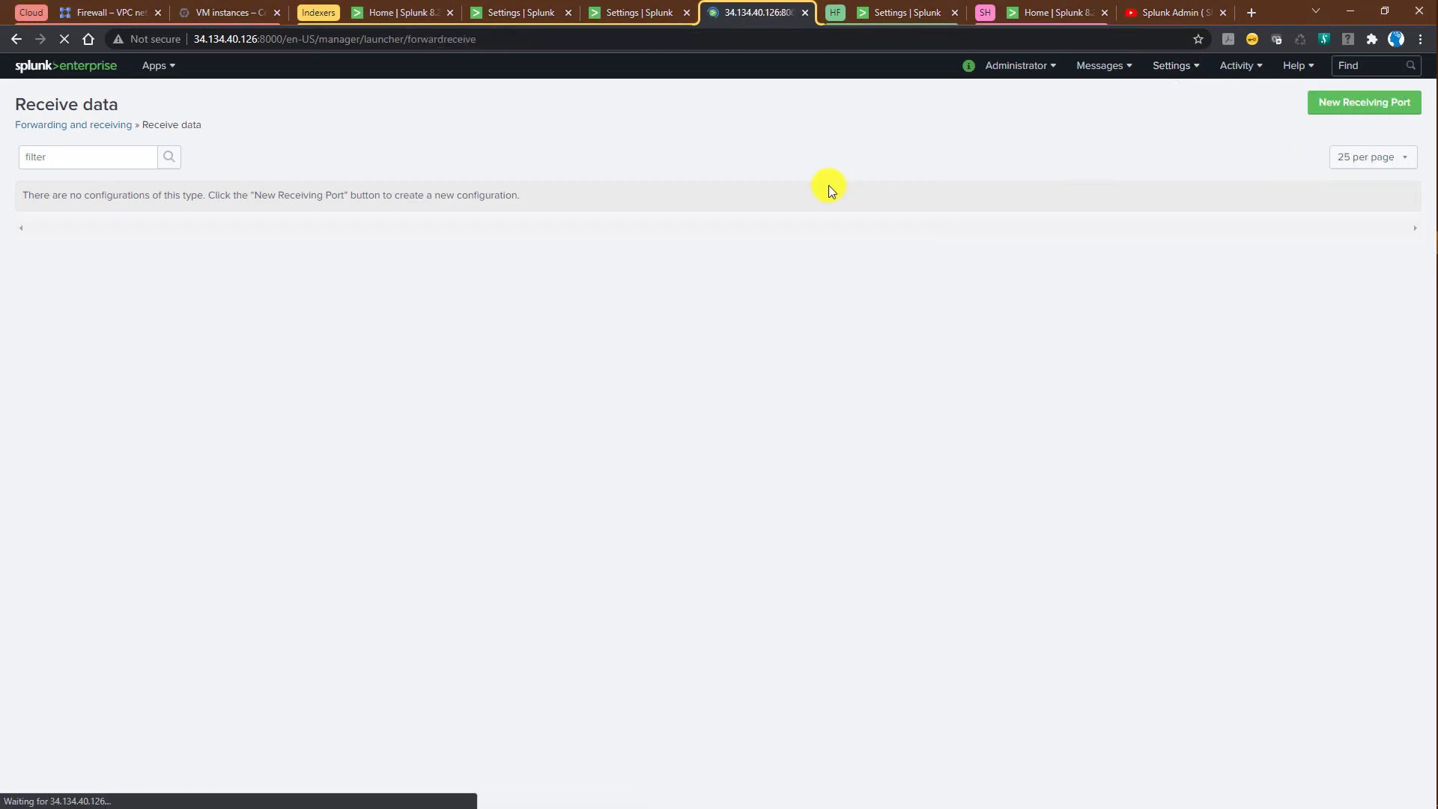
left_click(446, 349)
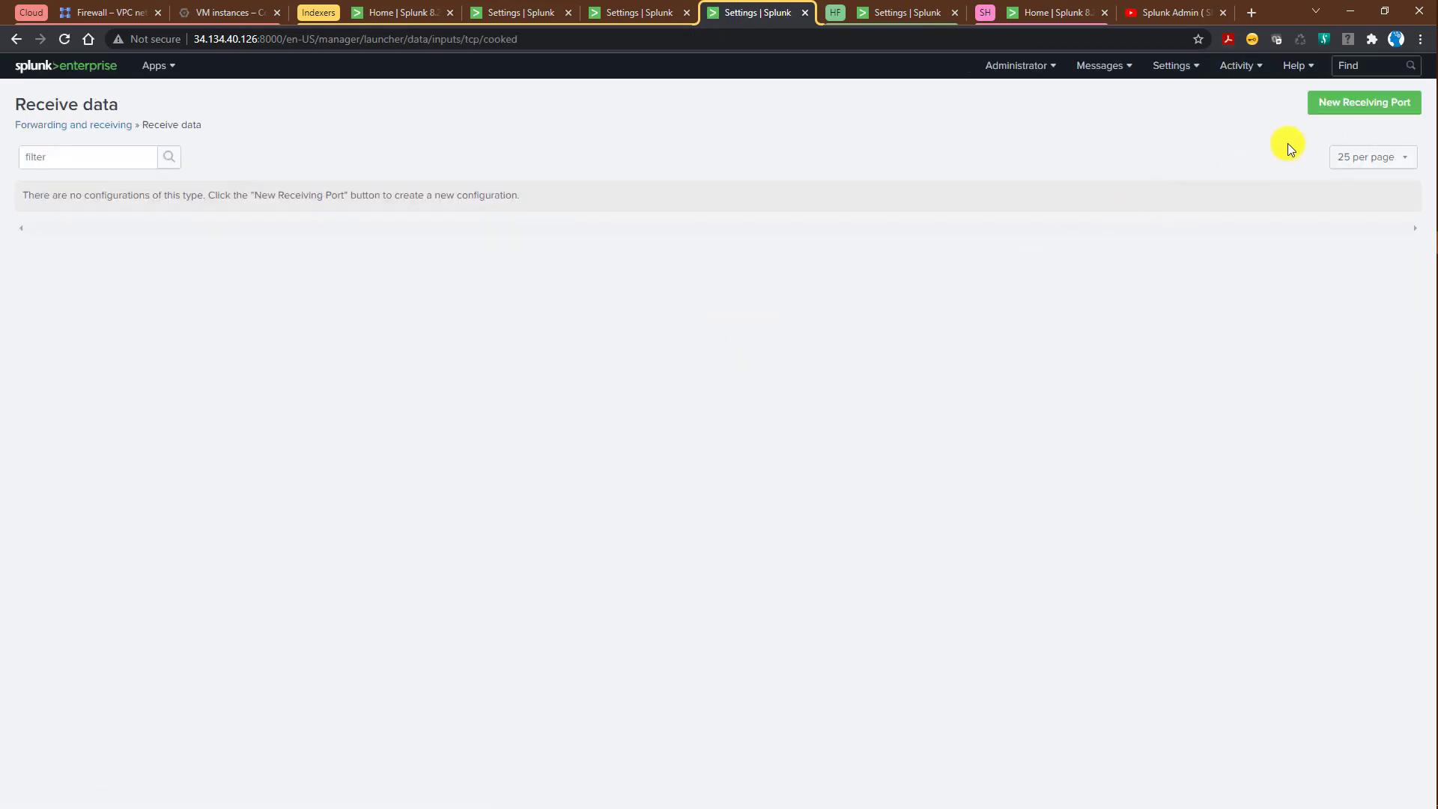
left_click(1362, 106)
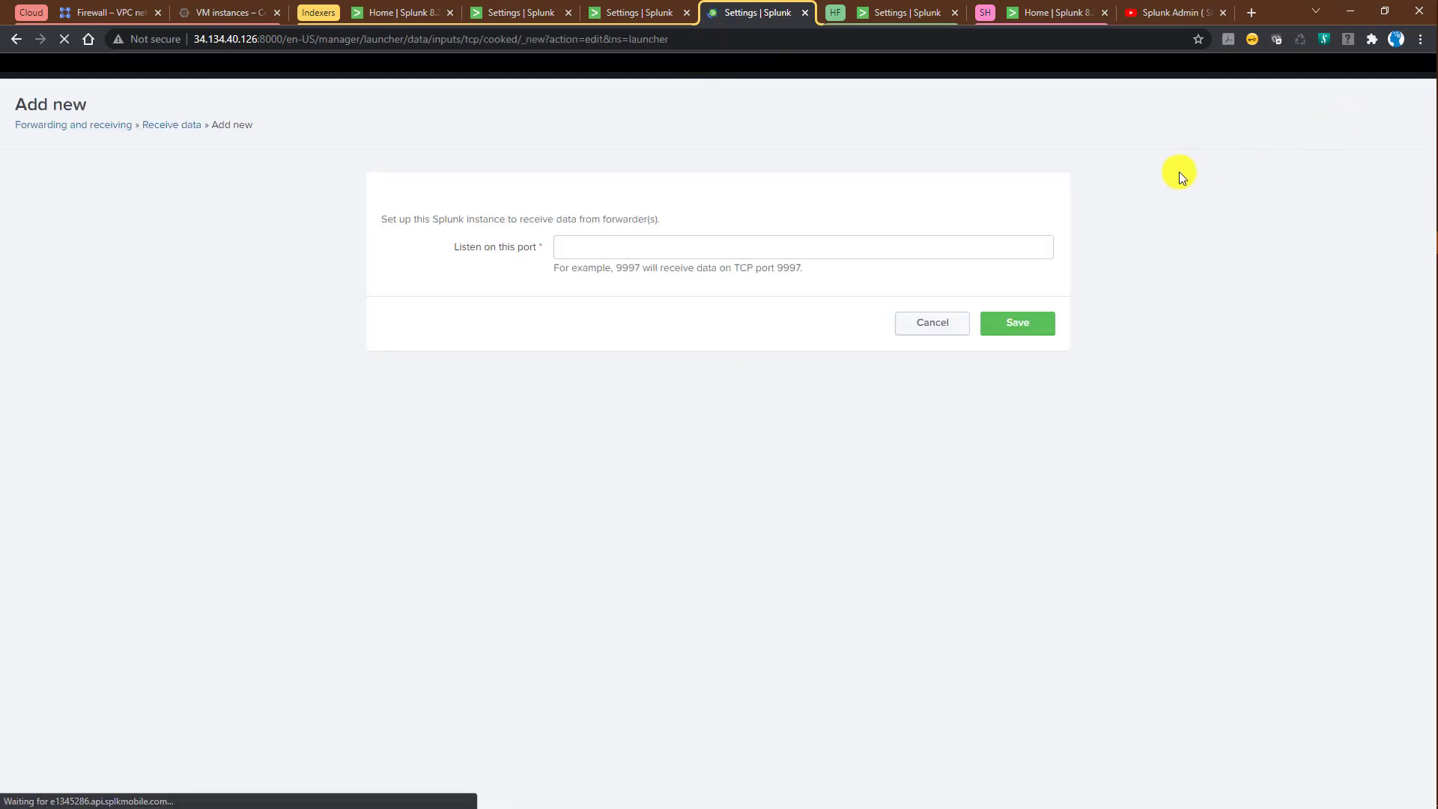
left_click(811, 254)
type("9")
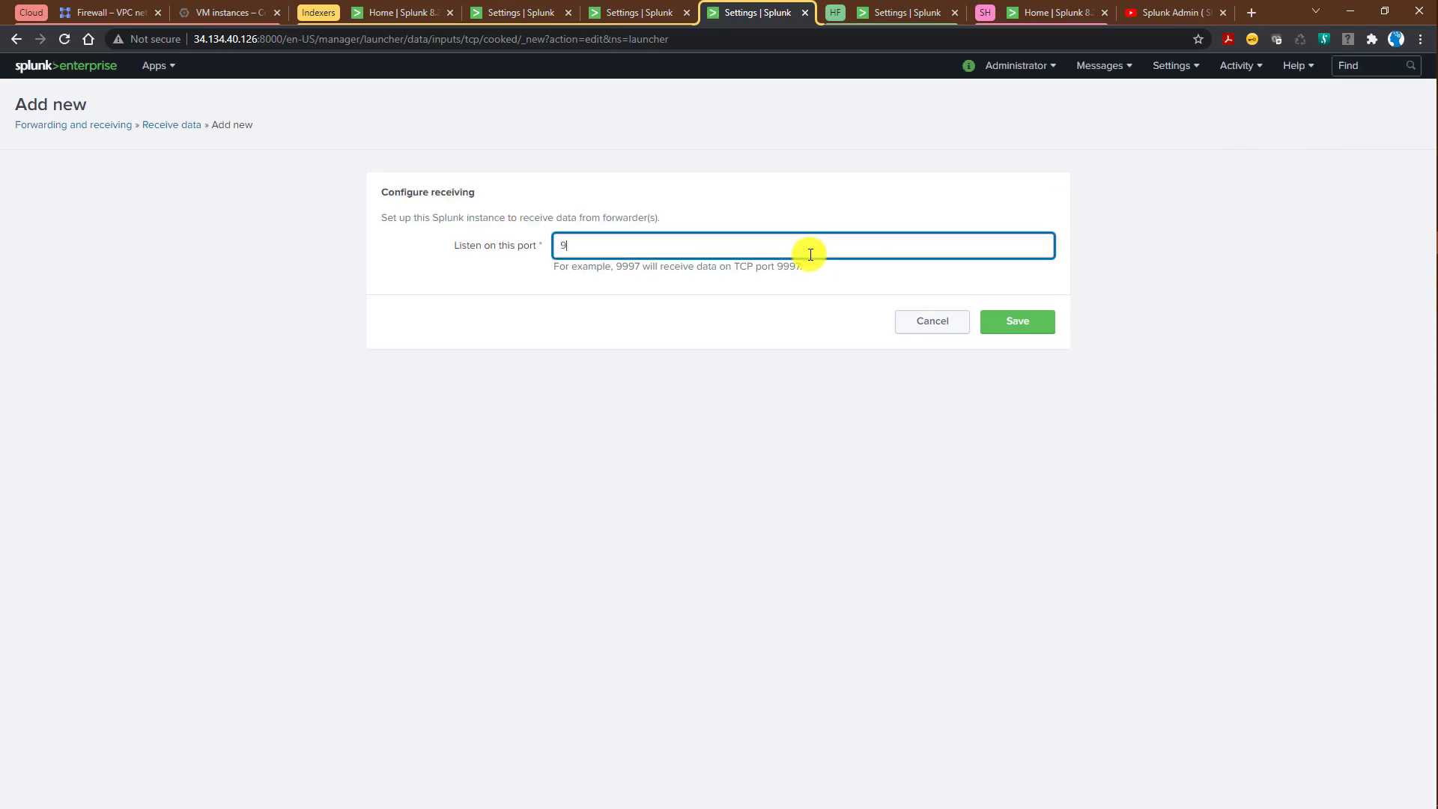
type("997")
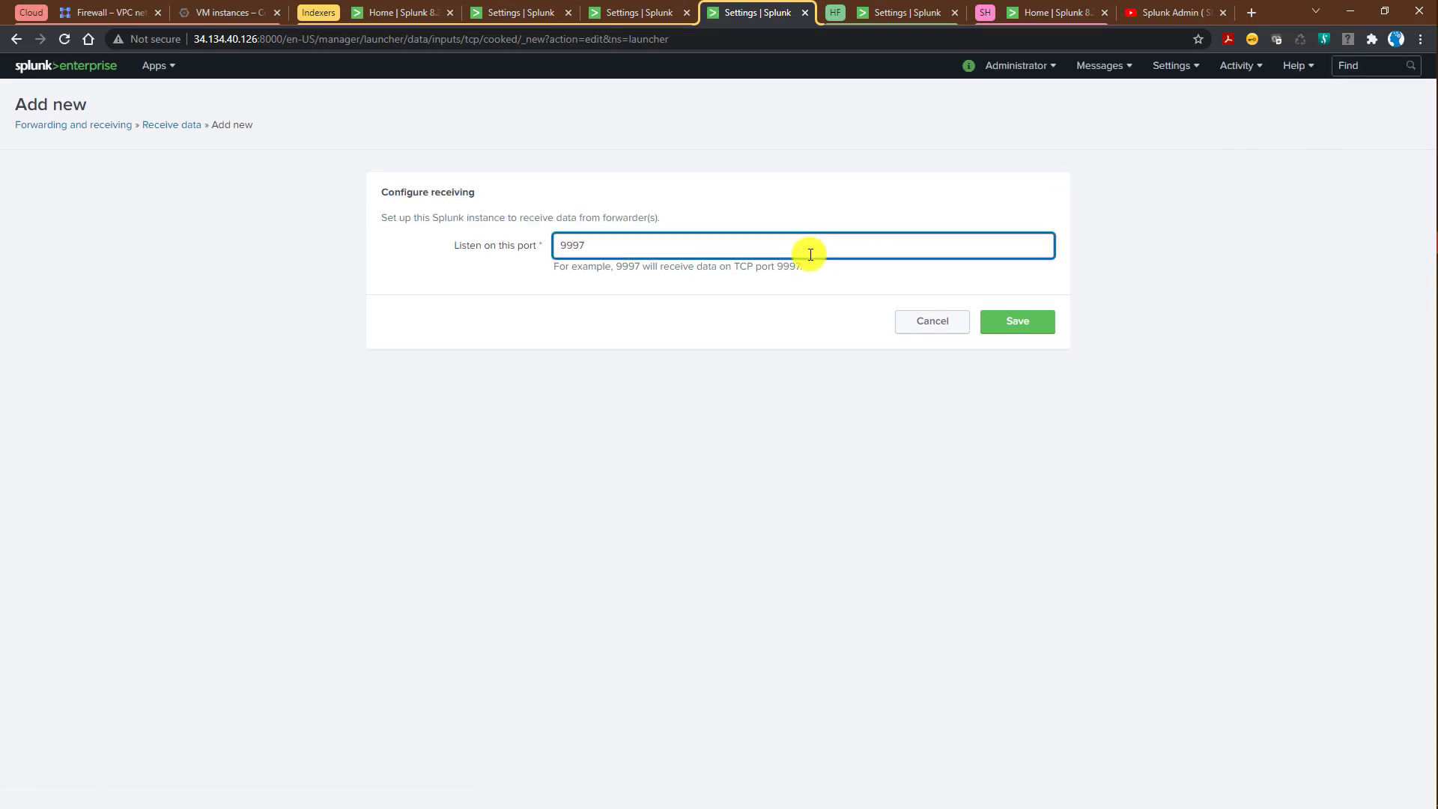
left_click(1029, 322)
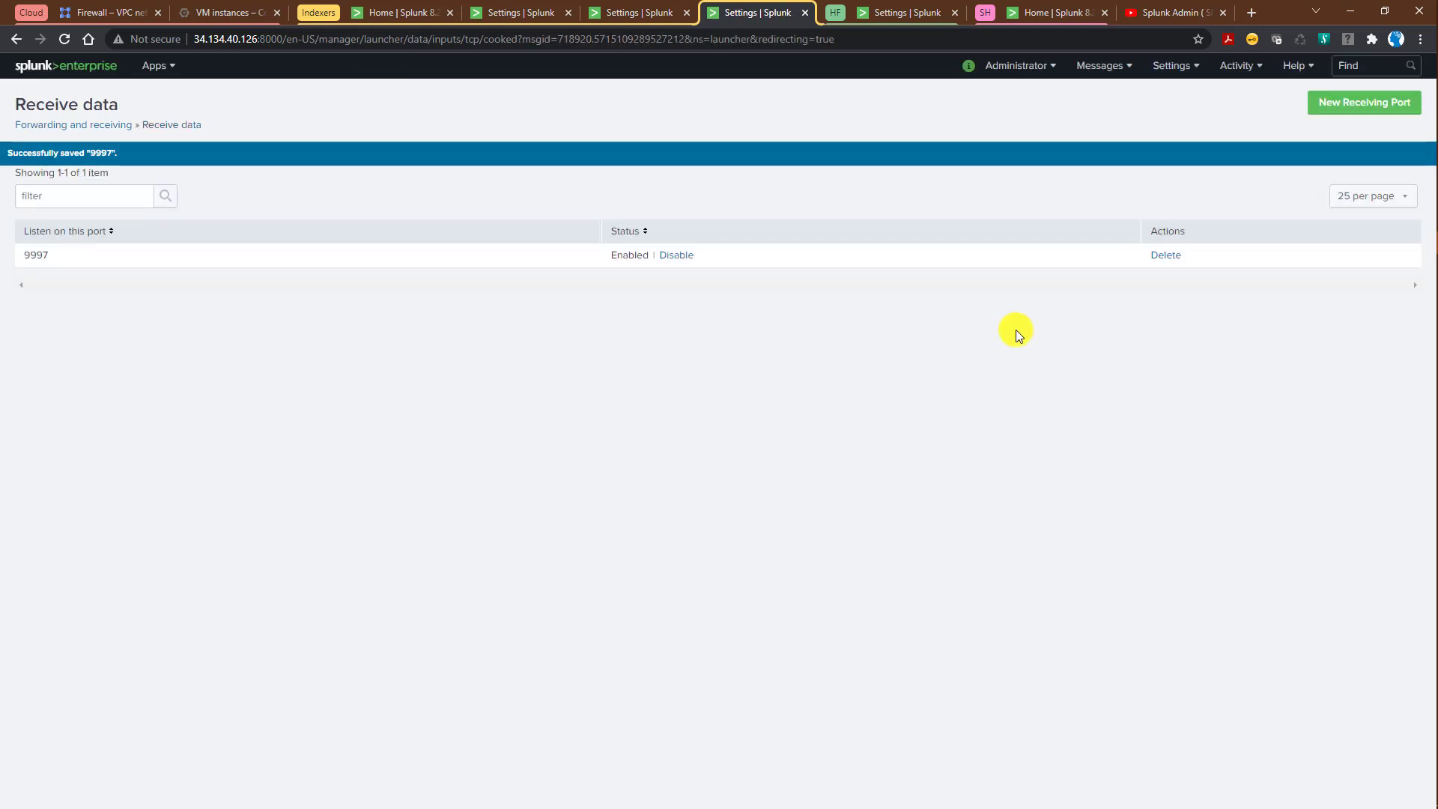
Compare the address of the heavy forwarder's Splunk page with the external IP of the heavy-forwarder VM instance.
left_click(898, 24)
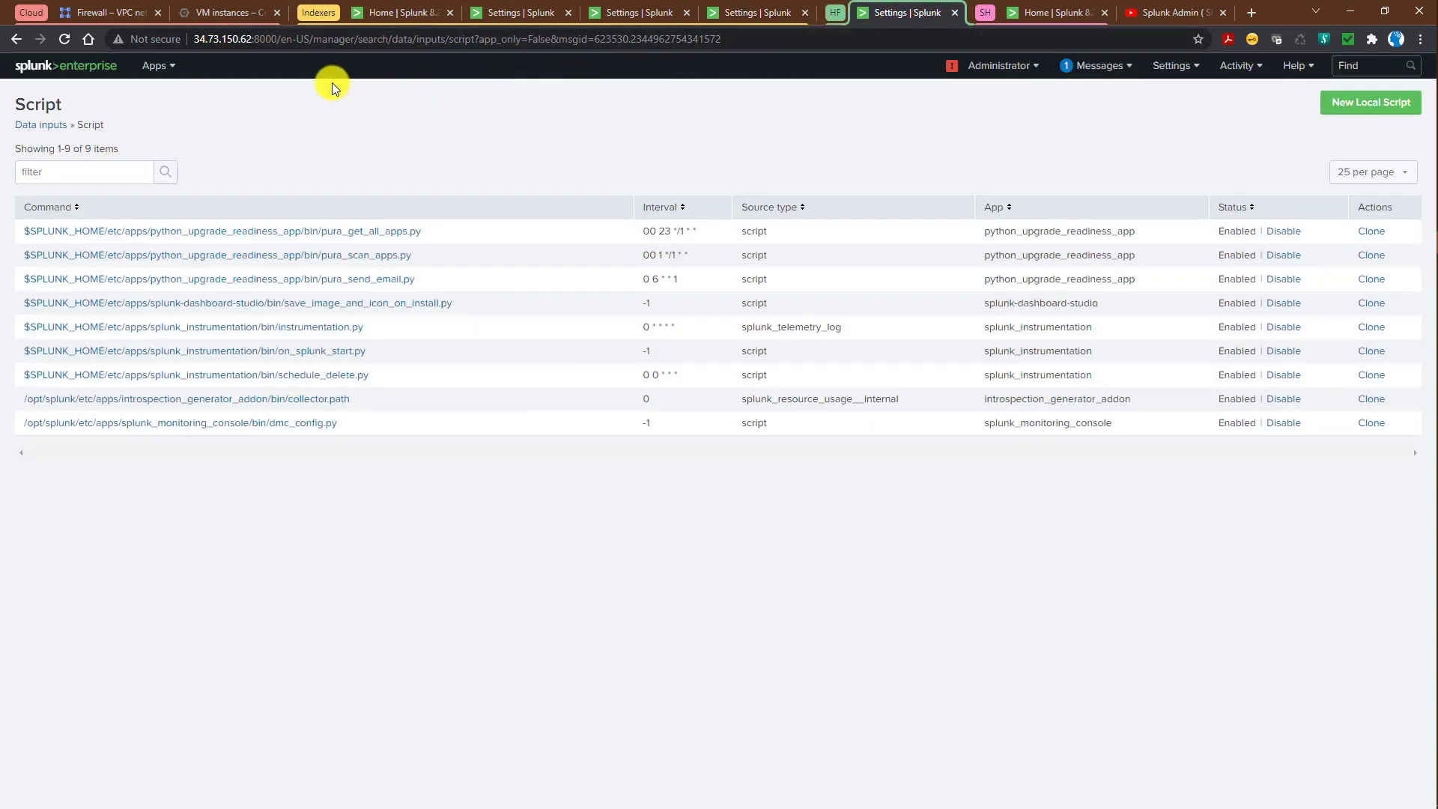
left_click(207, 13)
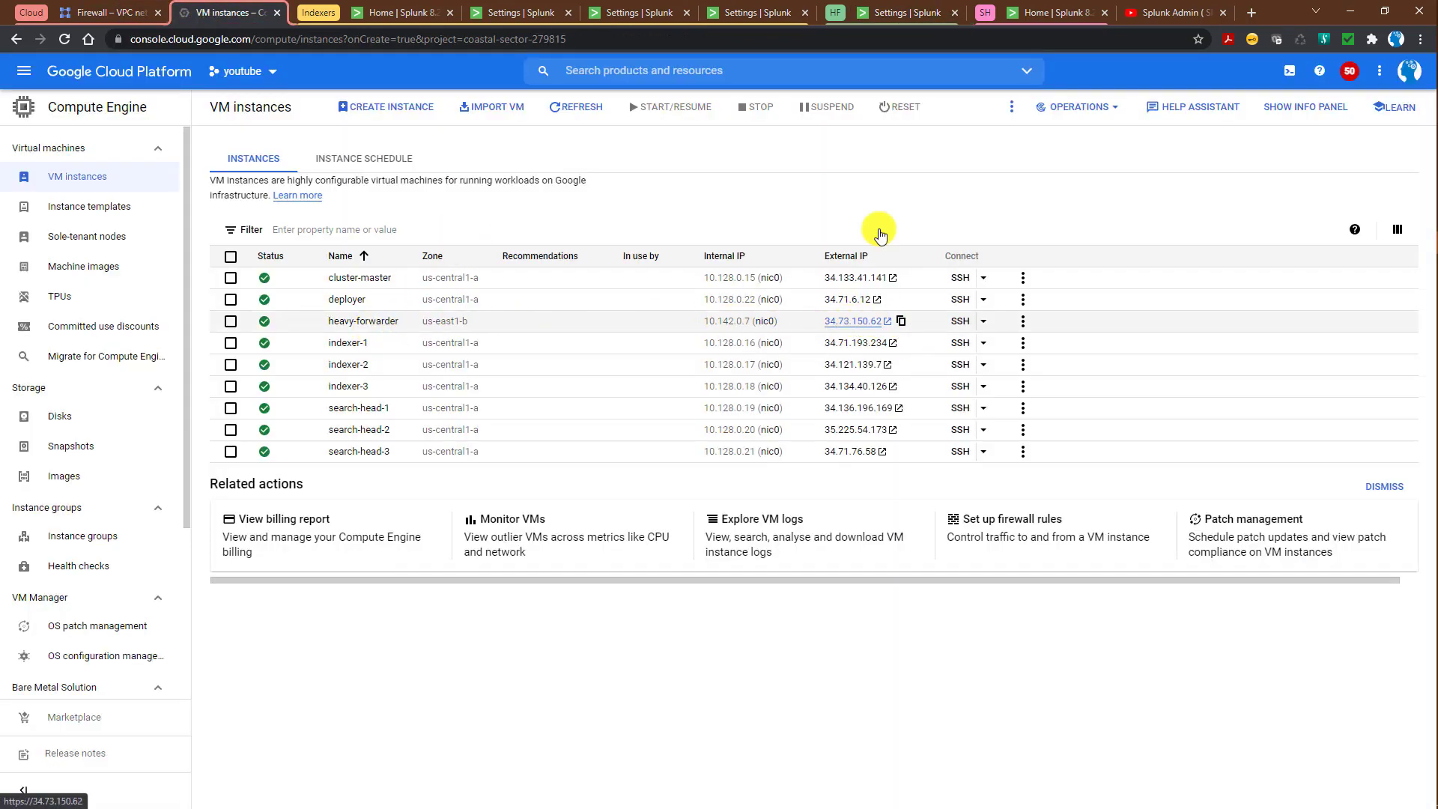
left_click(888, 15)
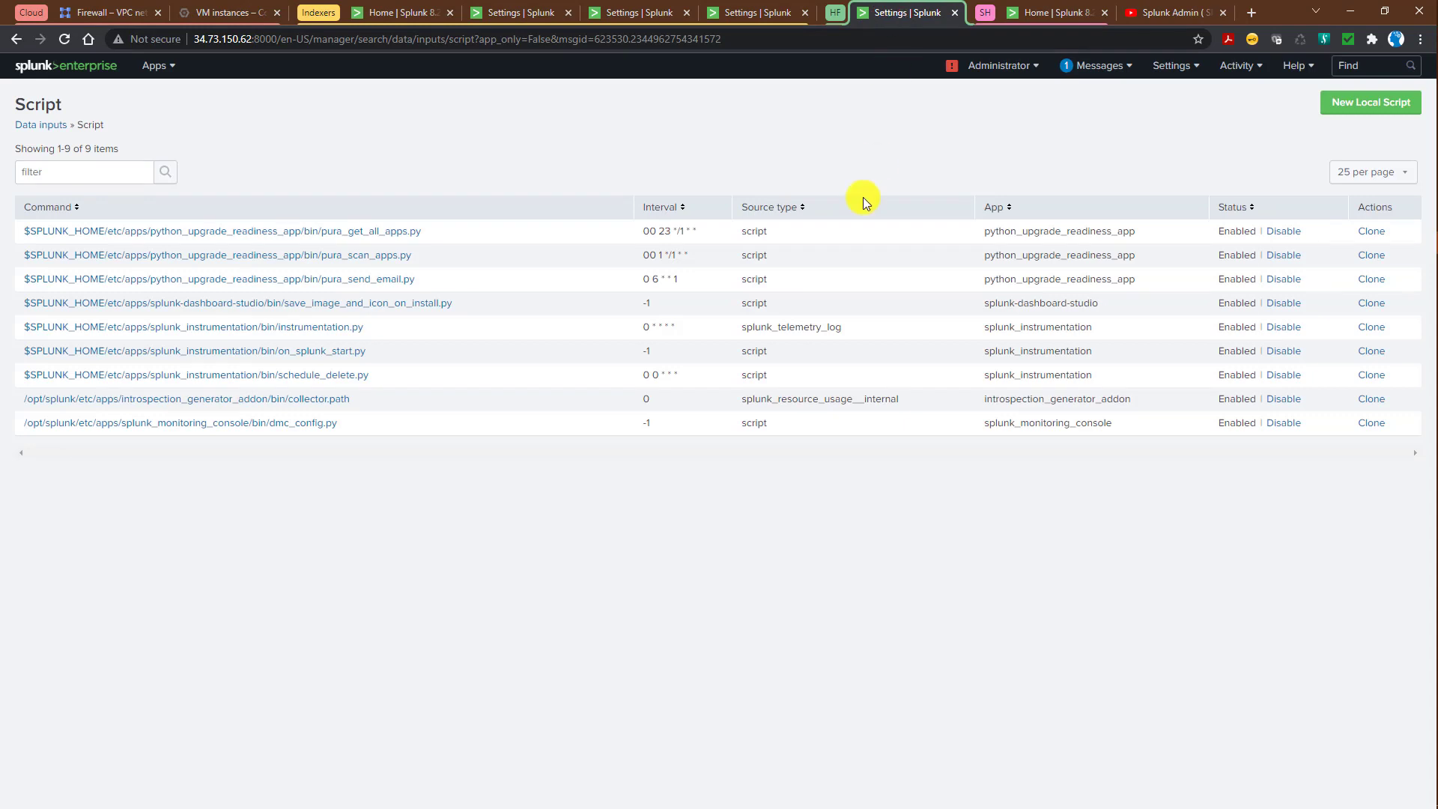
Review the heavy forwarder's forwarding default for storing a local copy of forwarded events, and leave it without saving.
left_click(1190, 74)
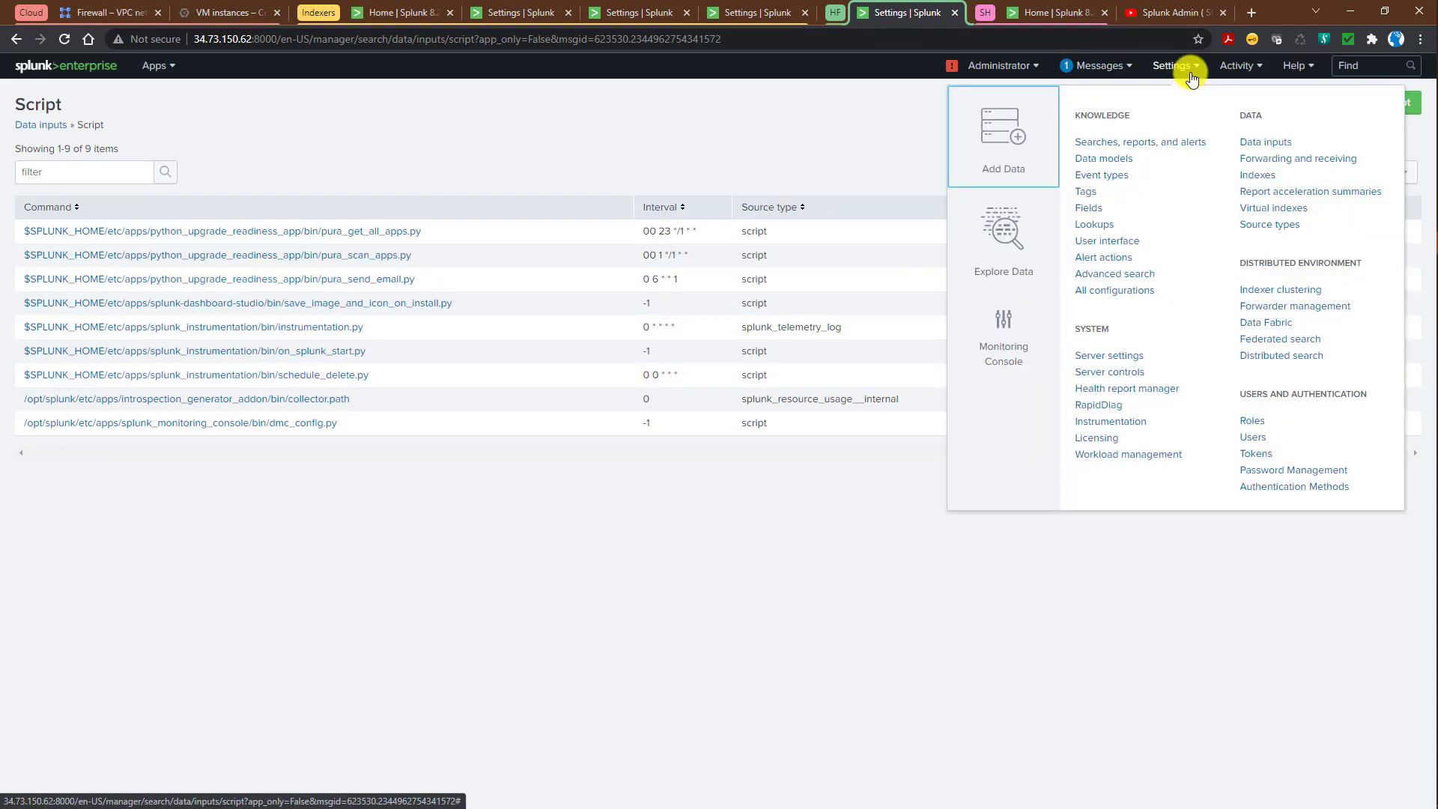
left_click(1297, 158)
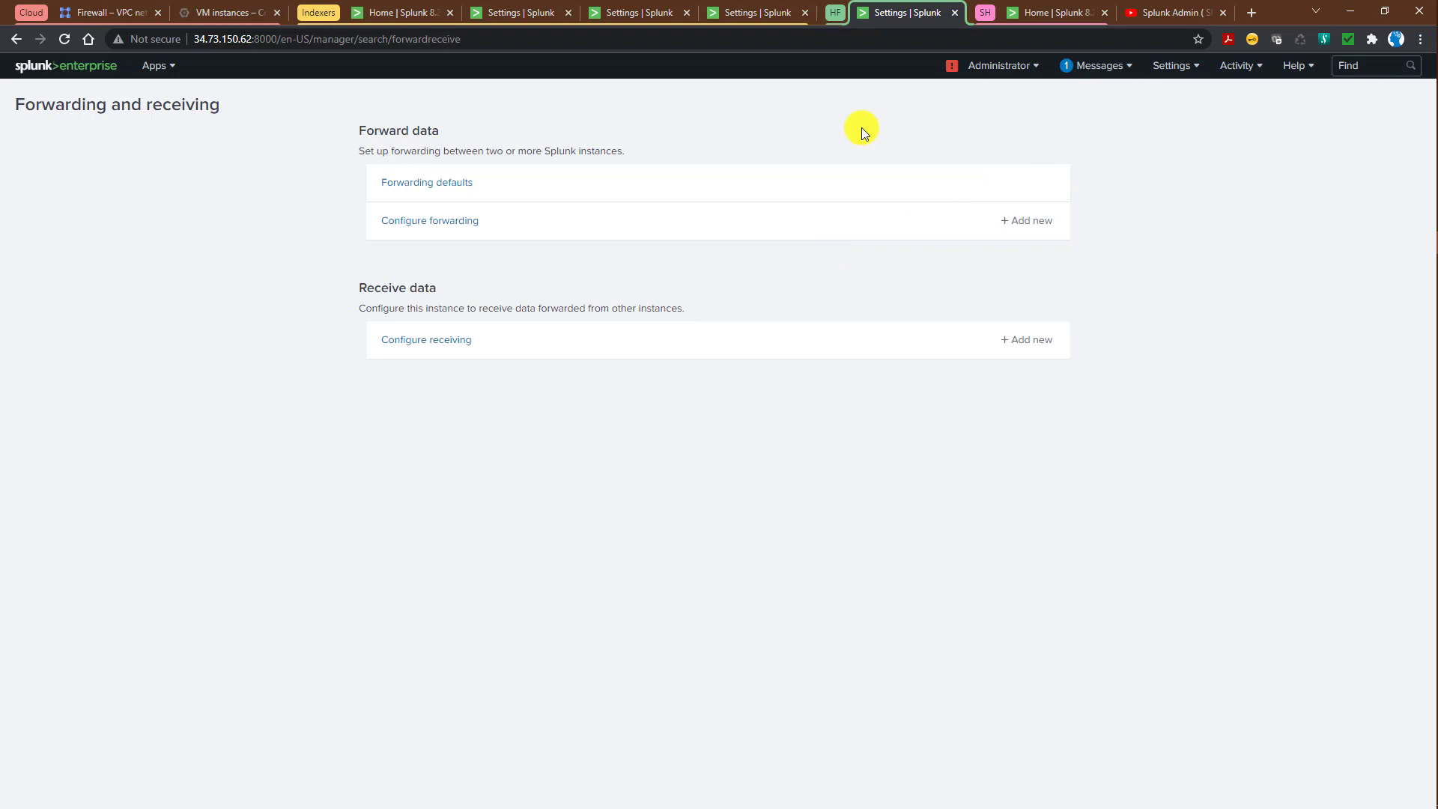
left_click(430, 190)
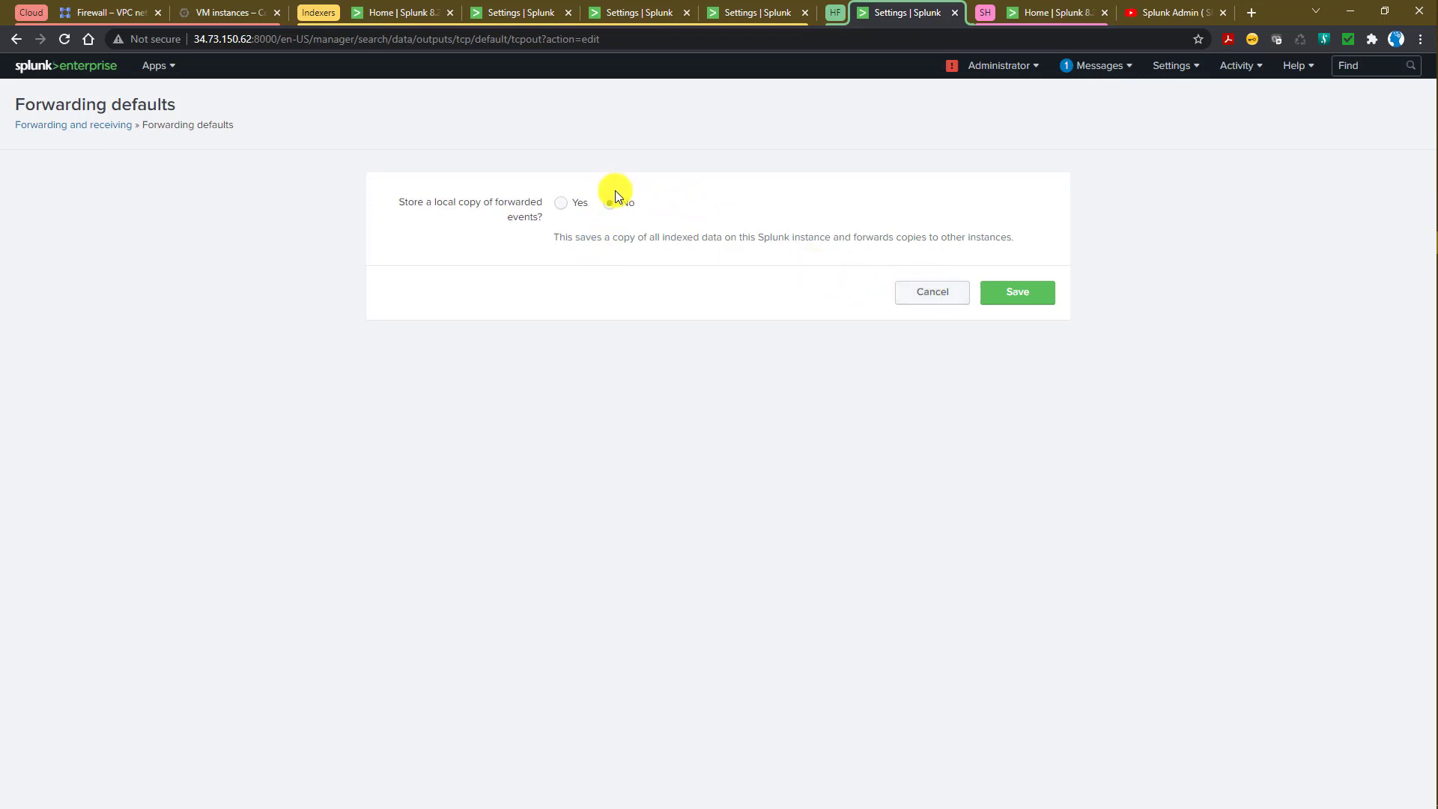
left_click(931, 292)
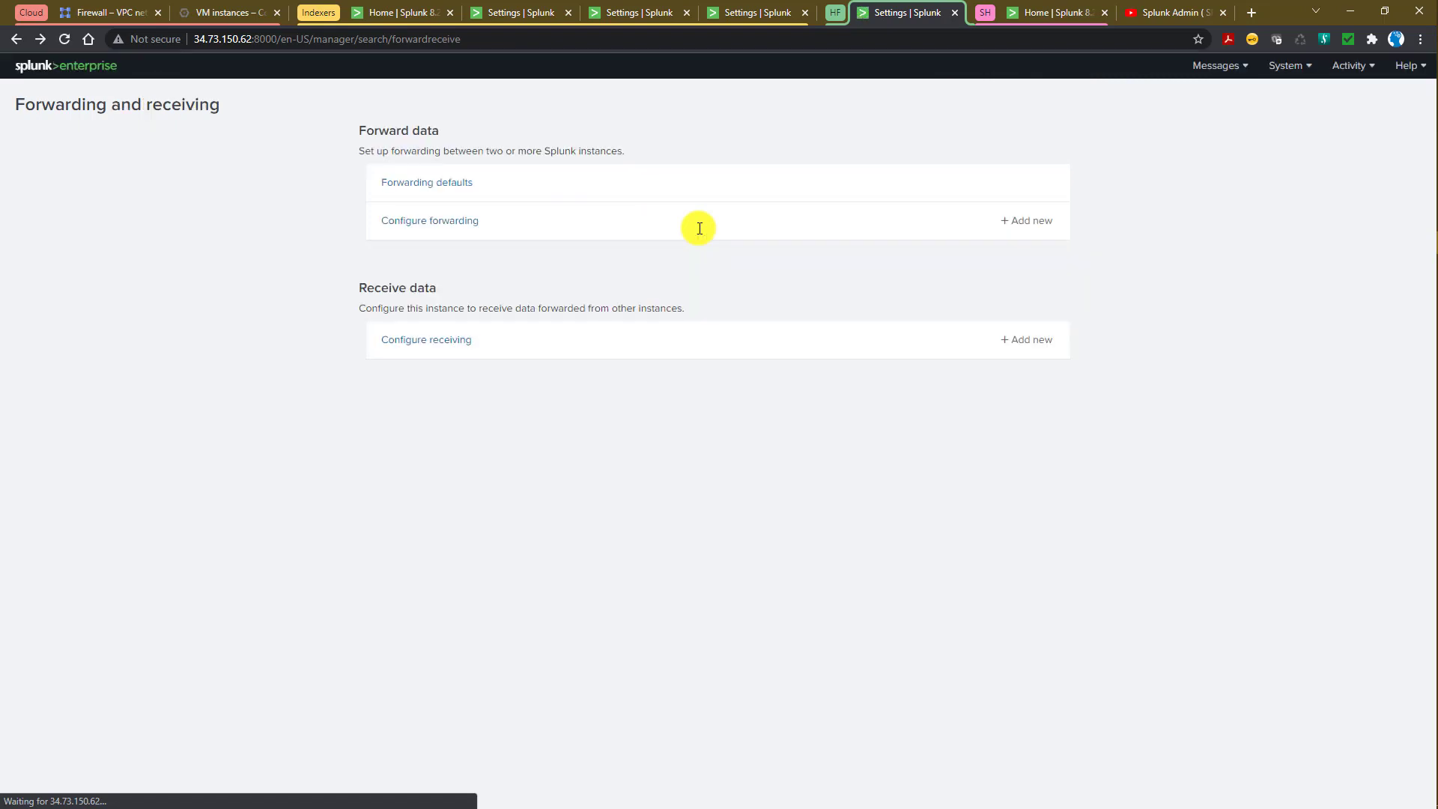
Add and save indexer-1's external IP with port 9997 (34.71.193.234:9997) as a forwarding host on the heavy forwarder.
left_click(454, 229)
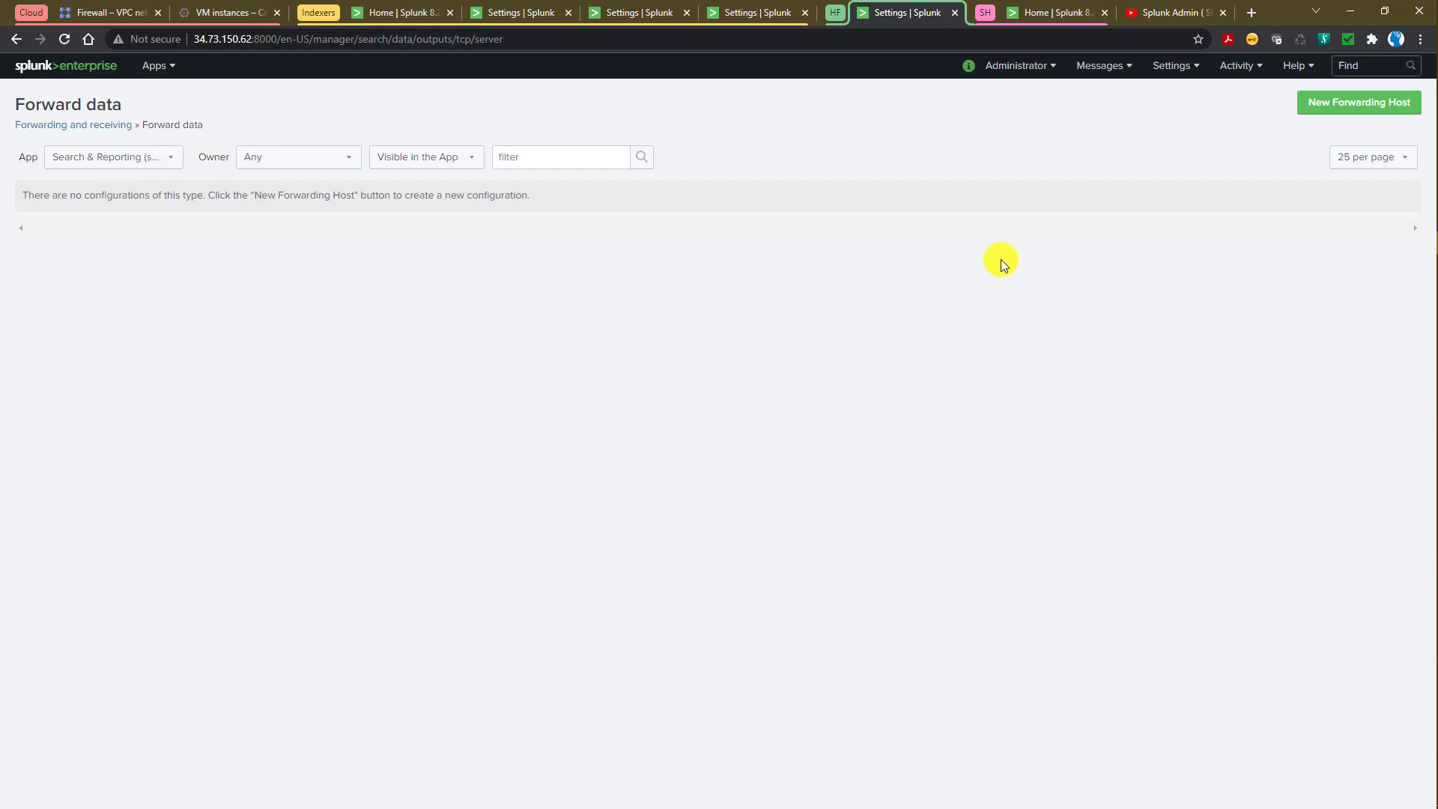
left_click(1335, 104)
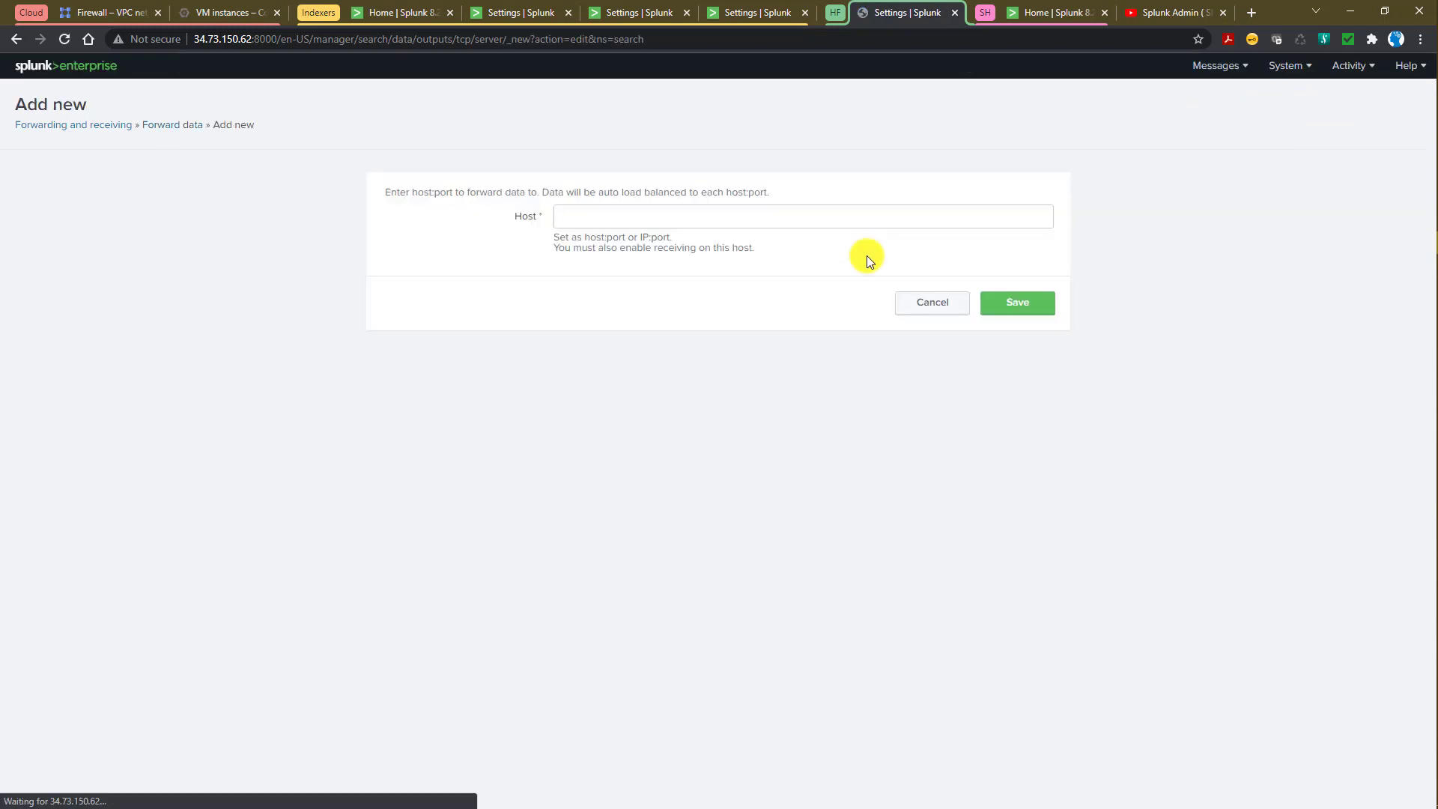
left_click(643, 218)
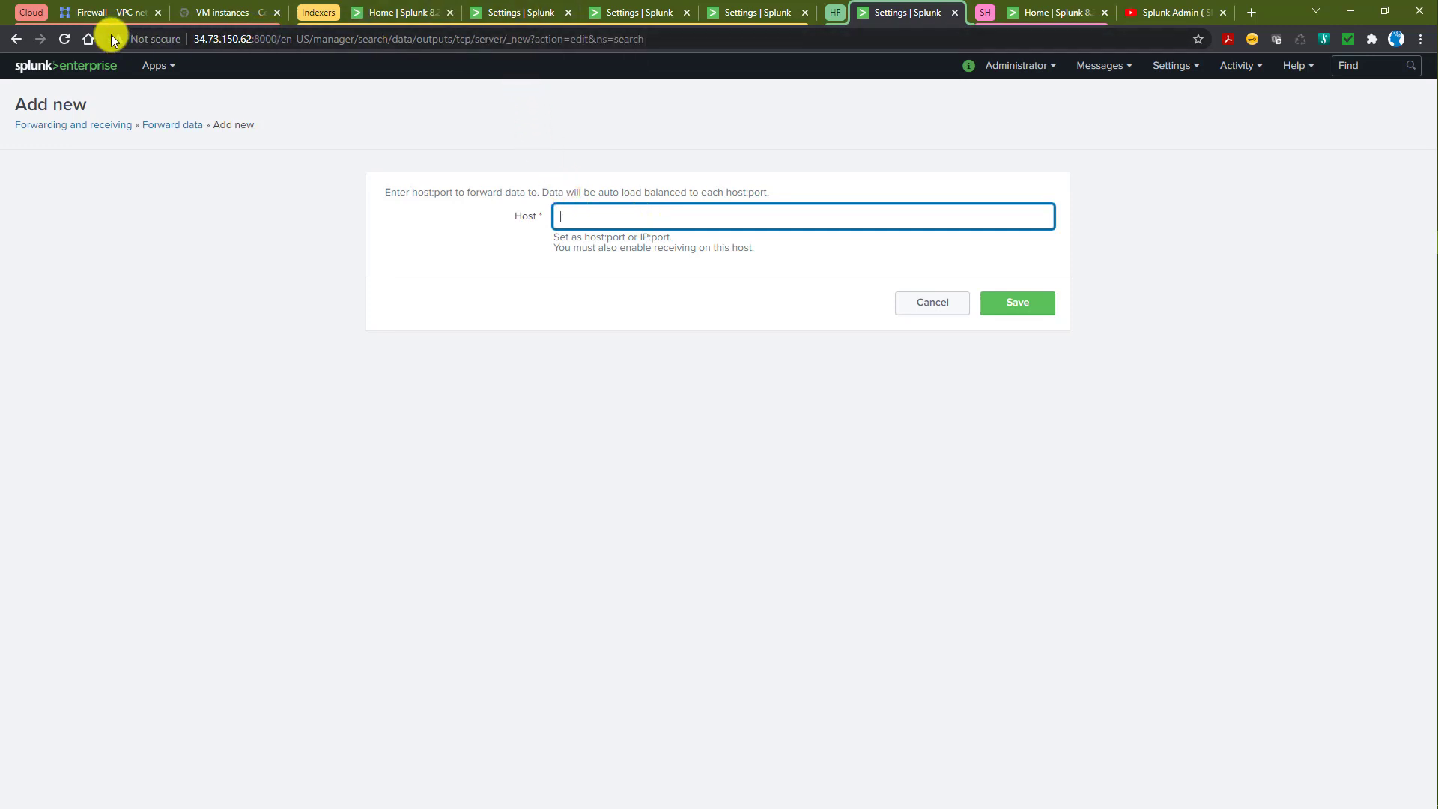
left_click(209, 21)
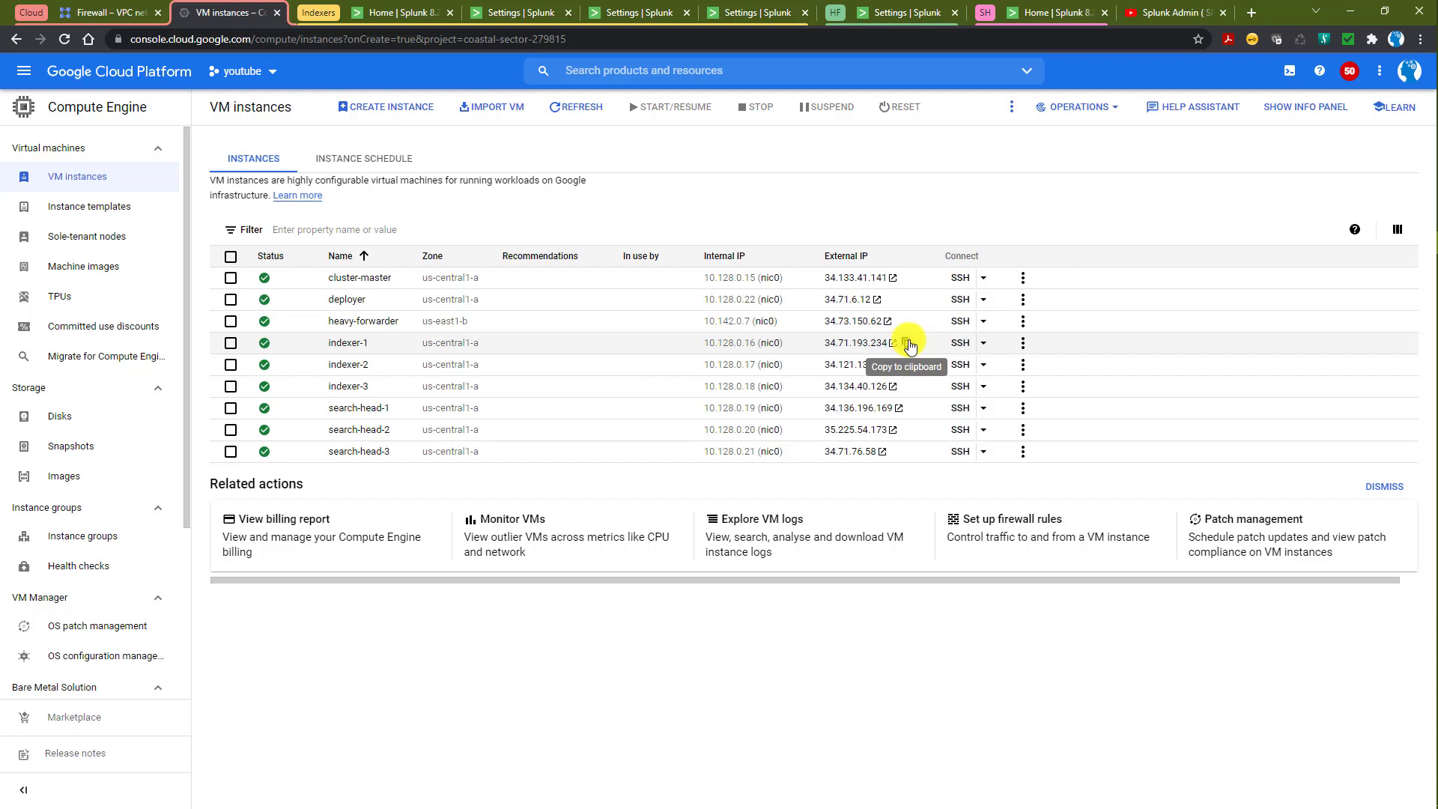
left_click(908, 344)
left_click(895, 13)
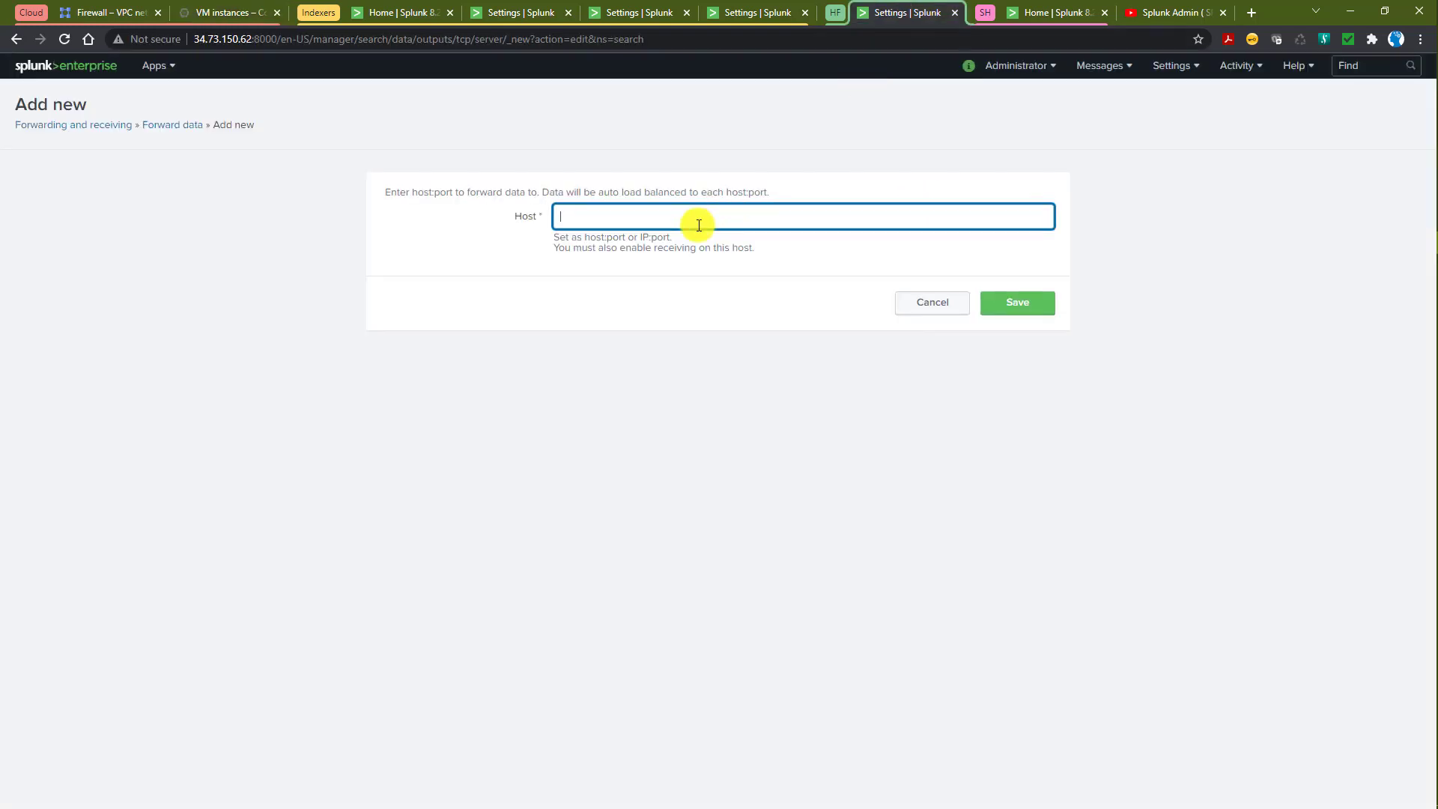
key("ctrl+v")
type(":9997")
left_click(1034, 310)
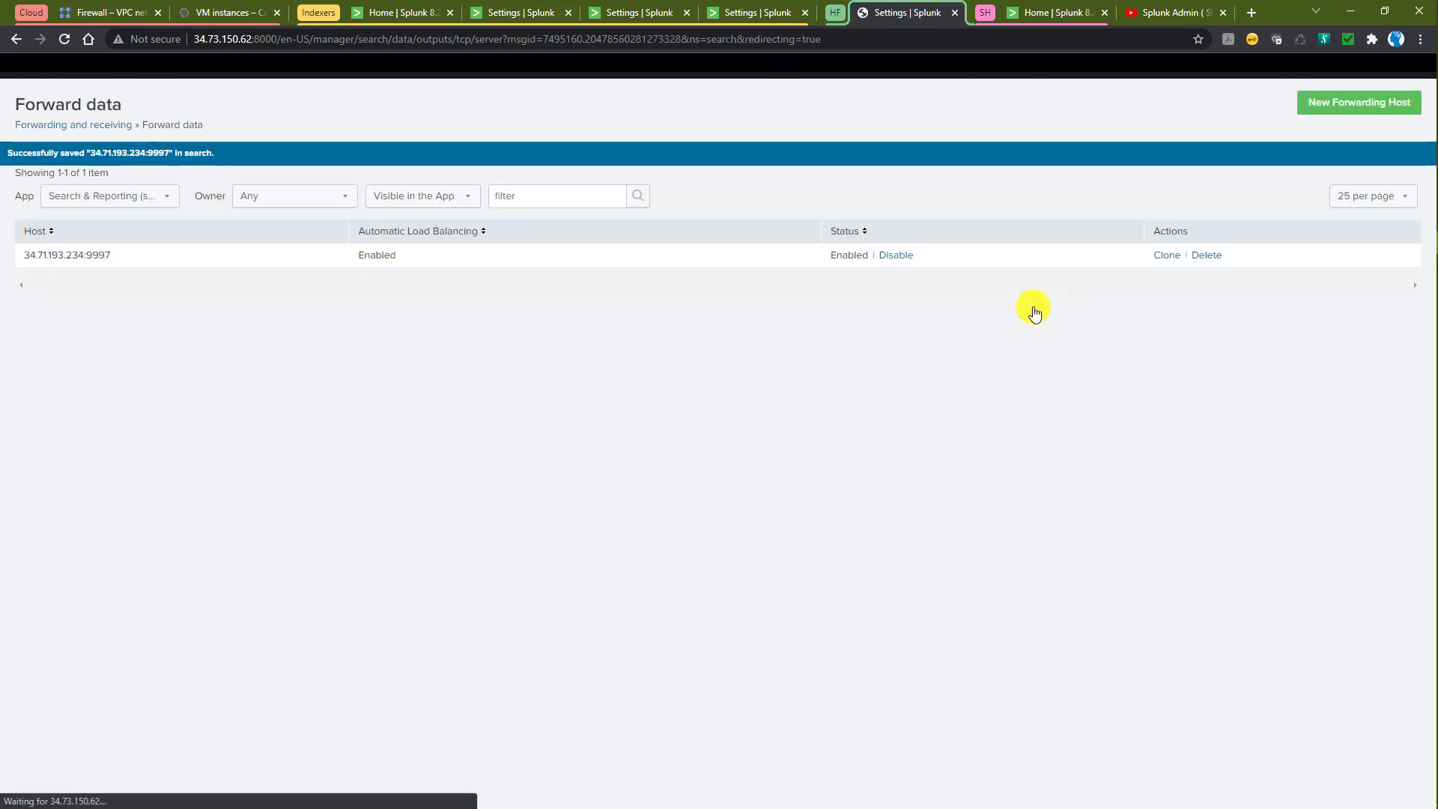
Add and save indexer-2's external IP with port 9997 (34.121.139.7:9997) as a new forwarding host on the heavy forwarder.
left_click(1394, 110)
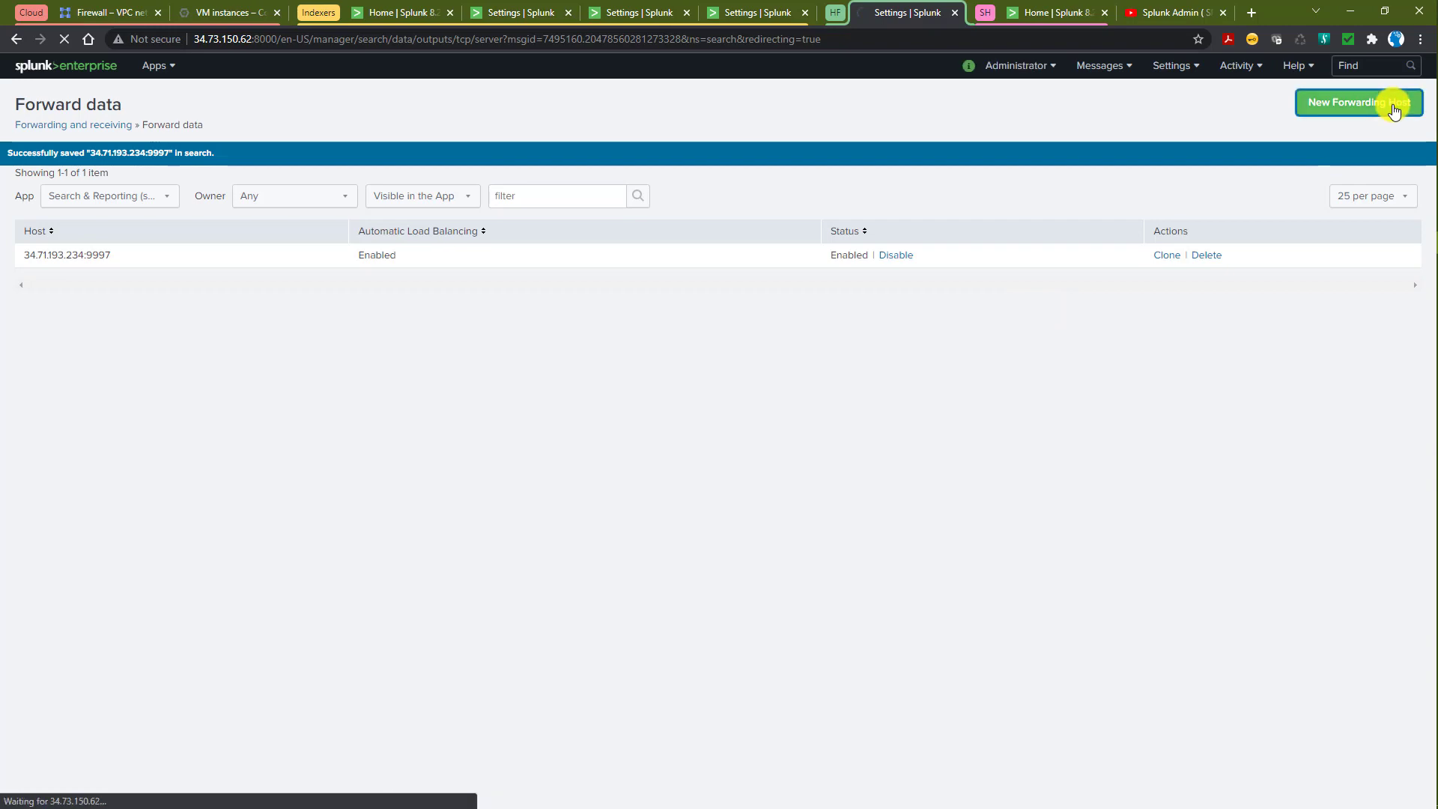
left_click(223, 17)
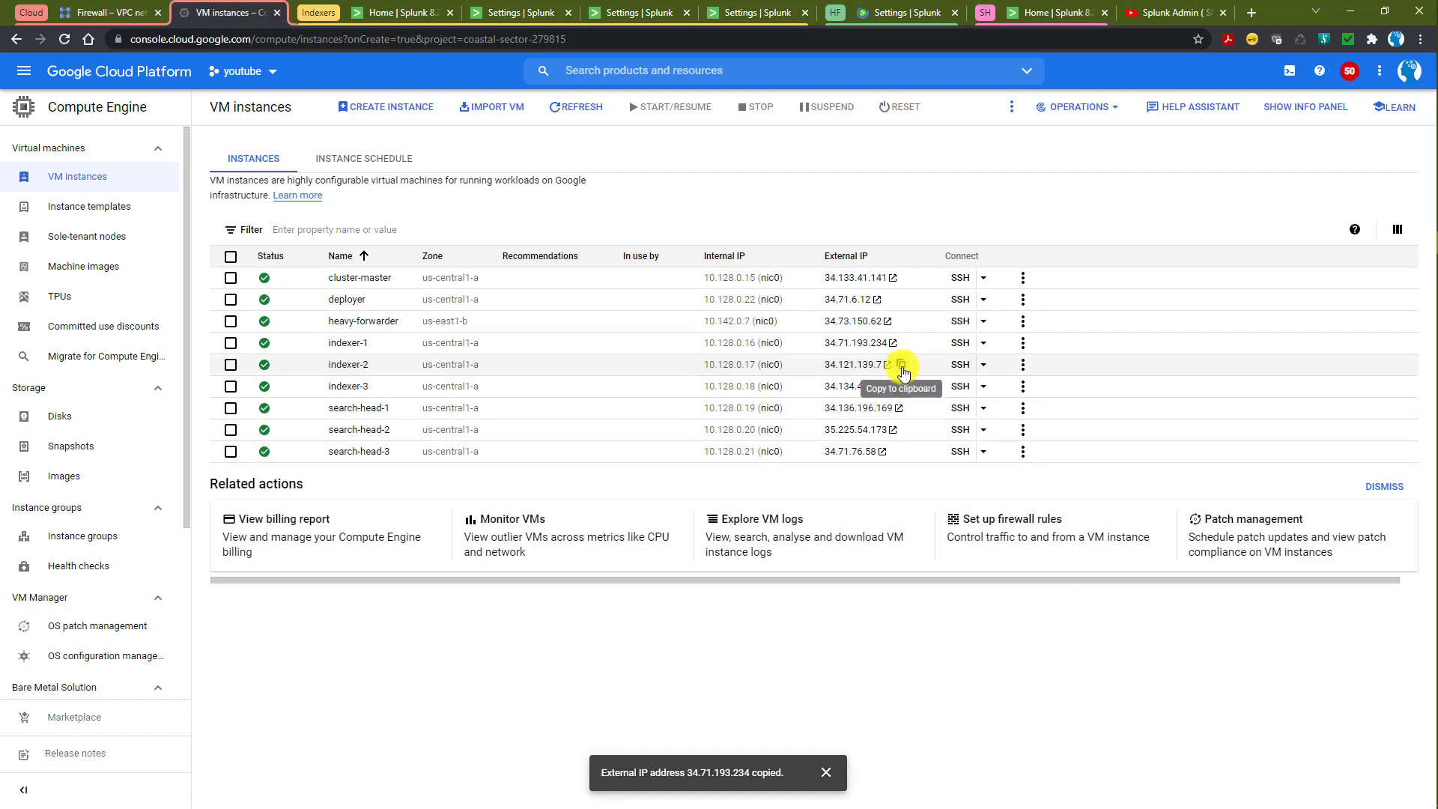
left_click(901, 367)
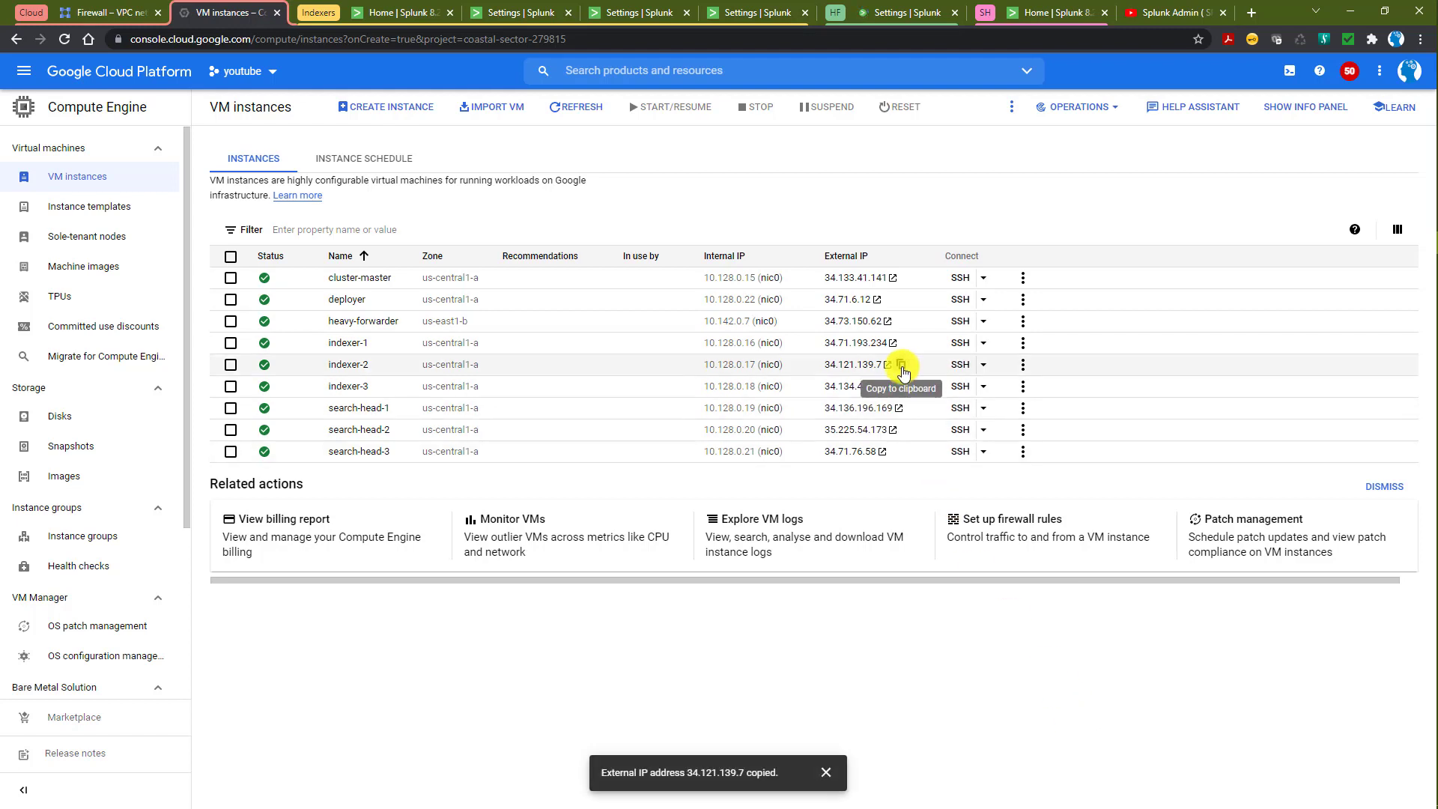
left_click(897, 18)
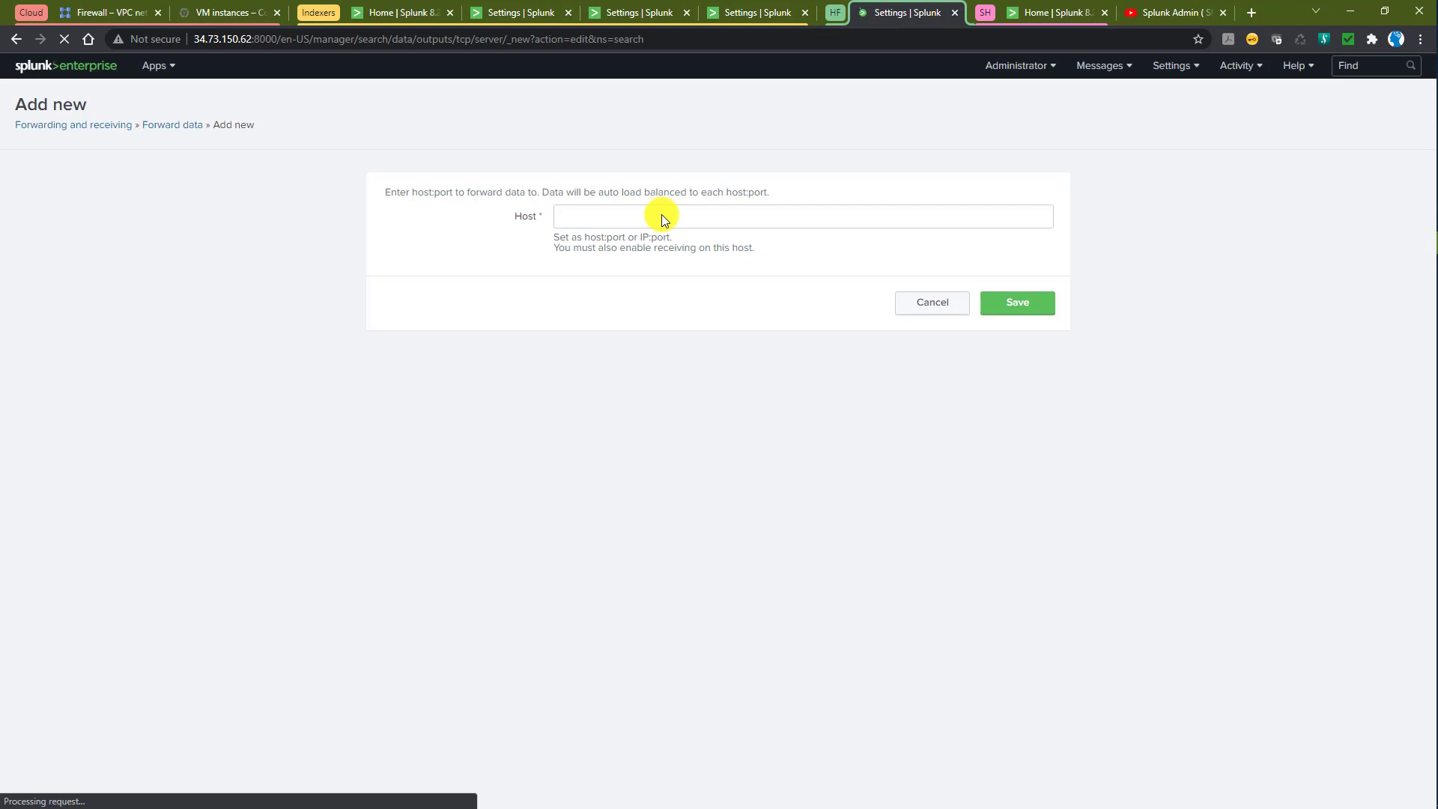
left_click(689, 219)
key("ctrl+v")
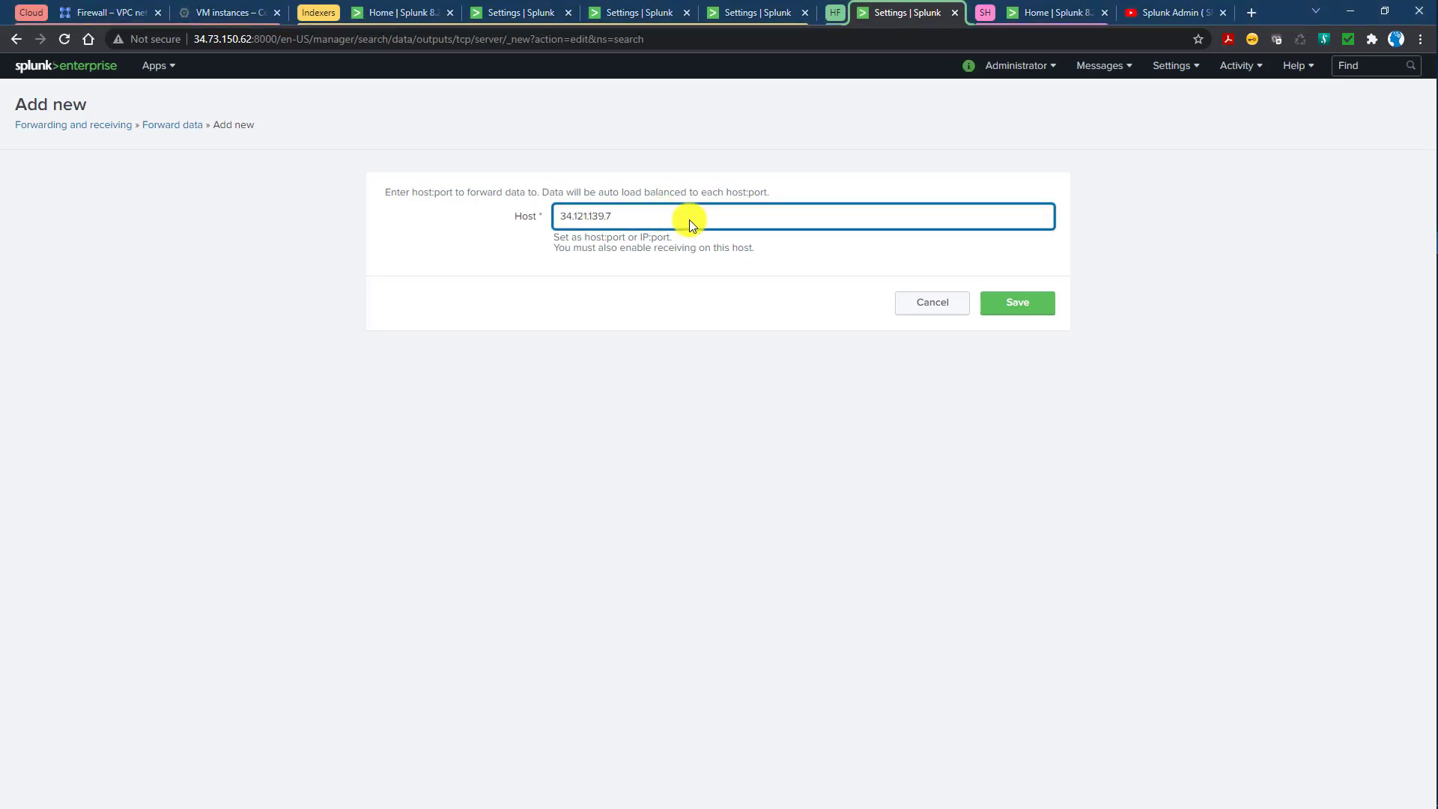
type(":9997")
left_click(1001, 311)
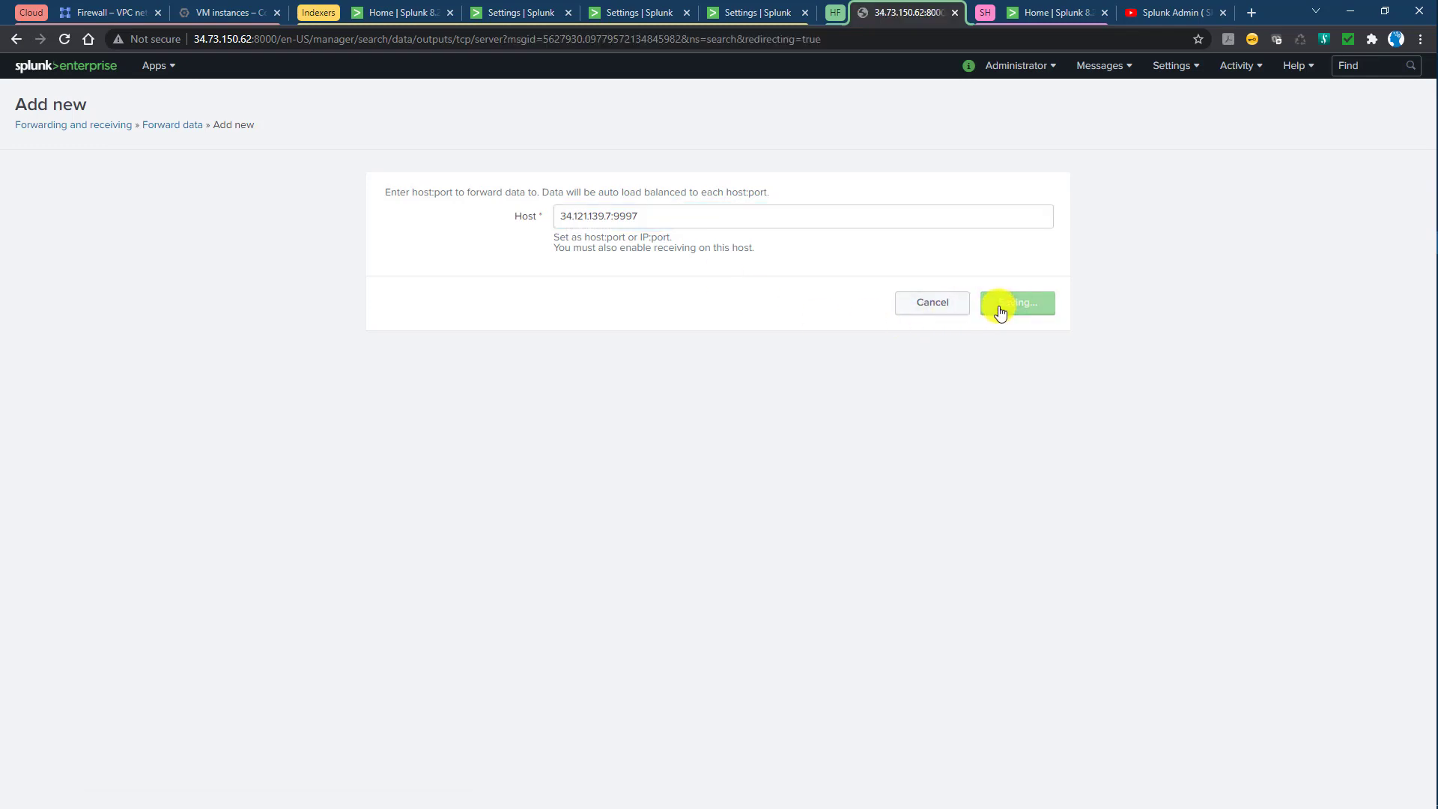
Add and save indexer-3's external IP with port 9997 (34.134.40.126:9997) as a new forwarding host on the heavy forwarder.
left_click(209, 12)
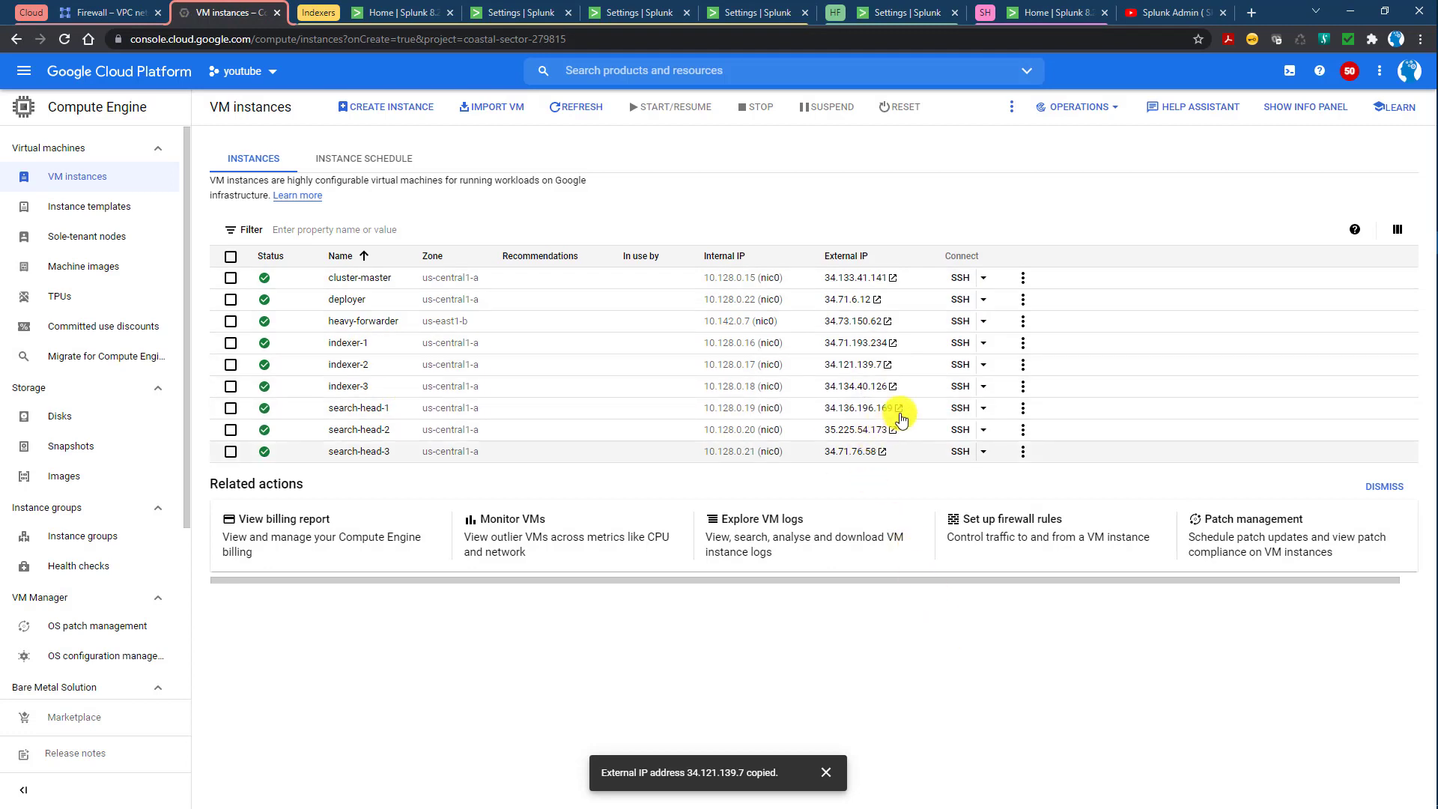
left_click(906, 387)
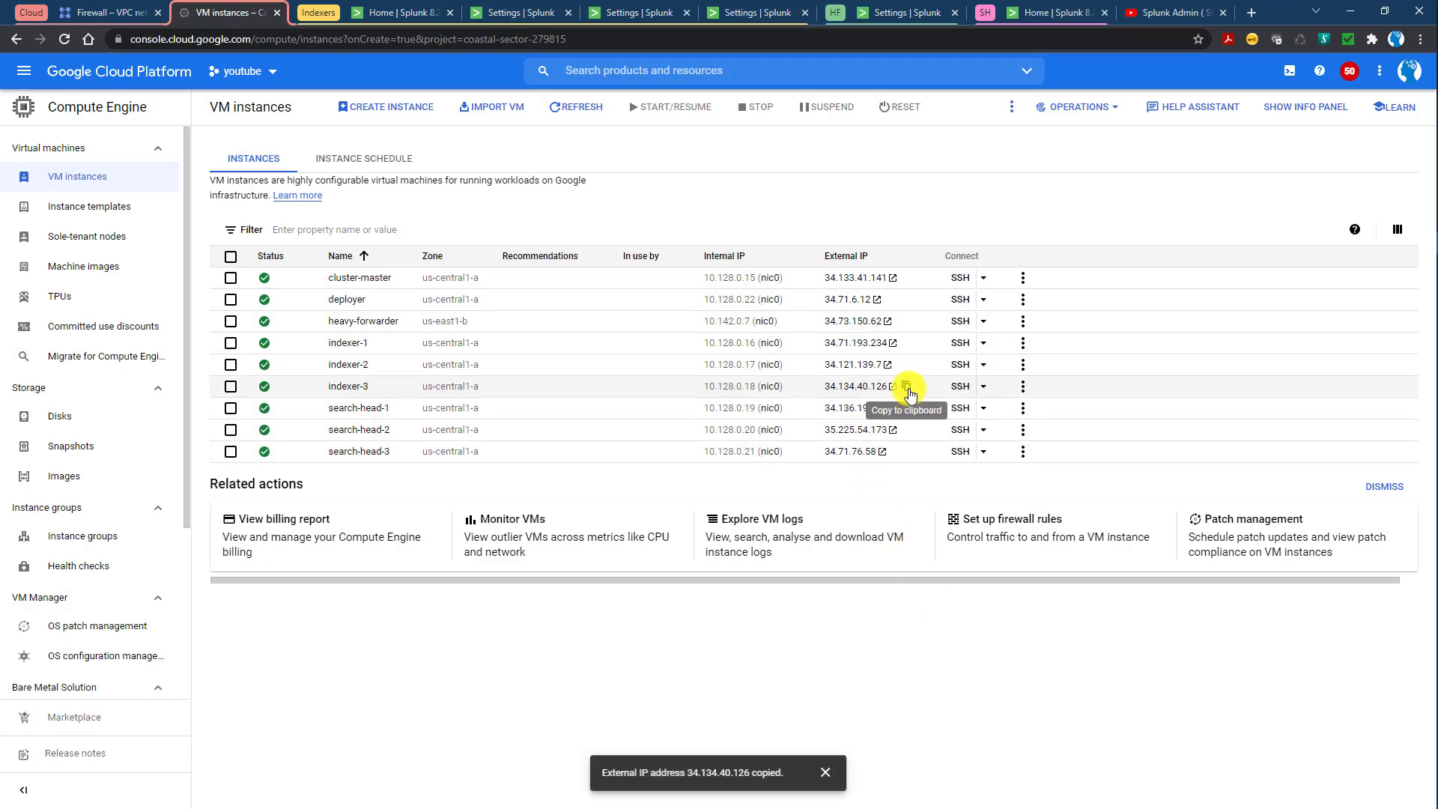
left_click(899, 15)
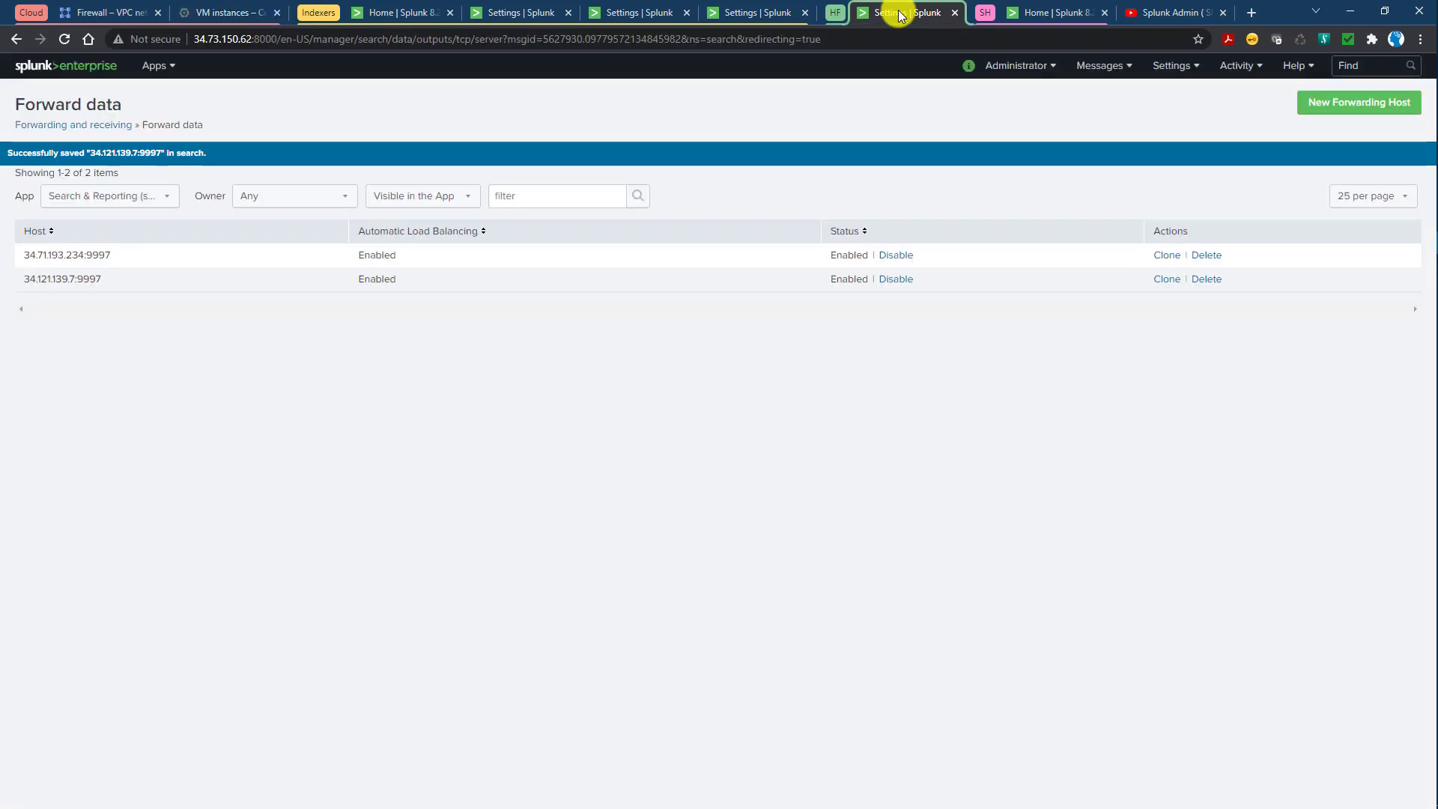
left_click(1342, 108)
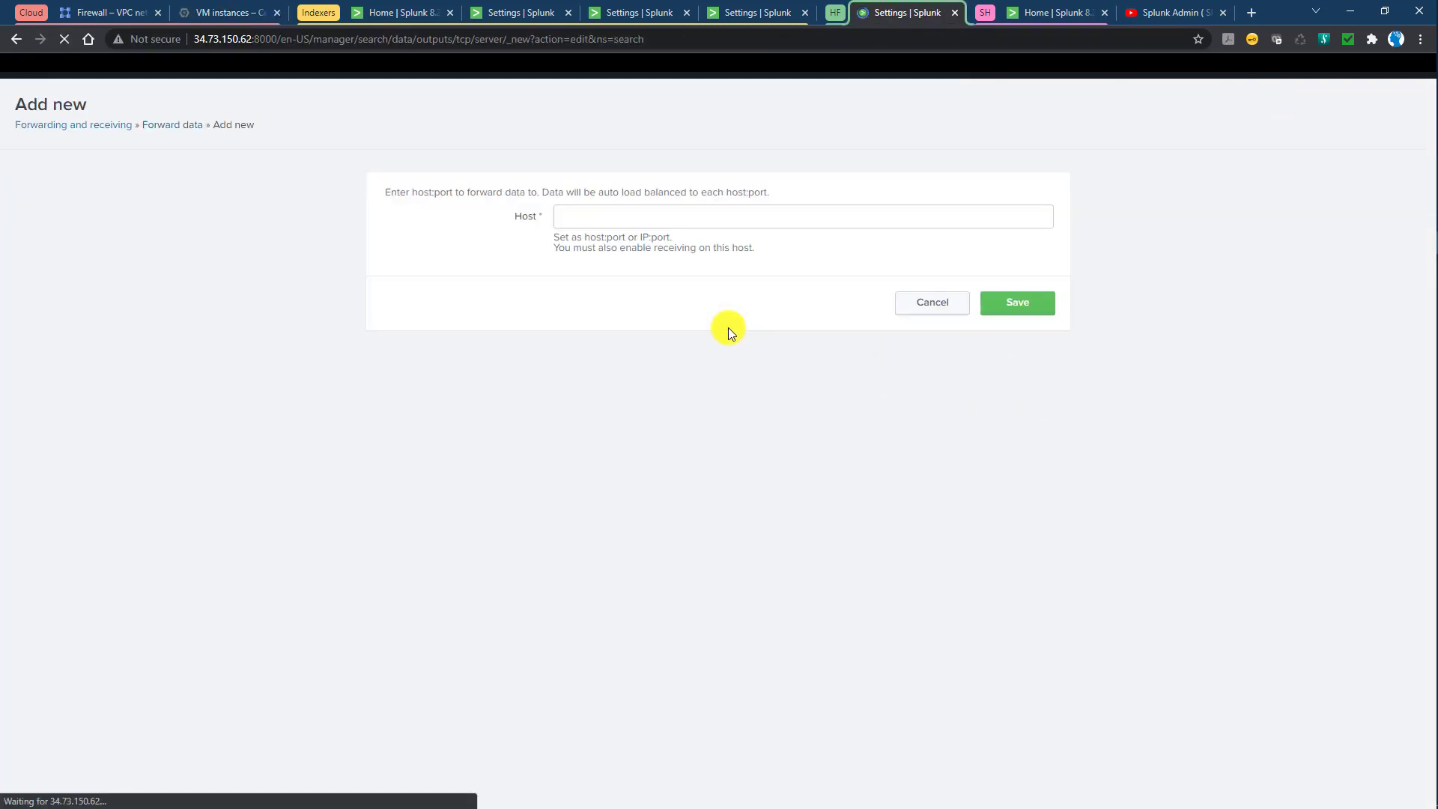
left_click(628, 217)
key("ctrl+v")
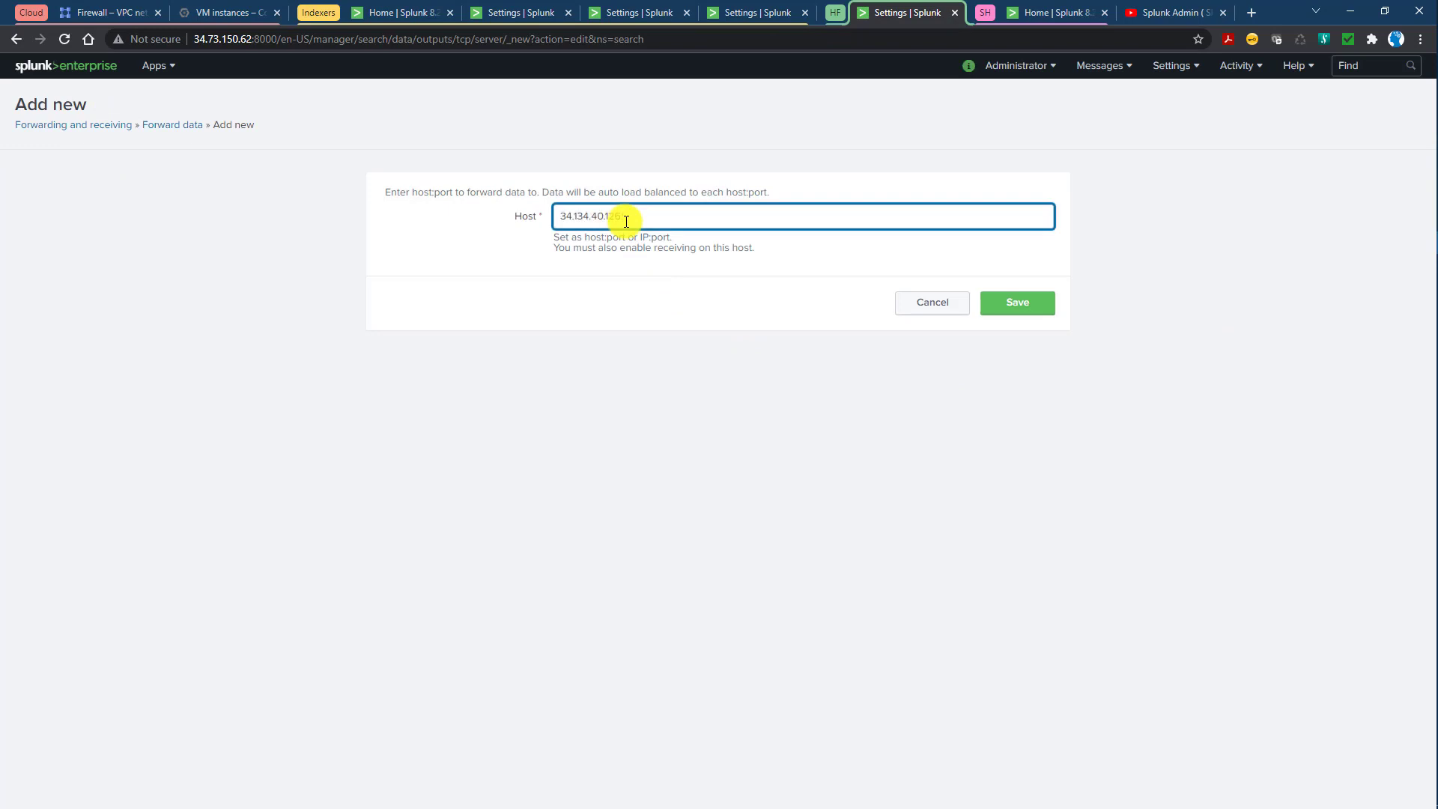
type(":9997")
left_click(1022, 311)
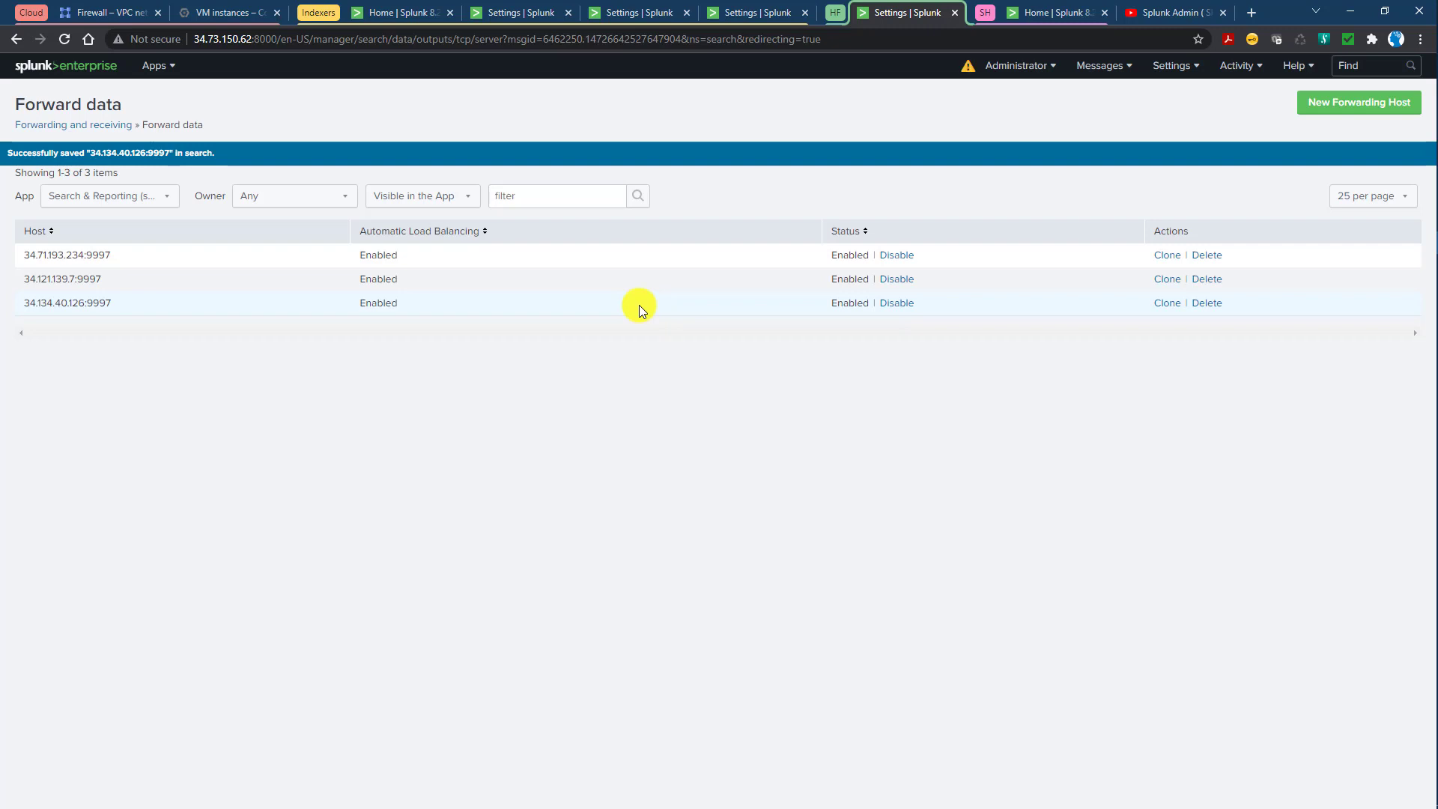
Open inputs.conf from the tmdb app's default folder in Notepad++ and examine the script path in its stanza.
mouse_move(1431, 199)
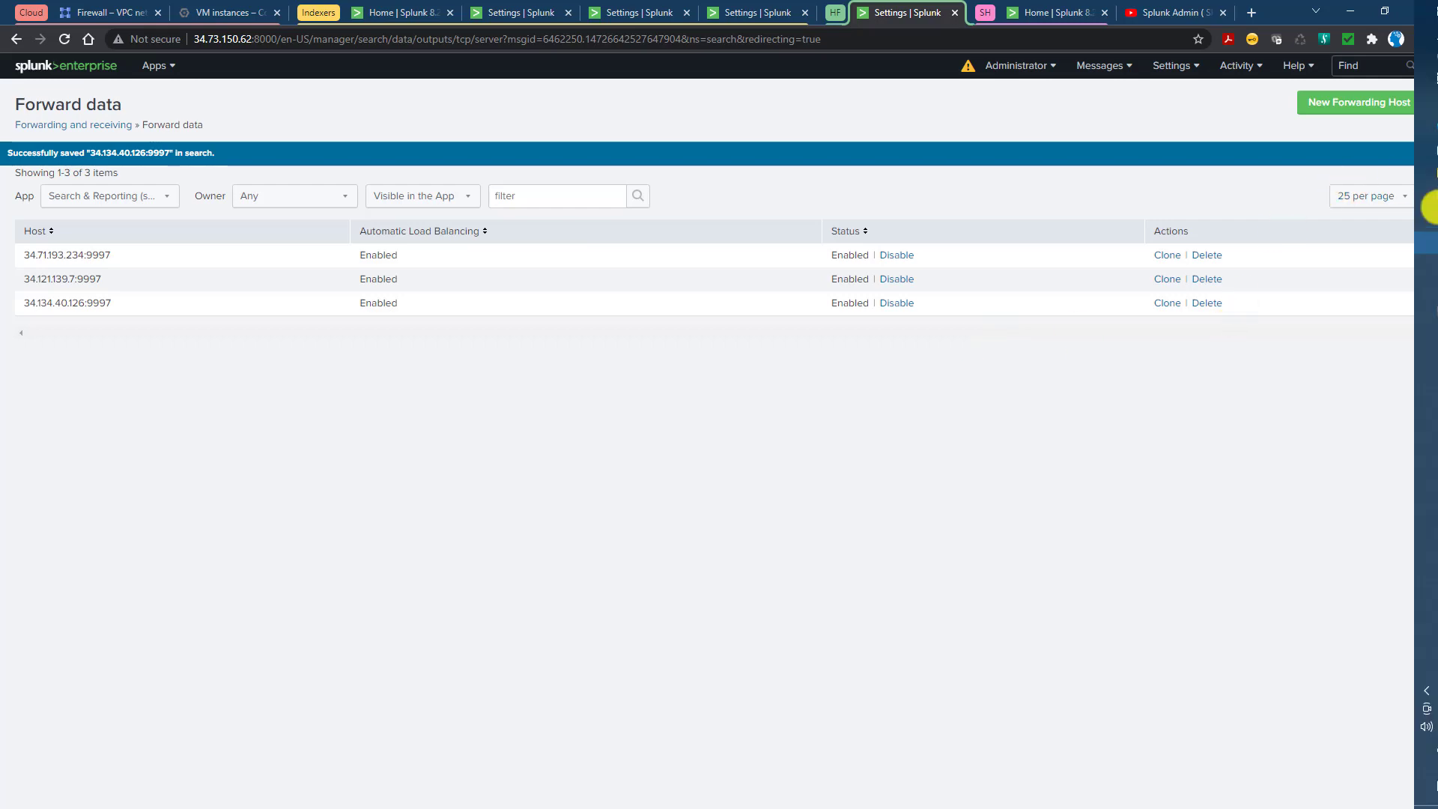
left_click(1421, 178)
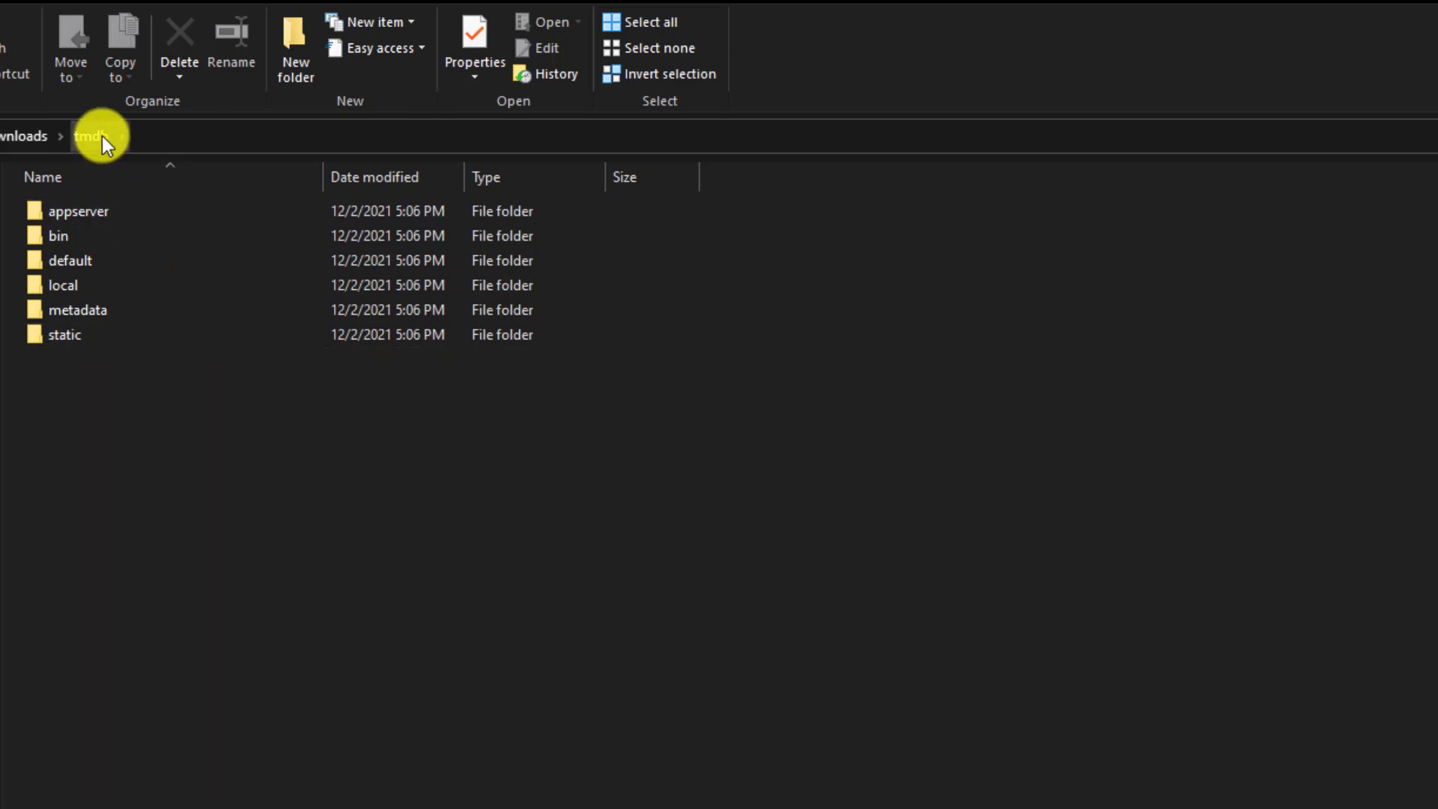
double_click(78, 268)
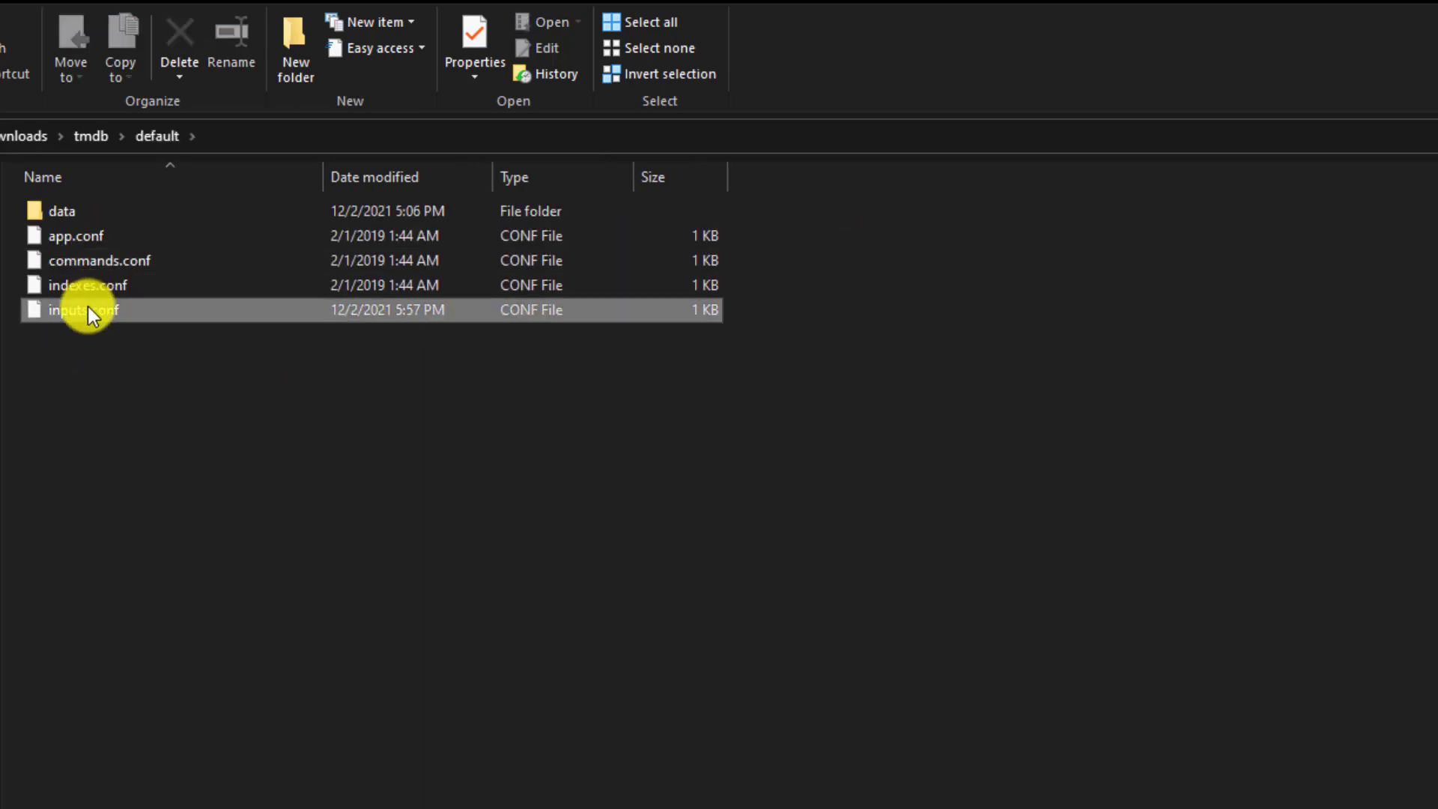
right_click(87, 307)
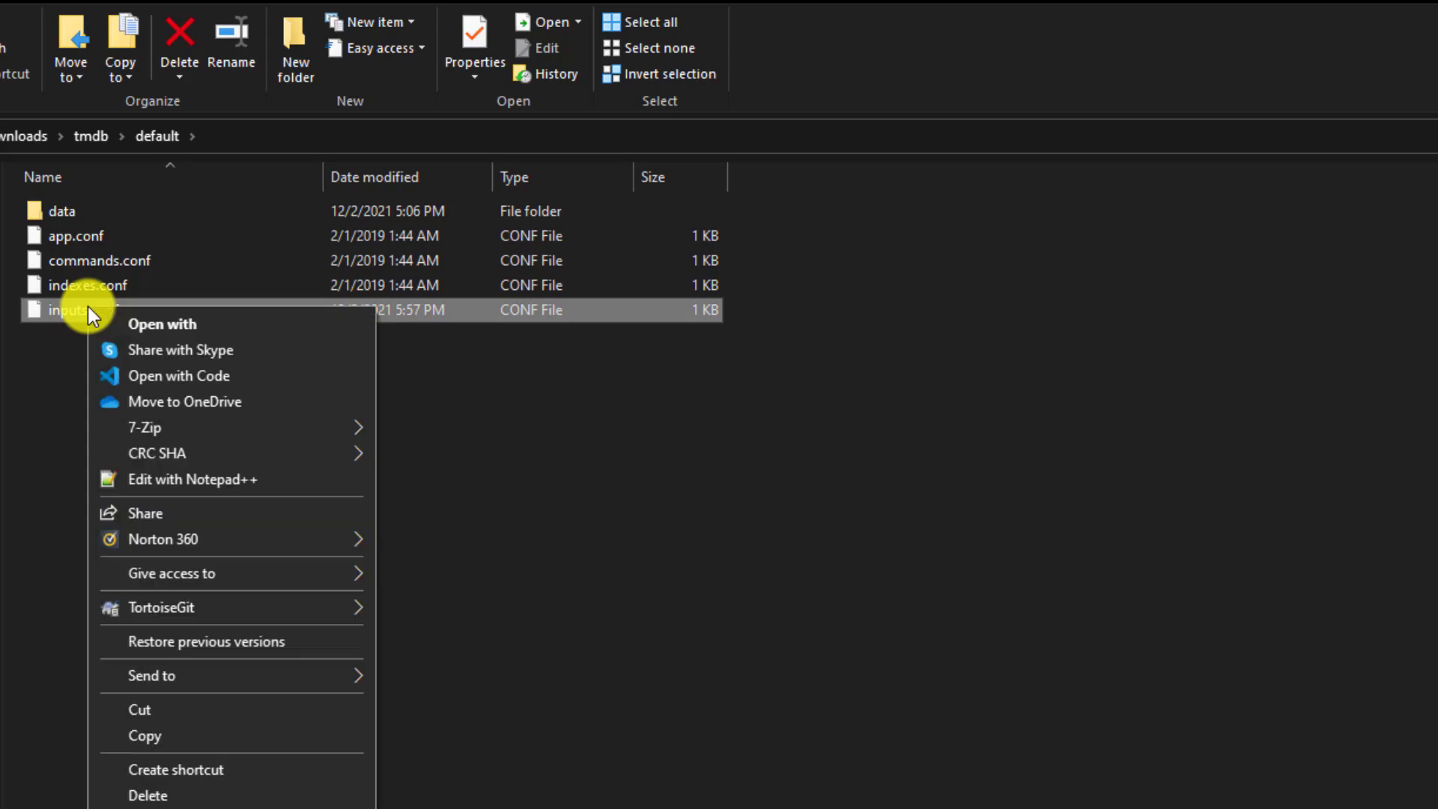
left_click(219, 480)
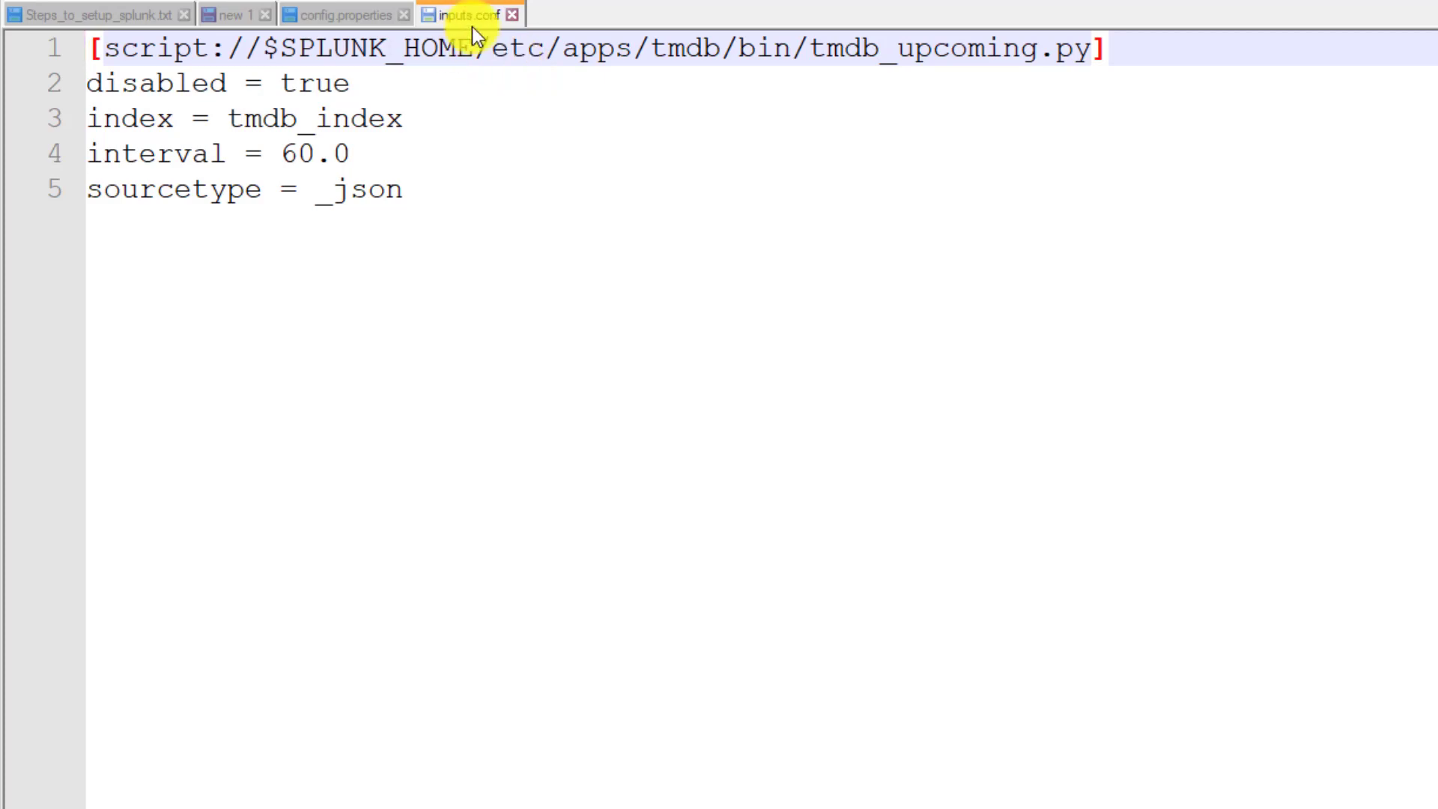
left_click(491, 38)
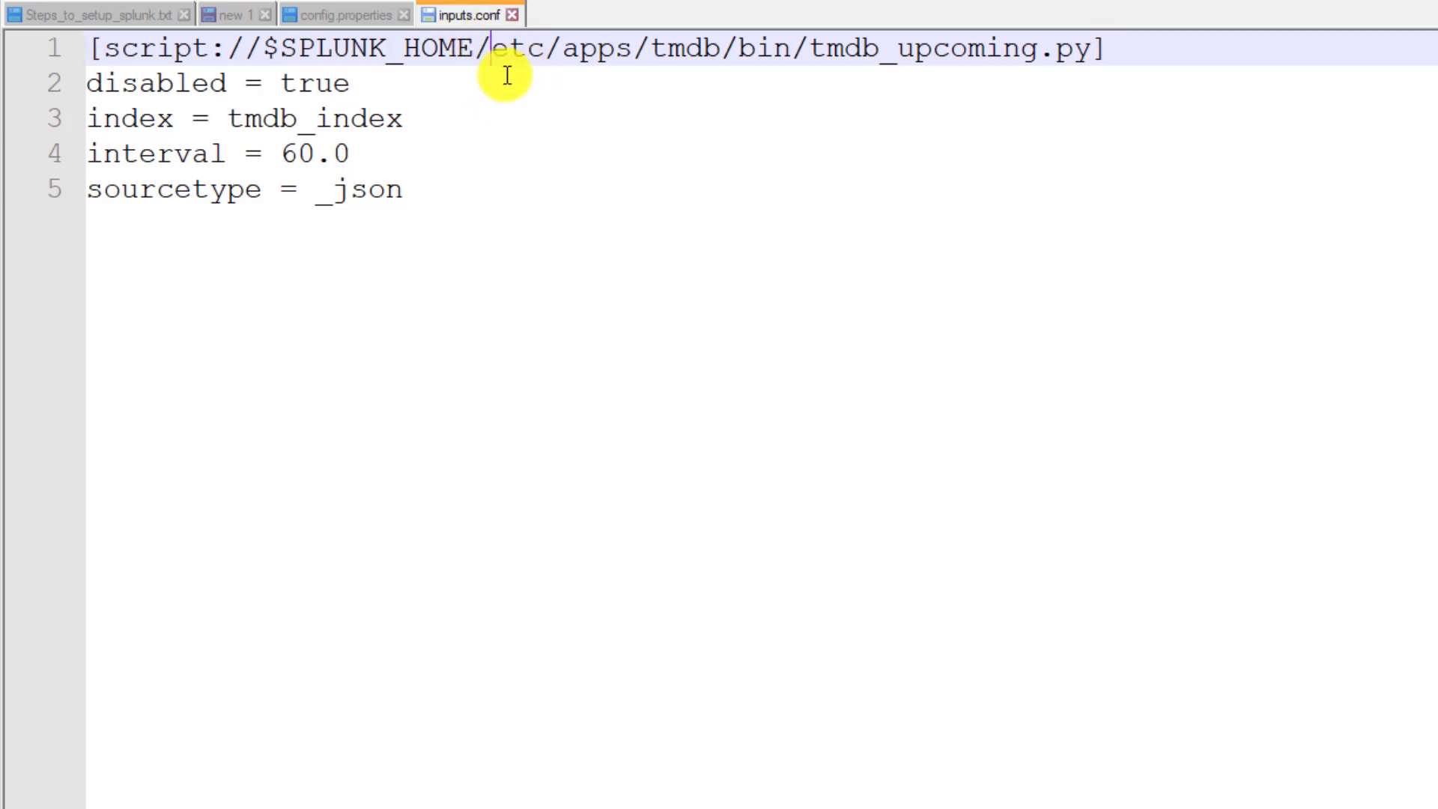
left_click(562, 49)
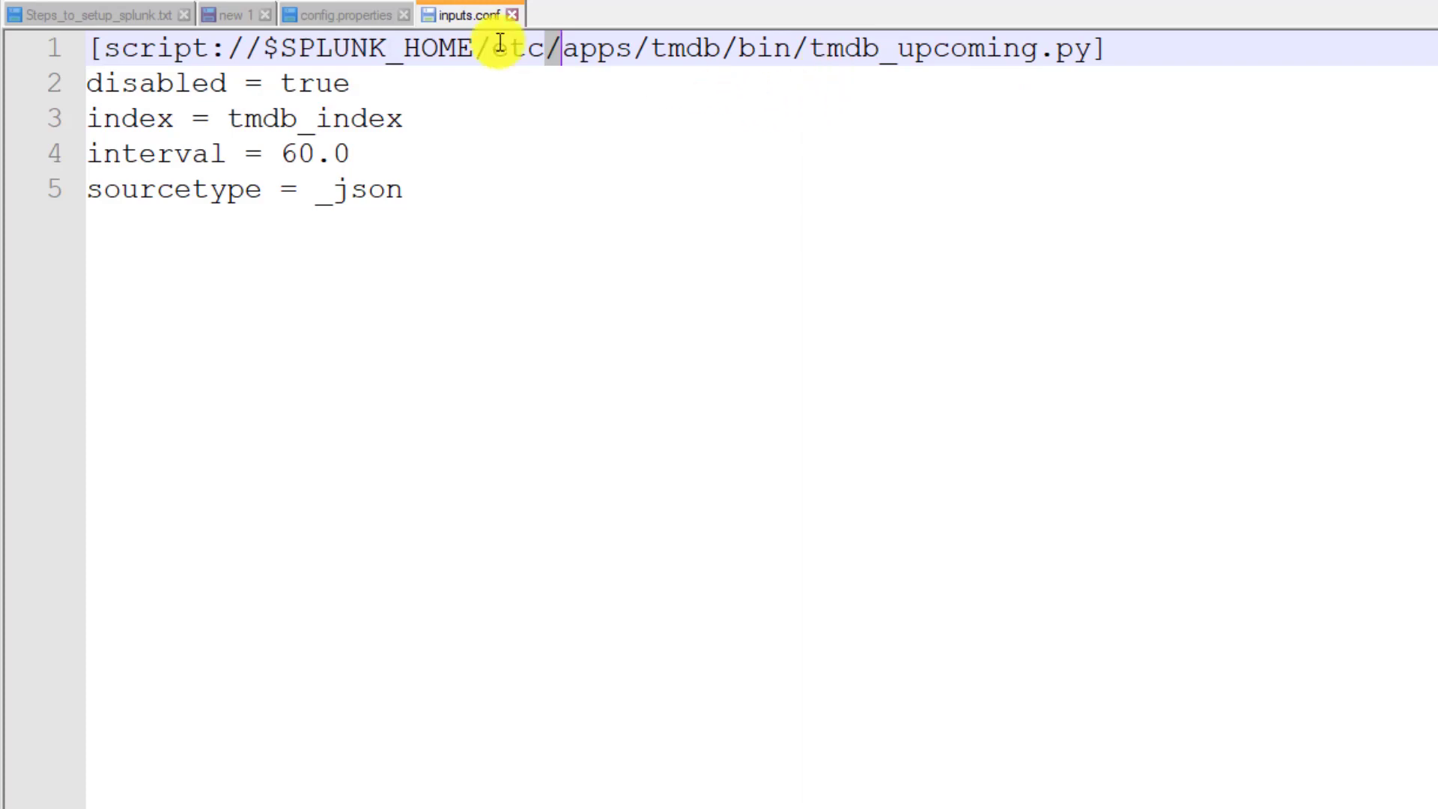
left_click(651, 51)
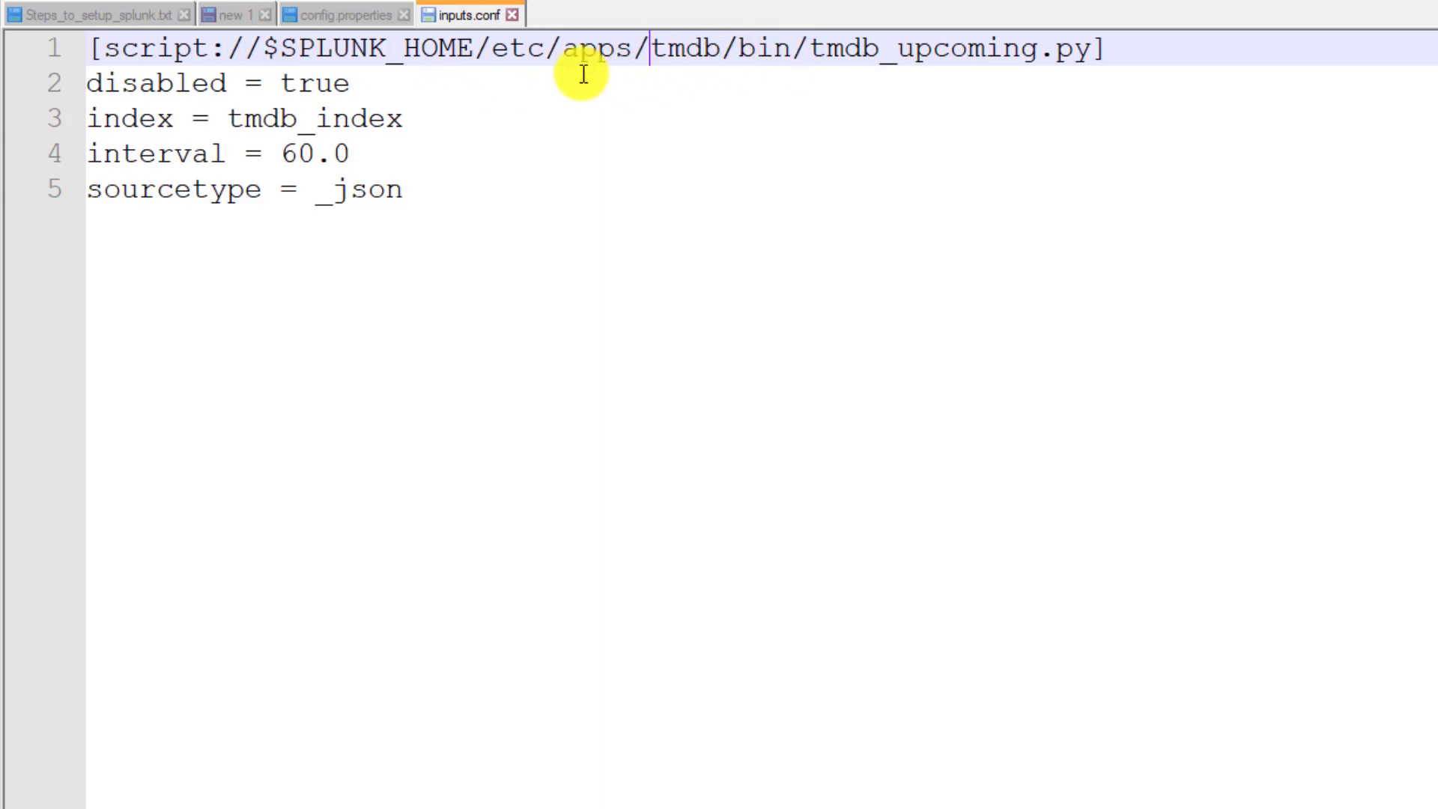
Open checkpoint.txt from the tmdb app's bin\checkpoint folder in Notepad++, examine its contents, close it and return to the tmdb folder.
left_click(485, 43)
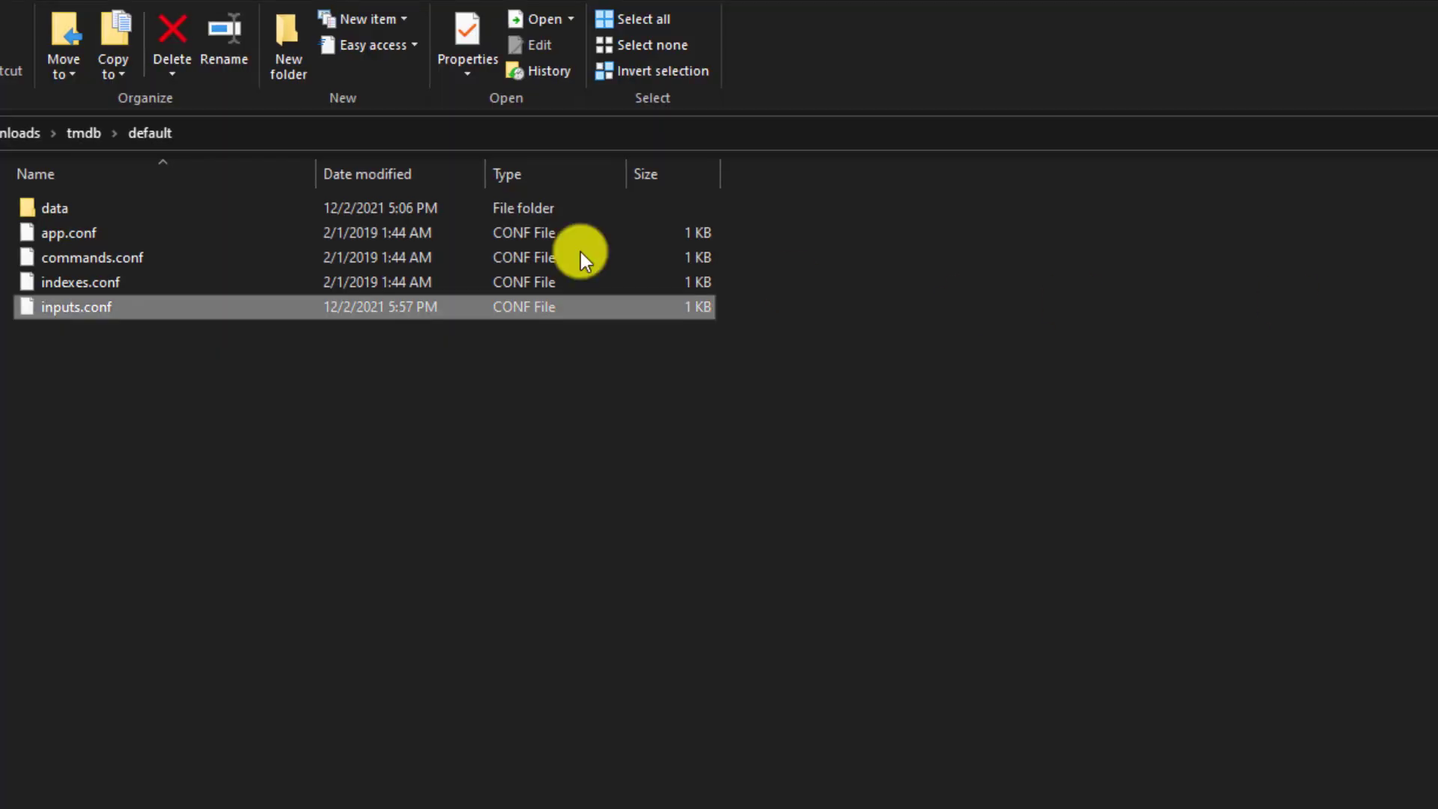
left_click(75, 134)
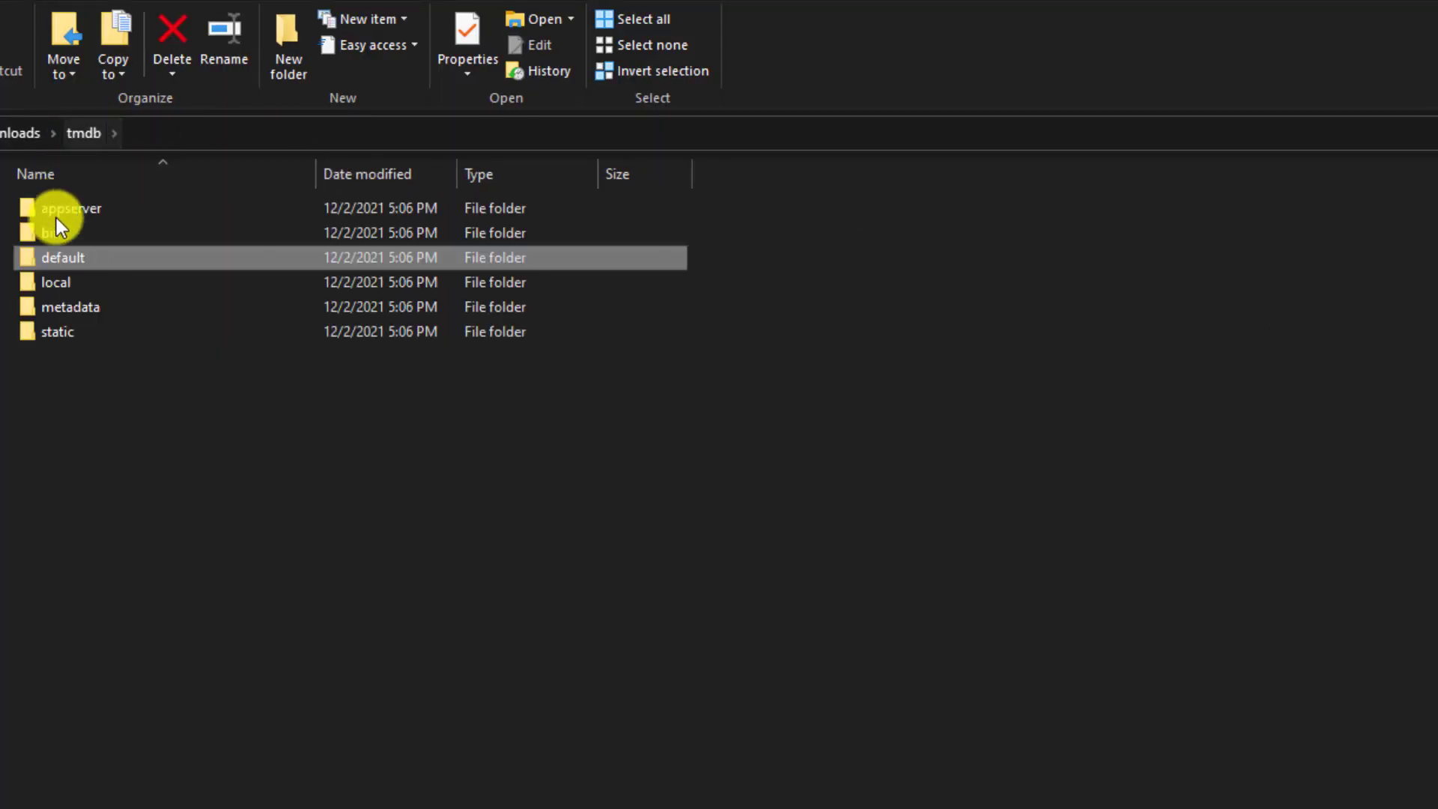
left_click(63, 234)
double_click(60, 229)
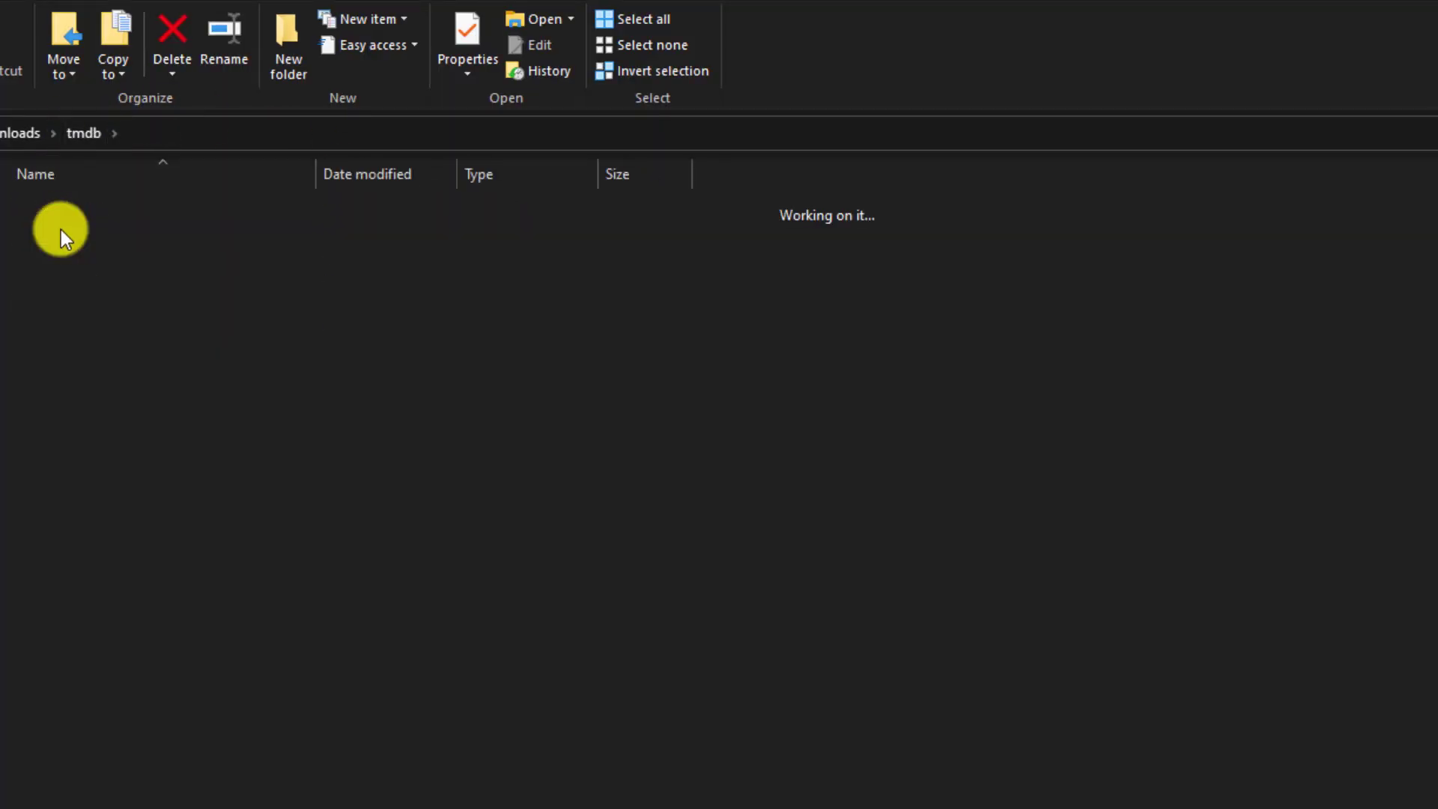
double_click(75, 209)
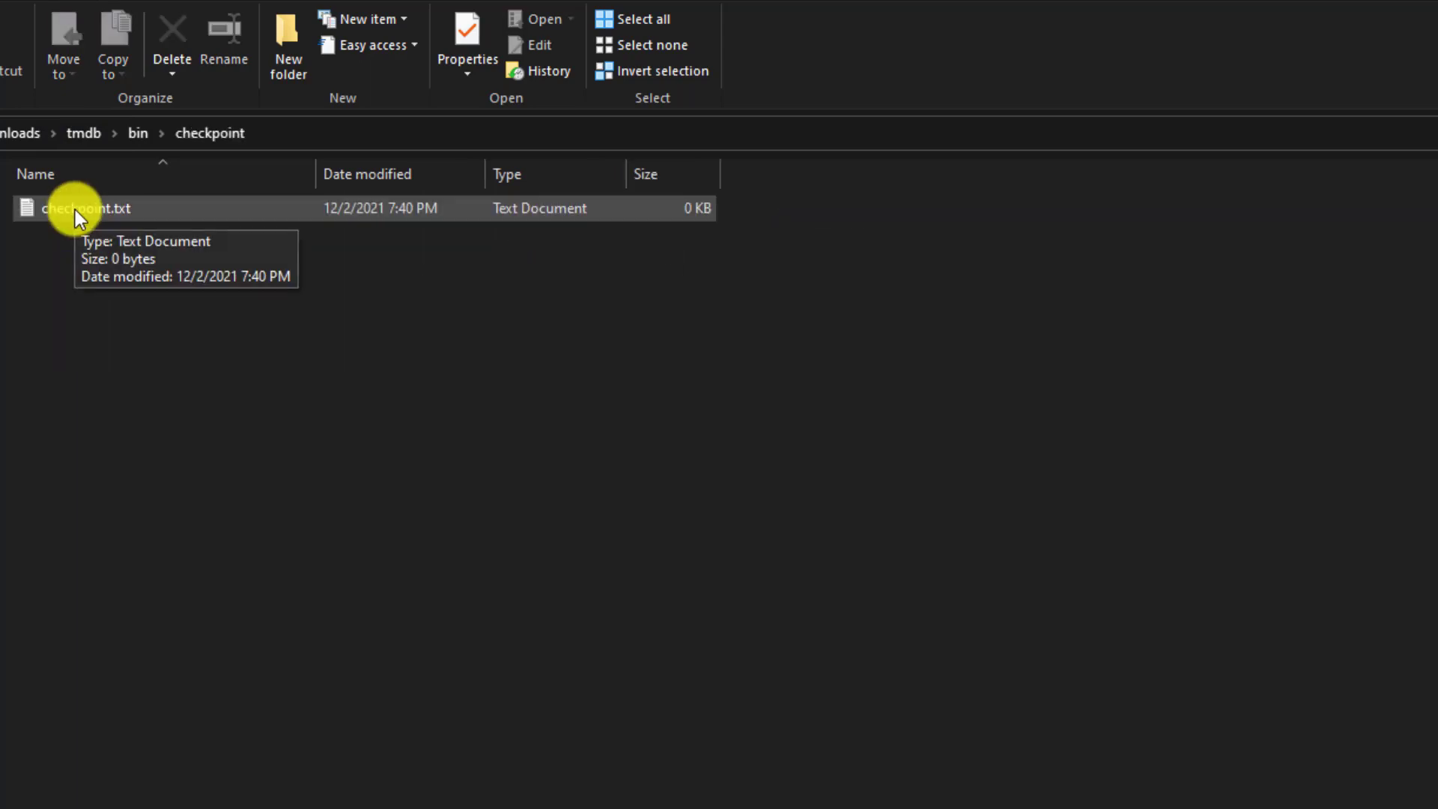
left_click(75, 210)
right_click(74, 210)
left_click(204, 431)
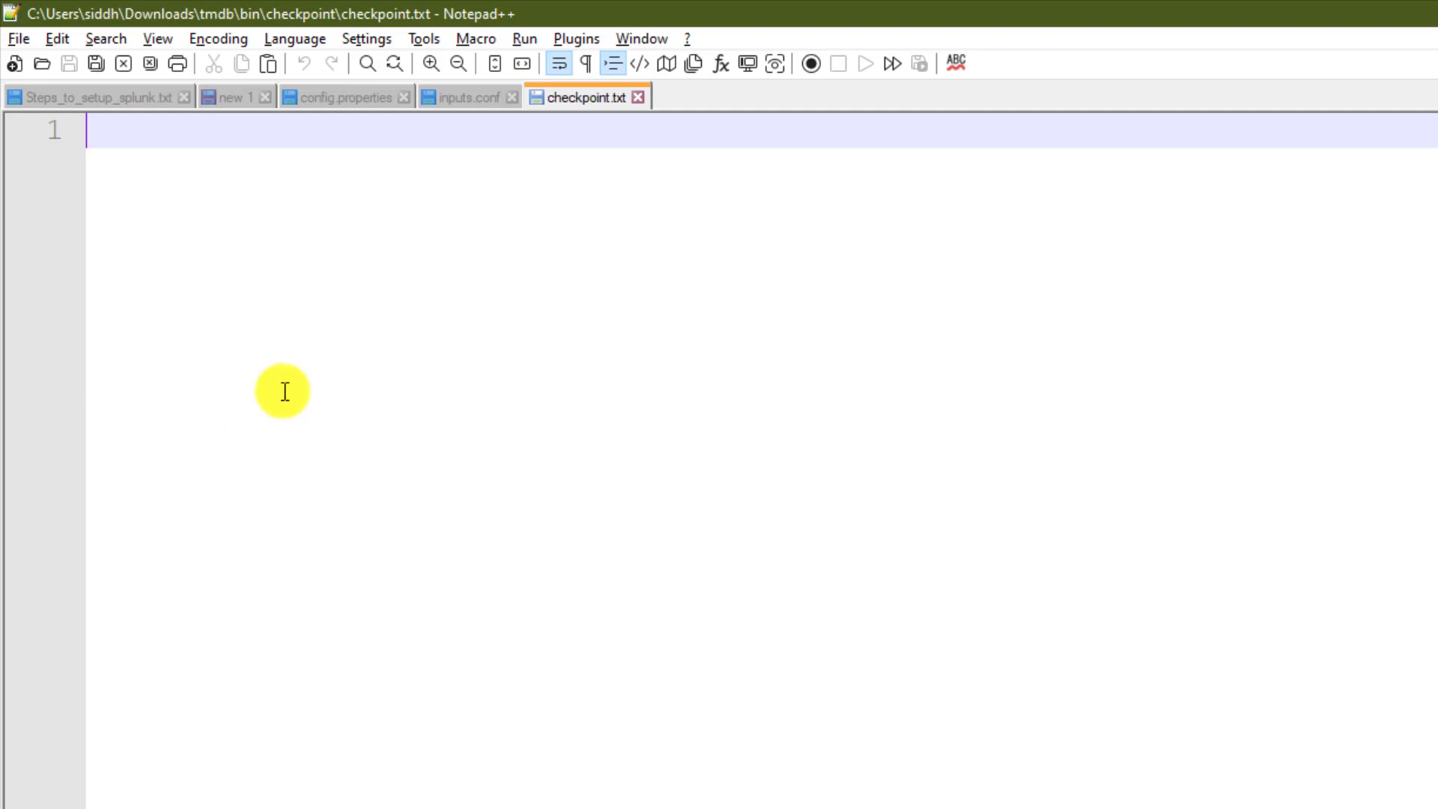
left_click(638, 100)
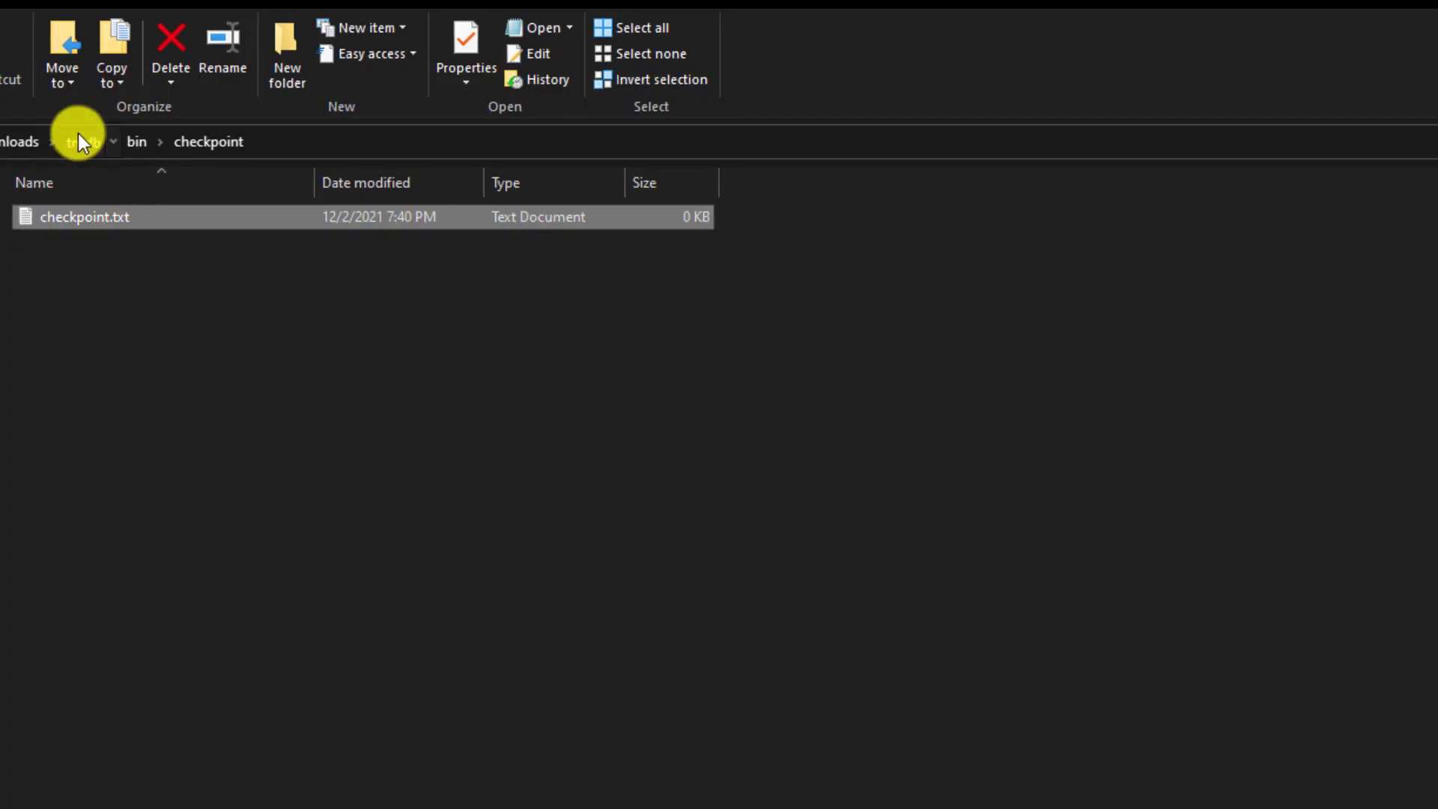
left_click(80, 139)
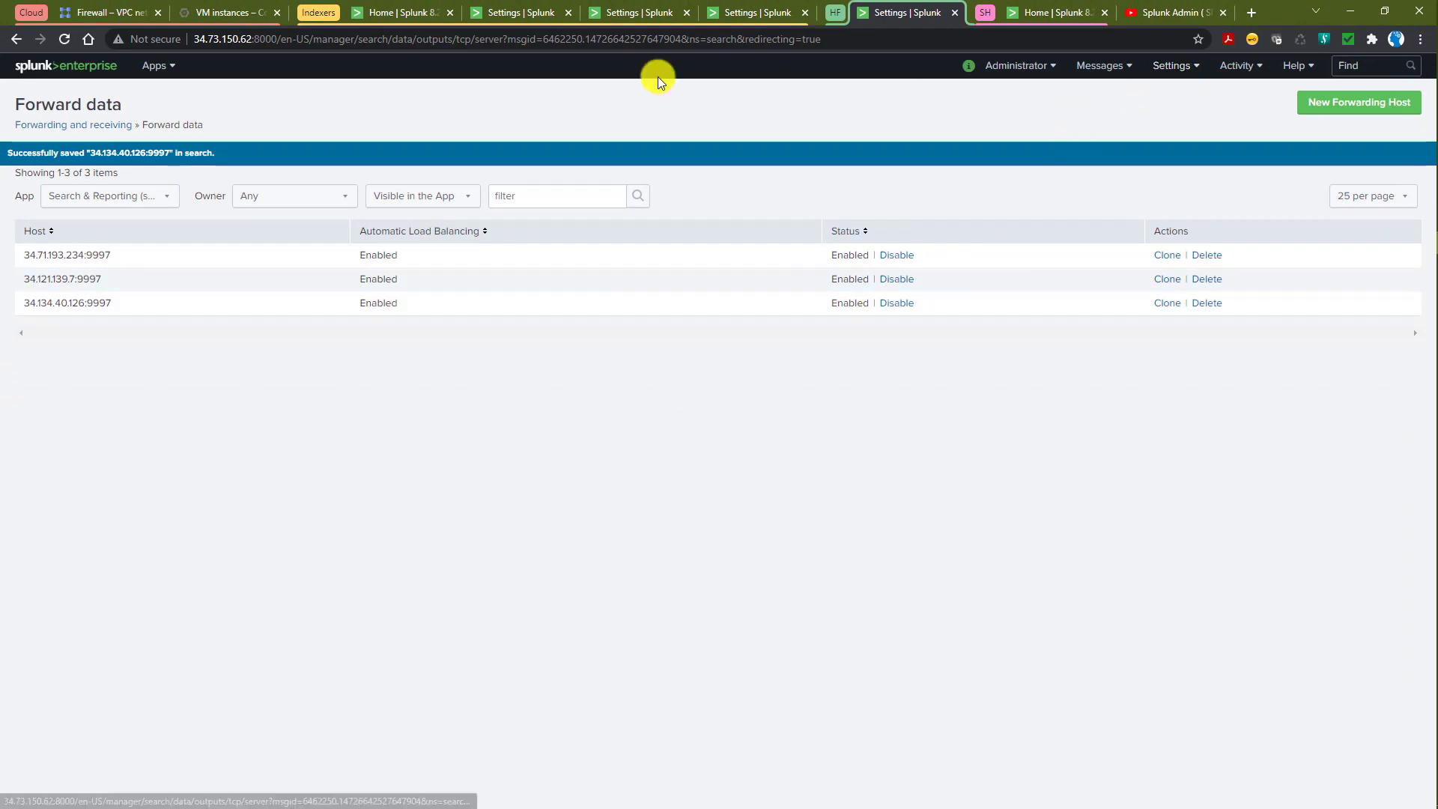
Install the tmdb app on the heavy forwarder from the file tmdb.tar.gz in Downloads, with the upgrade app option enabled.
left_click(155, 67)
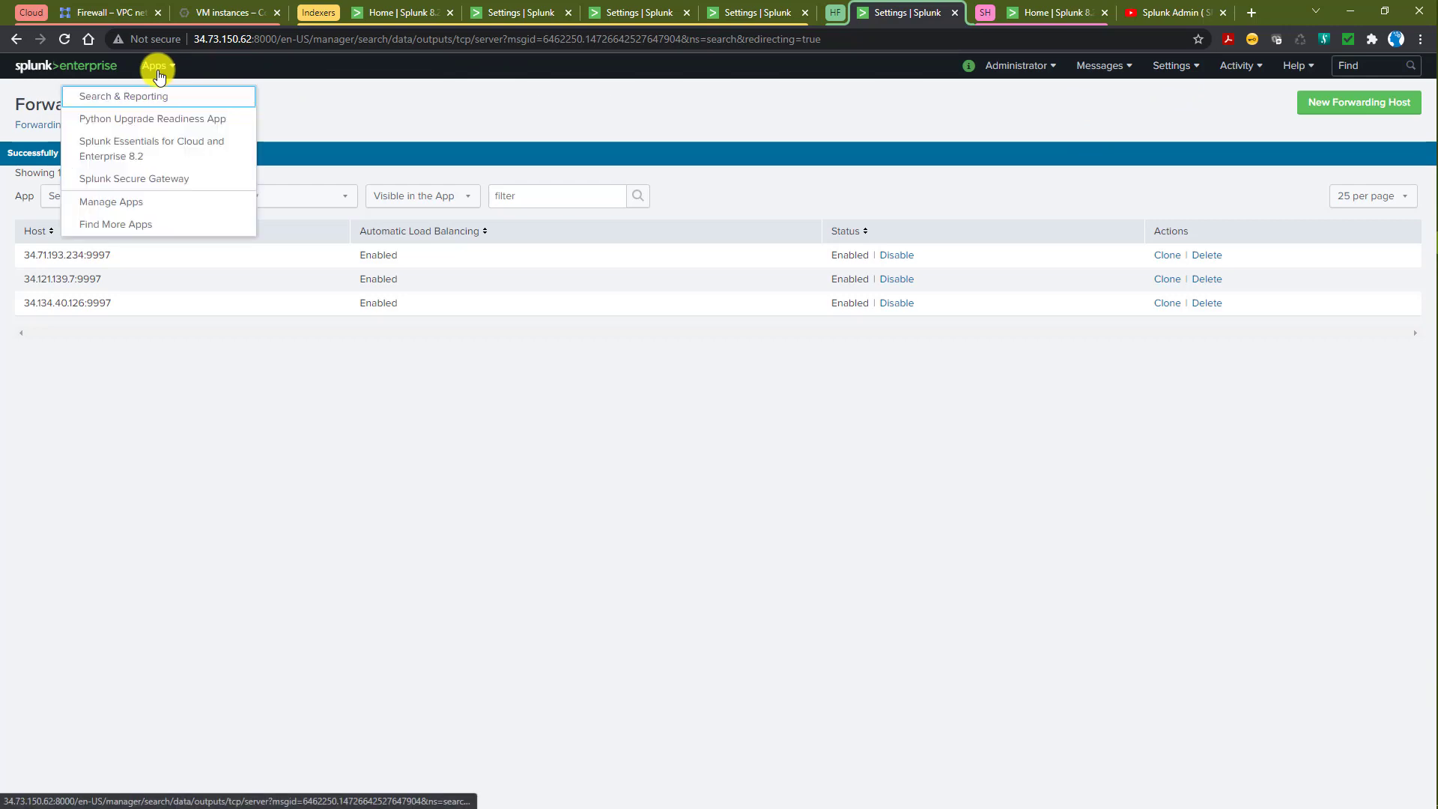
left_click(133, 202)
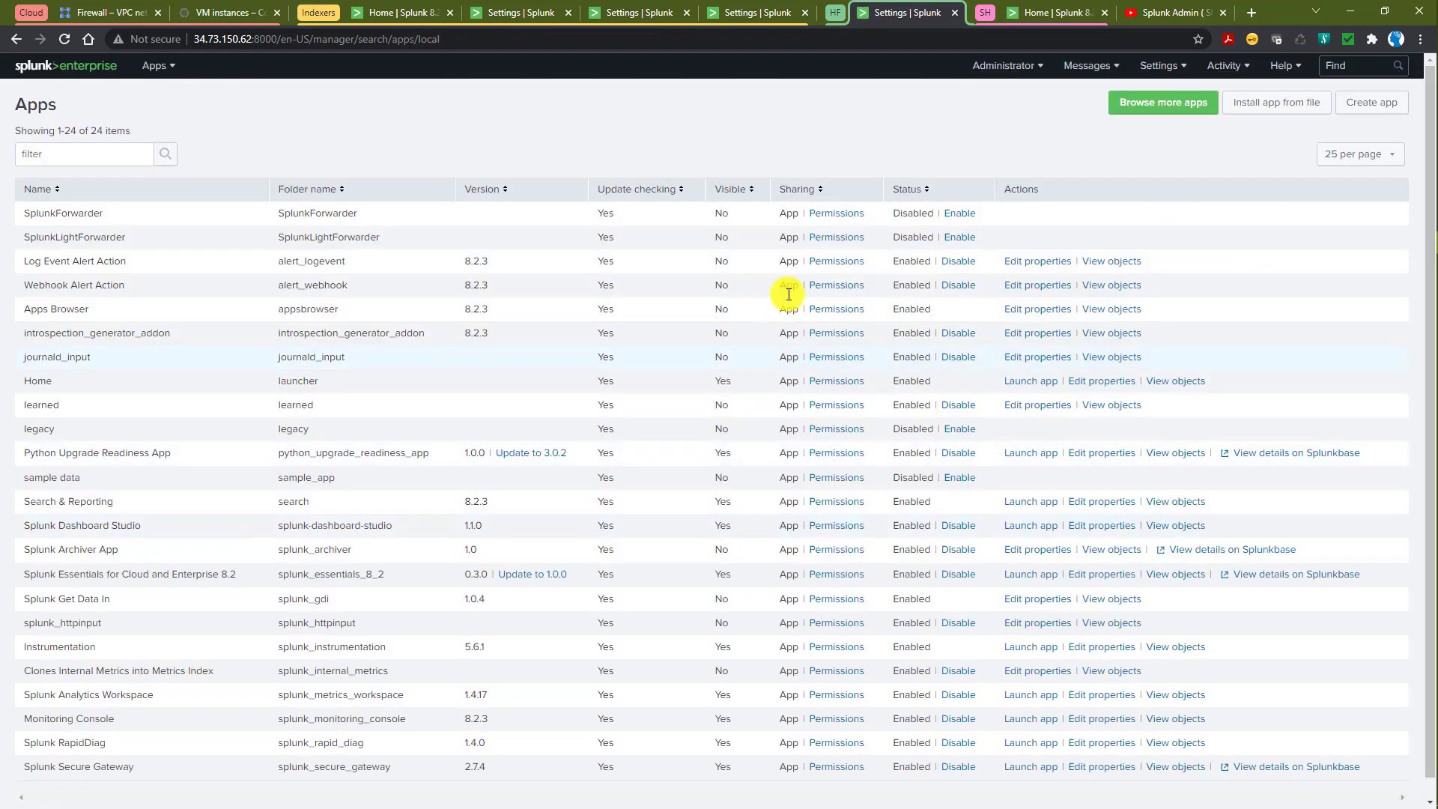
left_click(1282, 108)
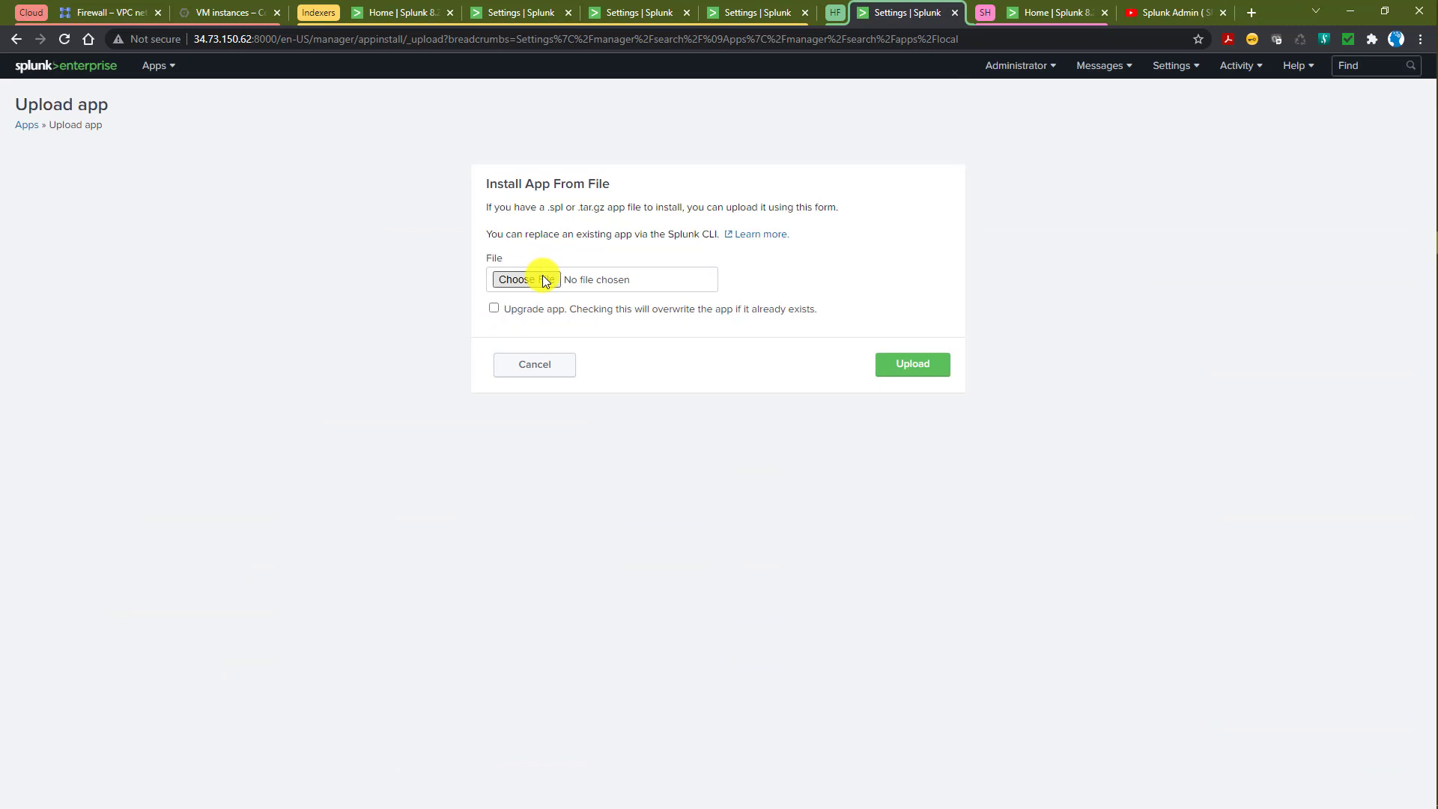
left_click(542, 280)
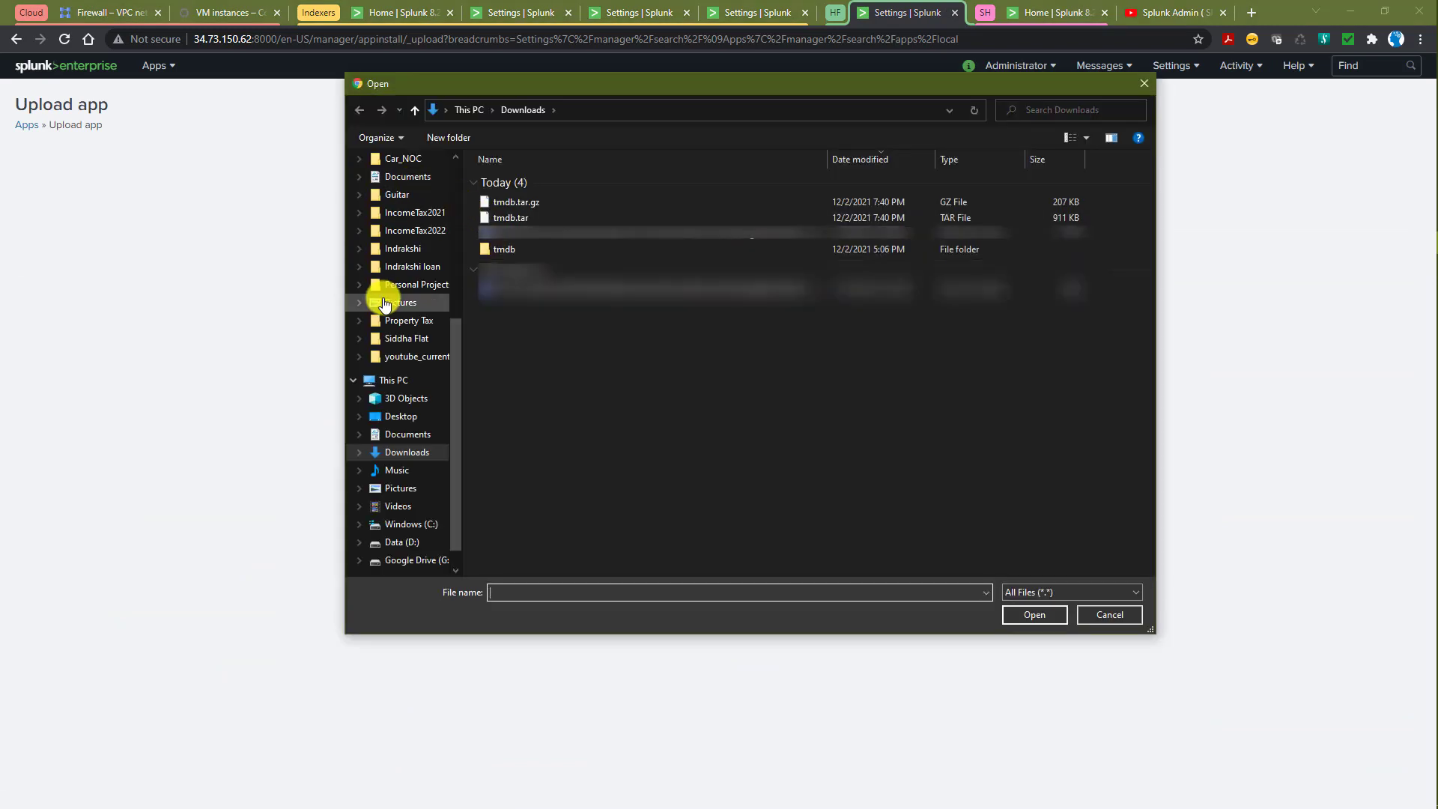
scroll(381, 299, "up", 3)
scroll(384, 300, "up", 2)
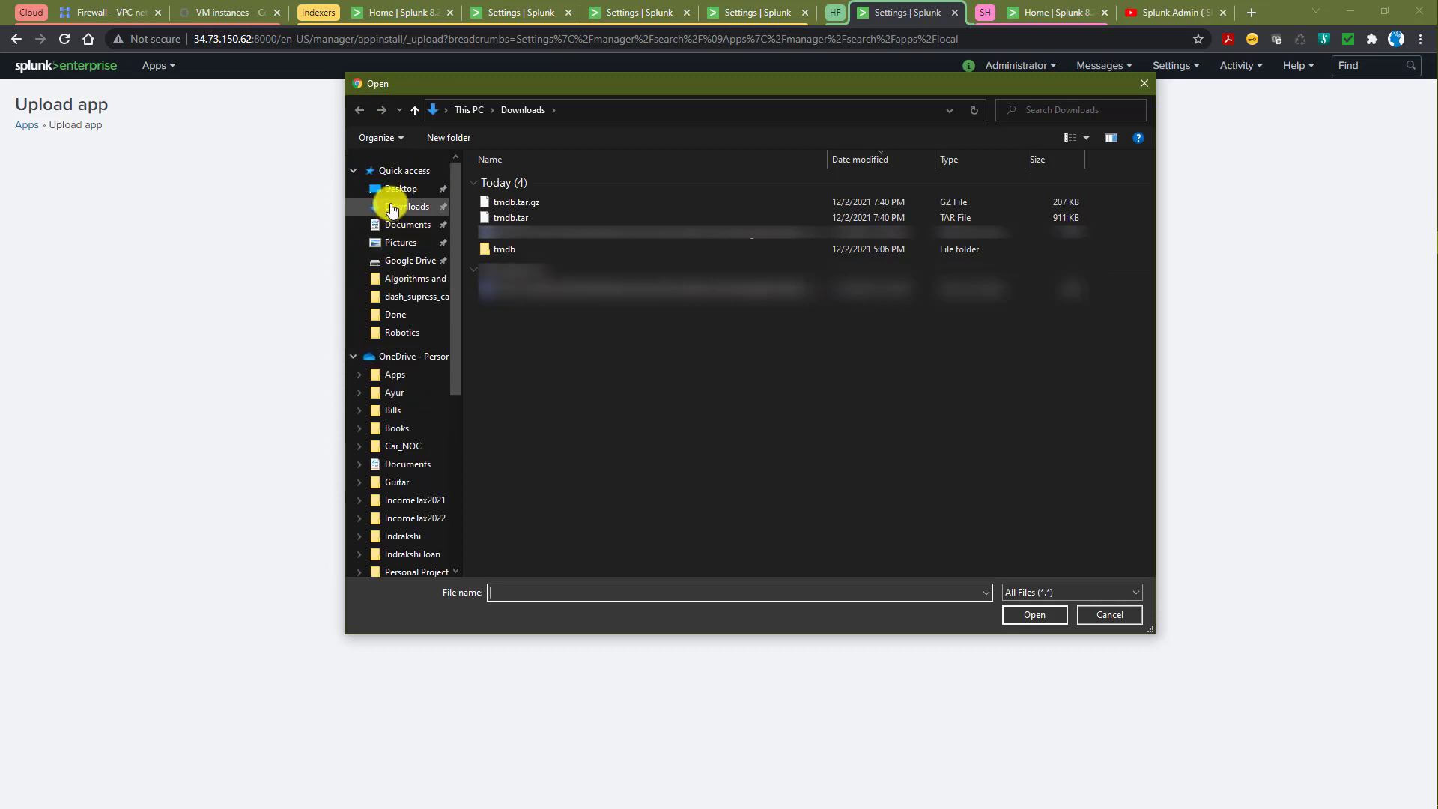
left_click(392, 209)
left_click(536, 202)
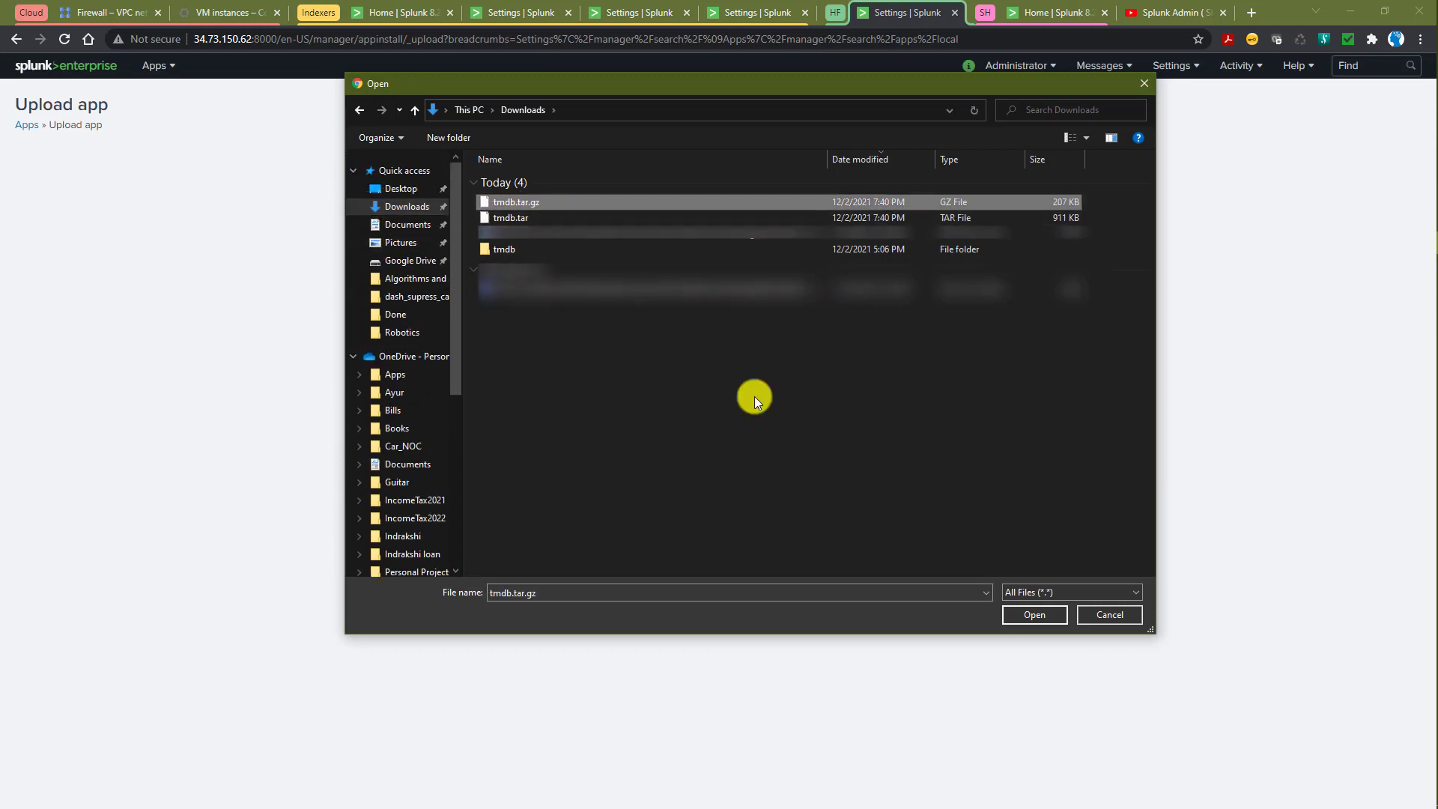
left_click(1045, 615)
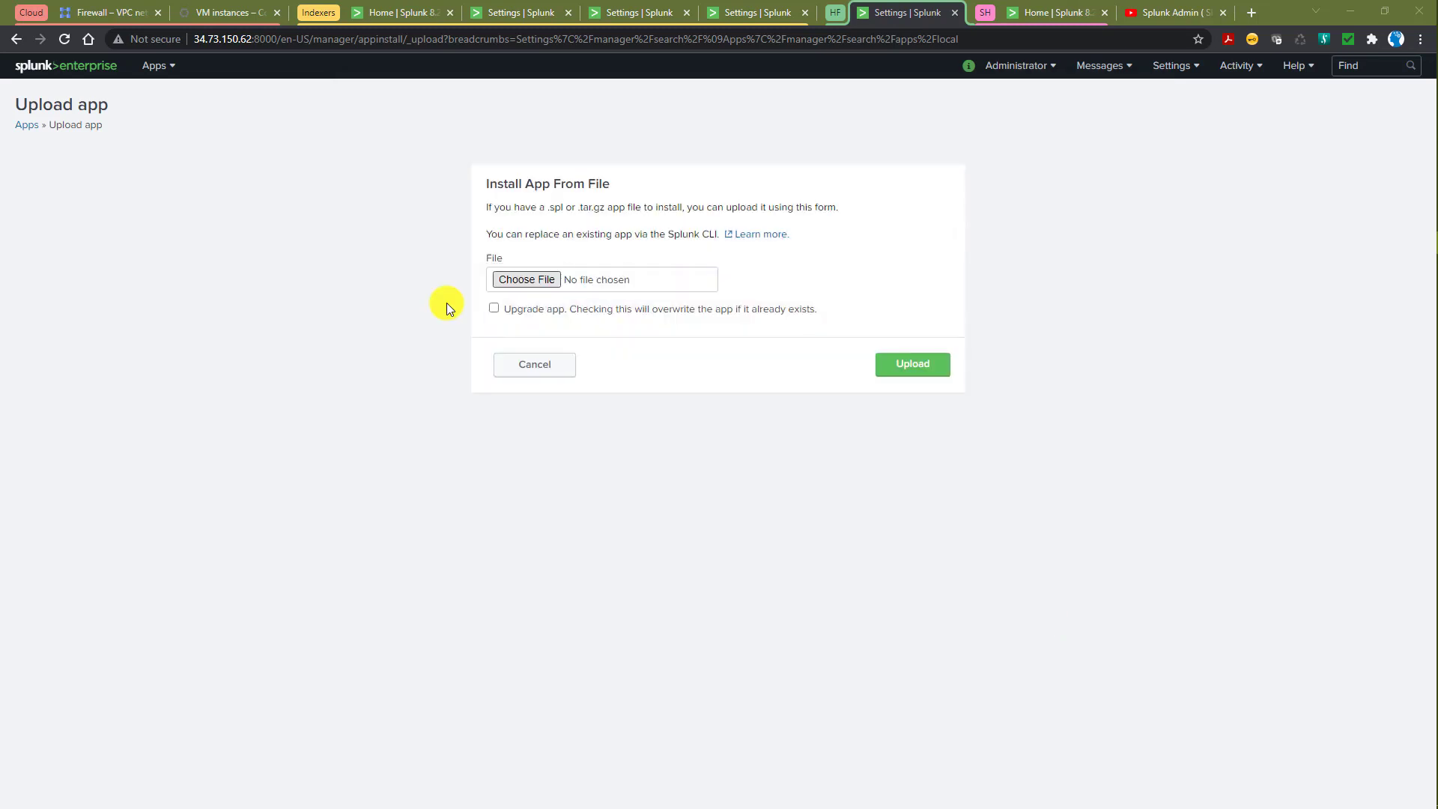
left_click(493, 307)
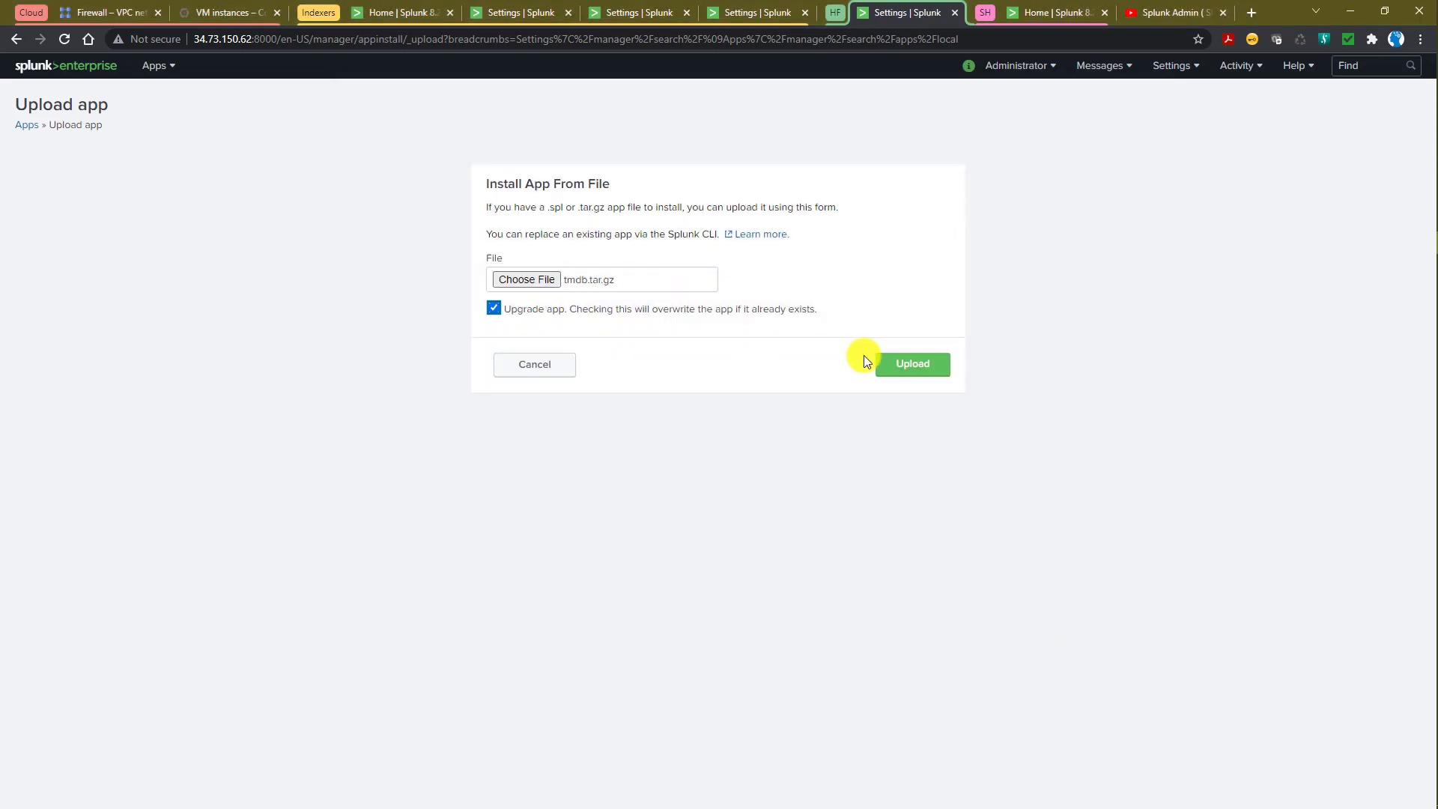
left_click(929, 367)
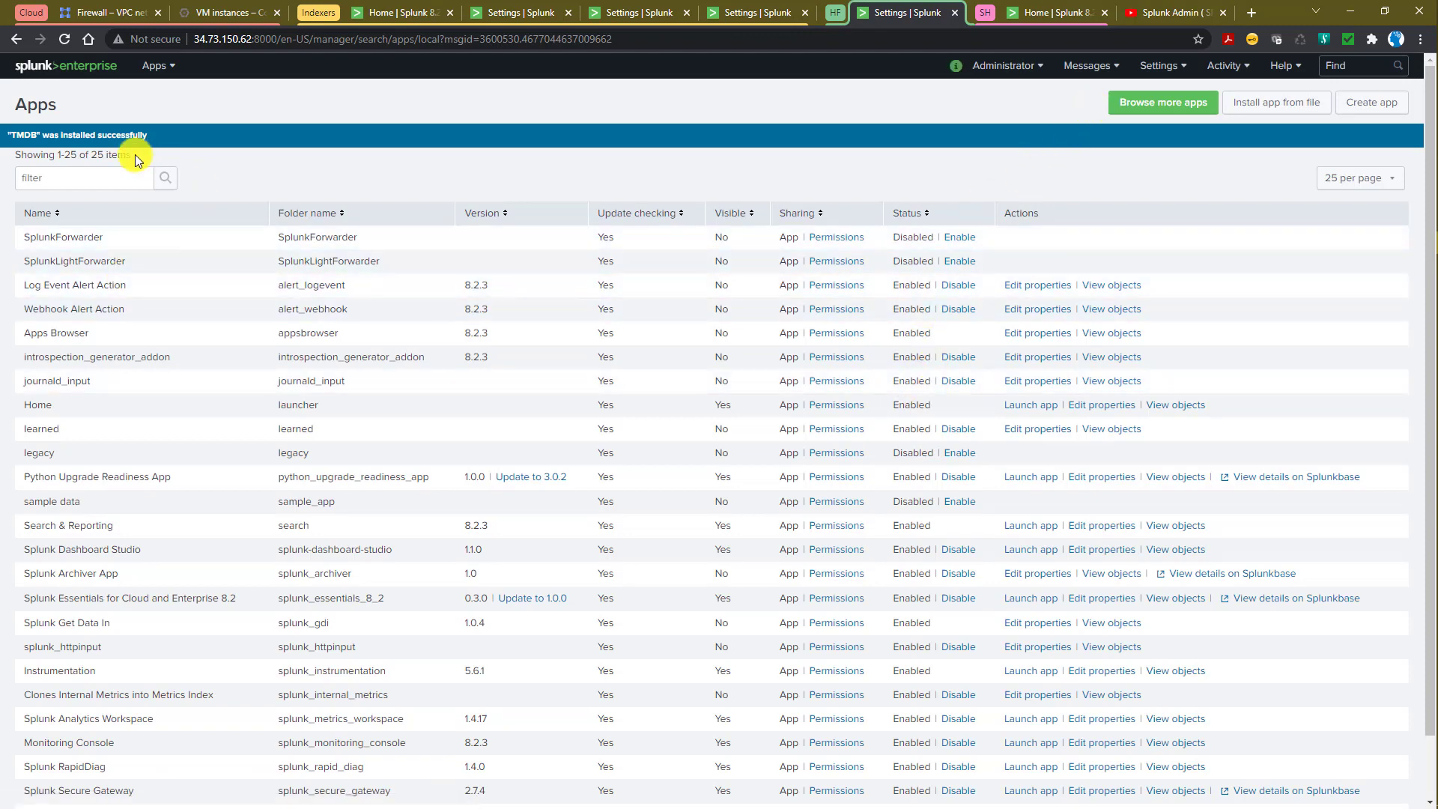
Enable the tmdb app's tmdb_upcoming.py scripted data input on the heavy forwarder.
left_click(1171, 74)
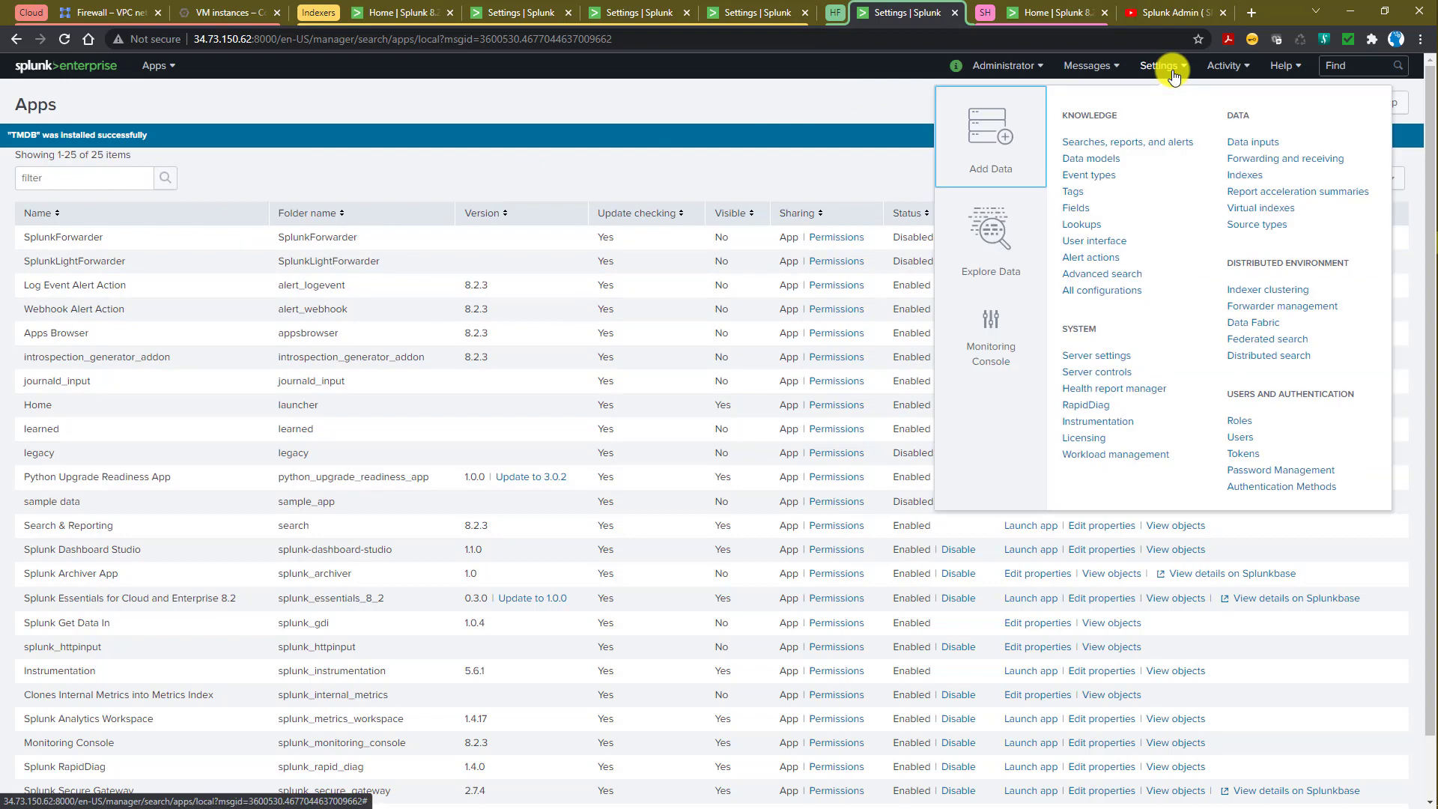
left_click(1255, 142)
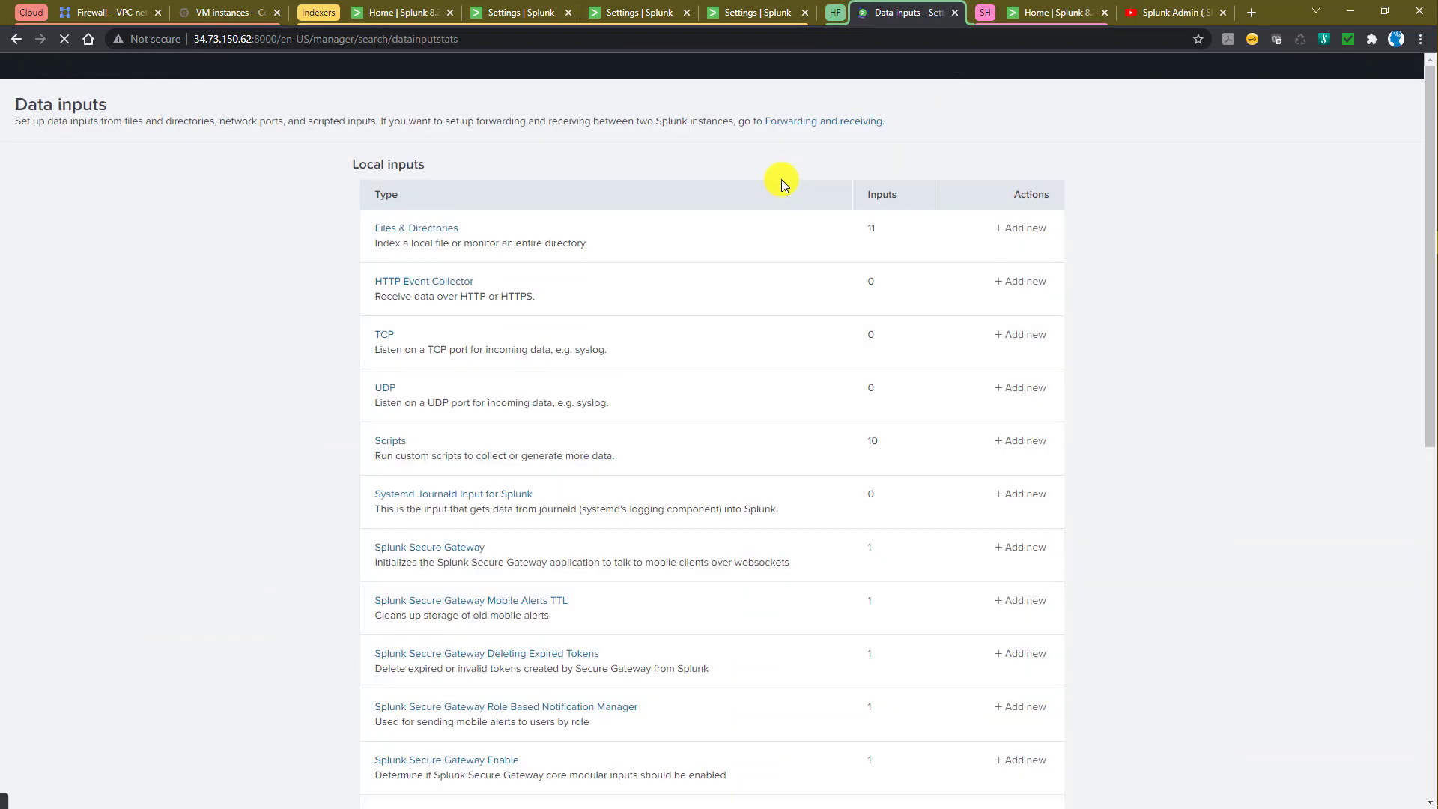
left_click(391, 448)
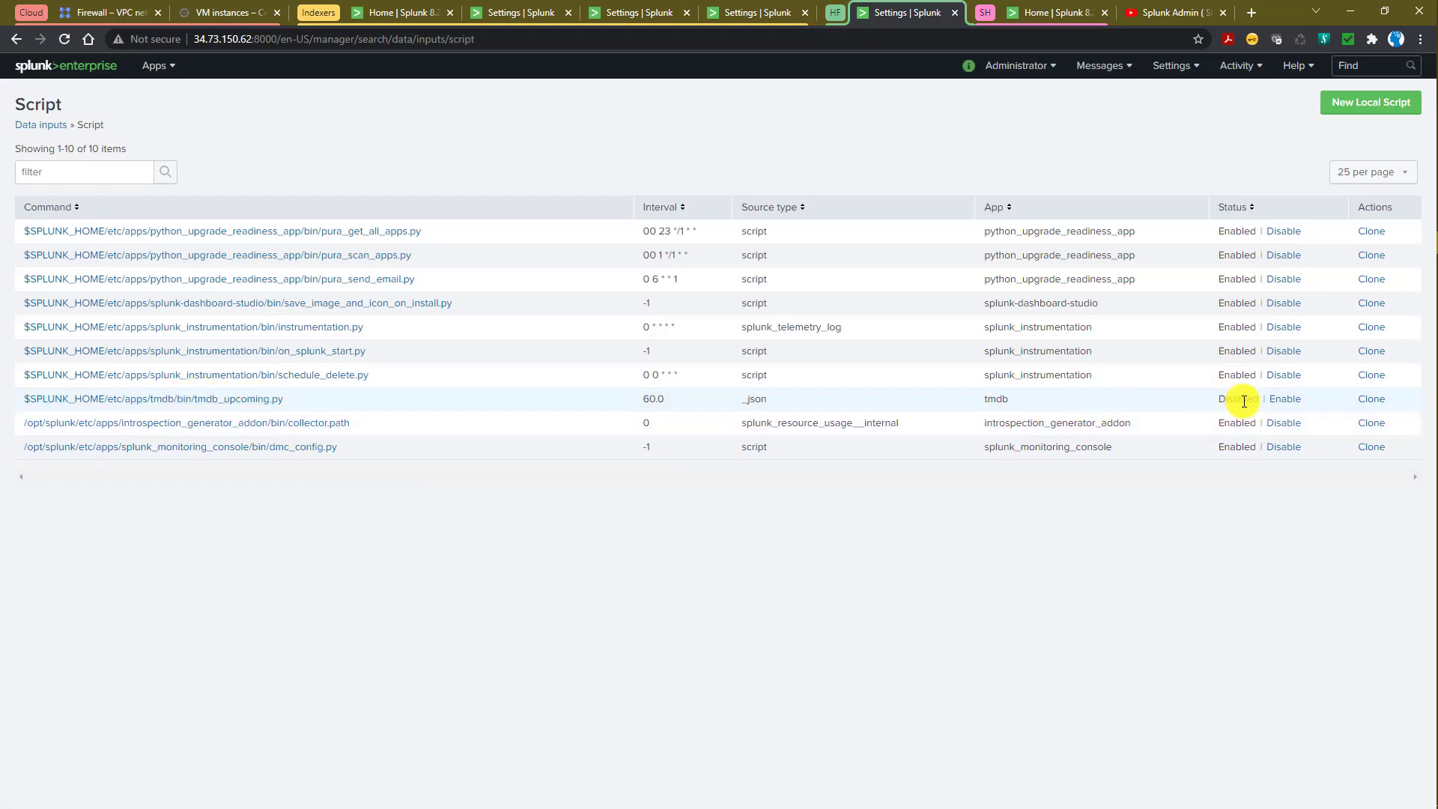
left_click(1284, 399)
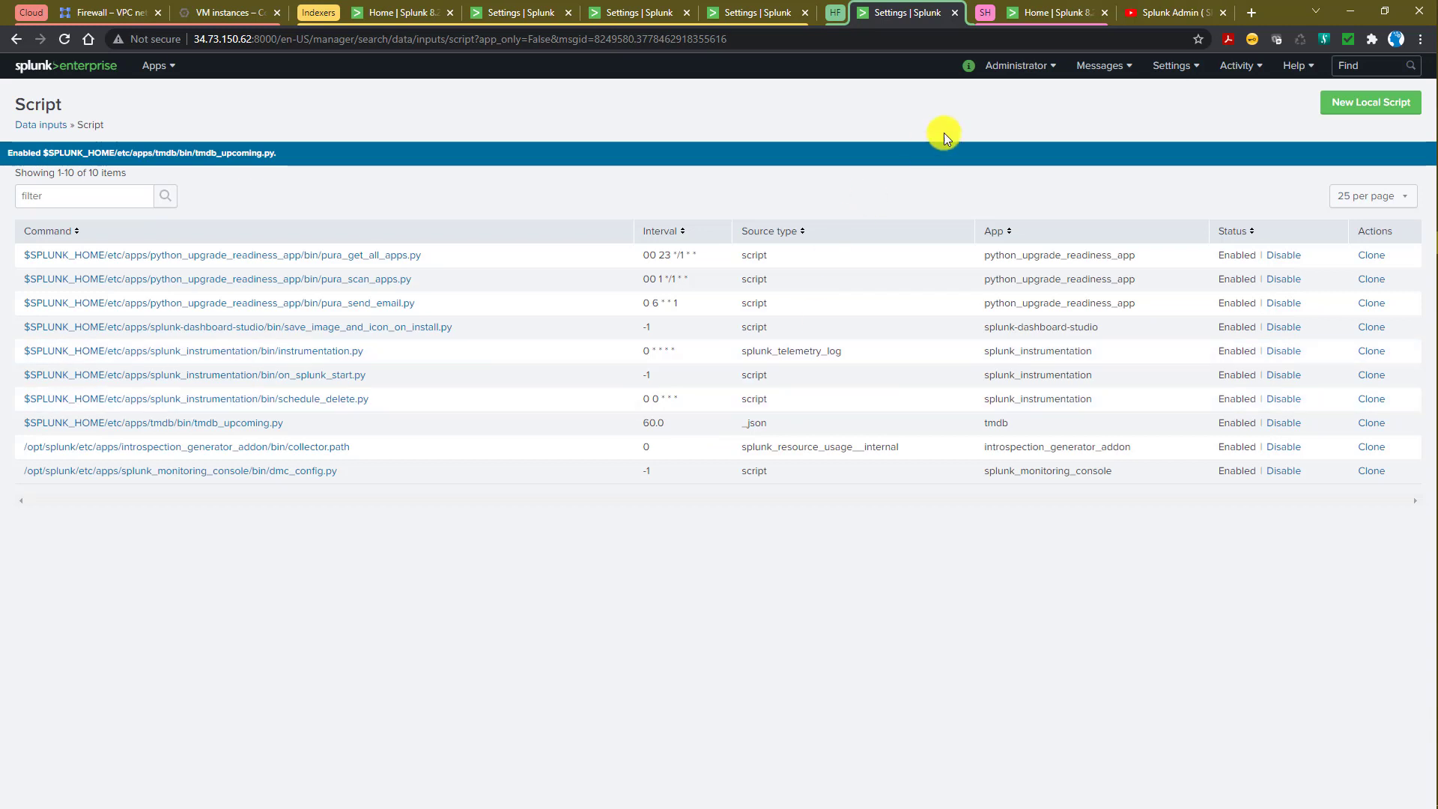
Run the search index=tmdb_index over the last 15 minutes in Search & Reporting on the search head.
left_click(1032, 17)
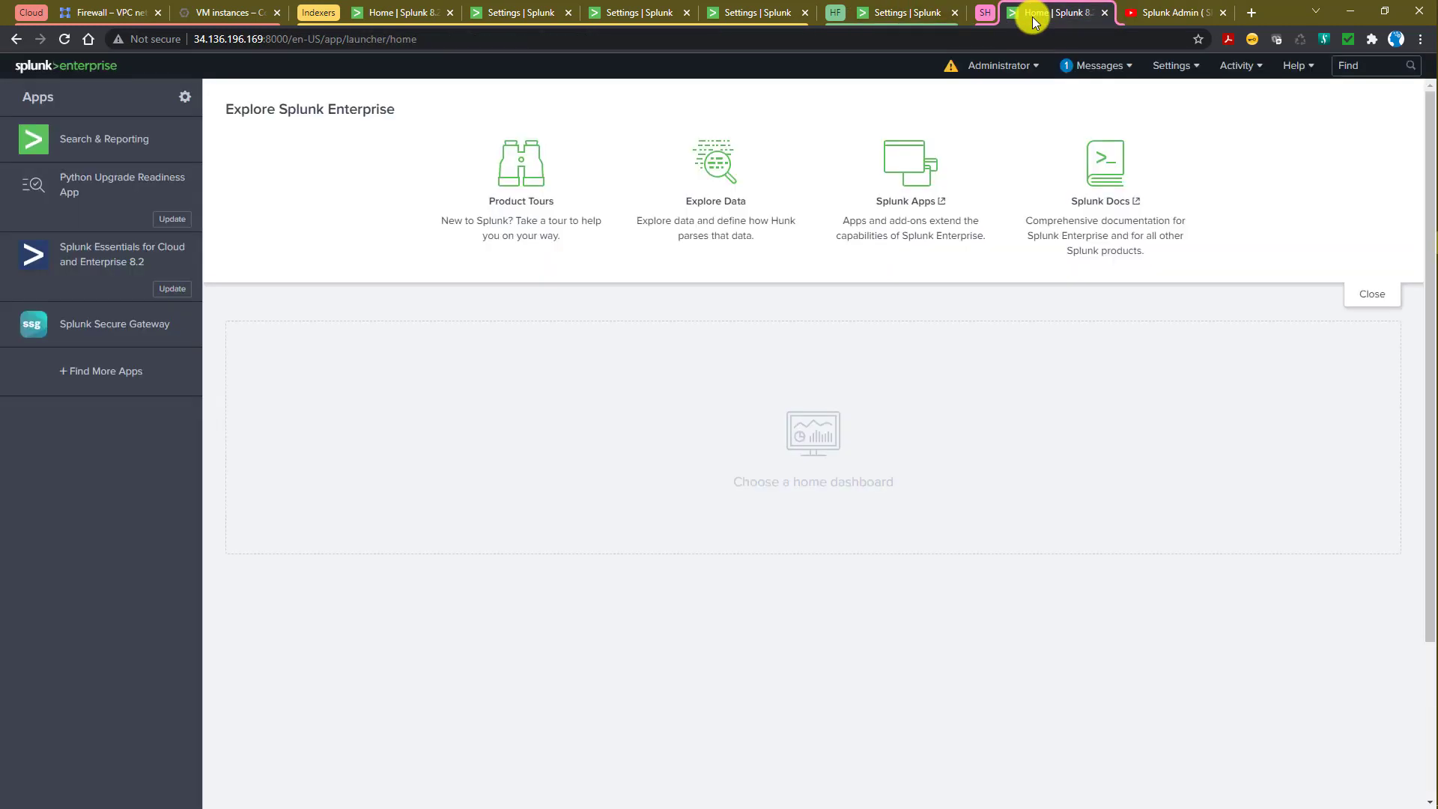
left_click(120, 157)
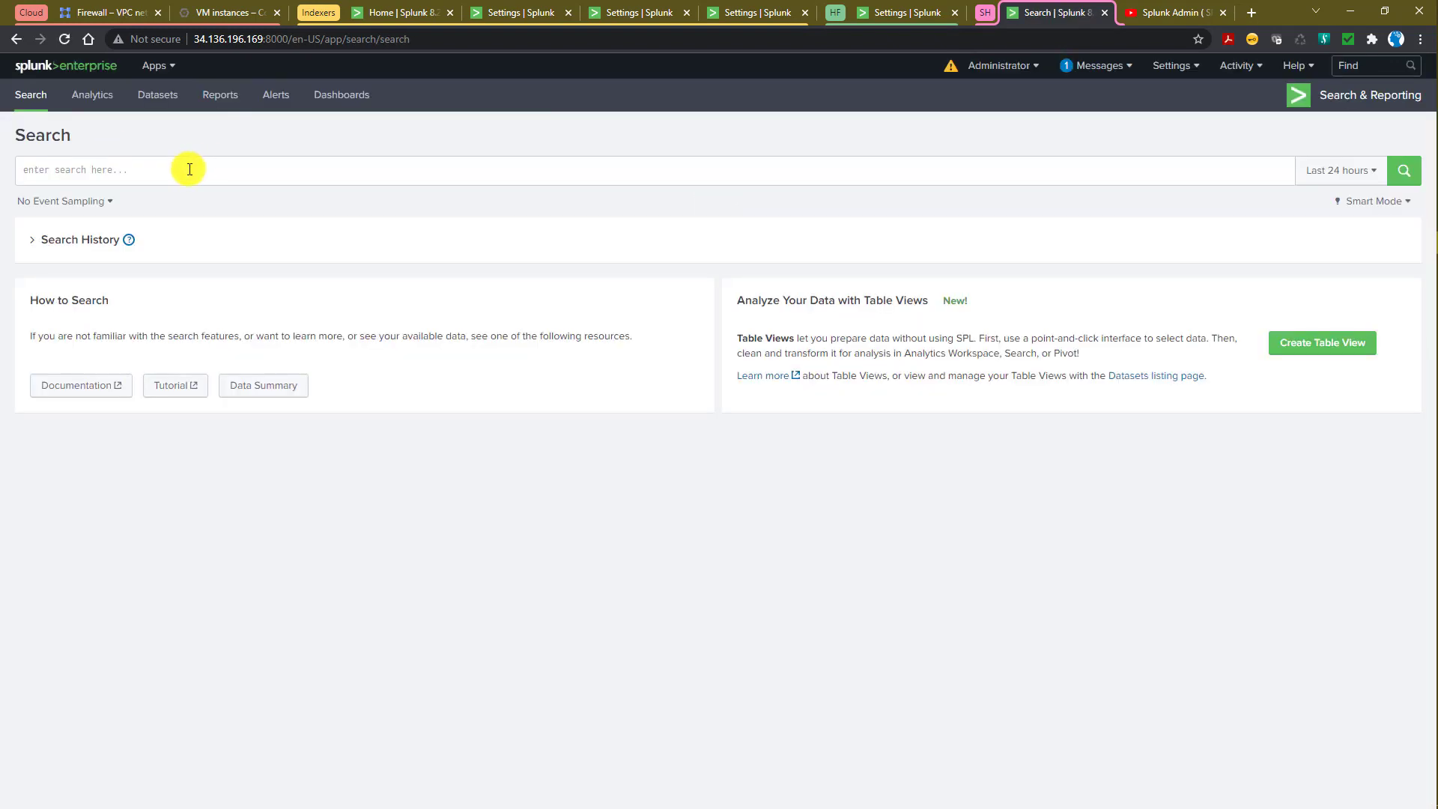
left_click(187, 169)
type("index")
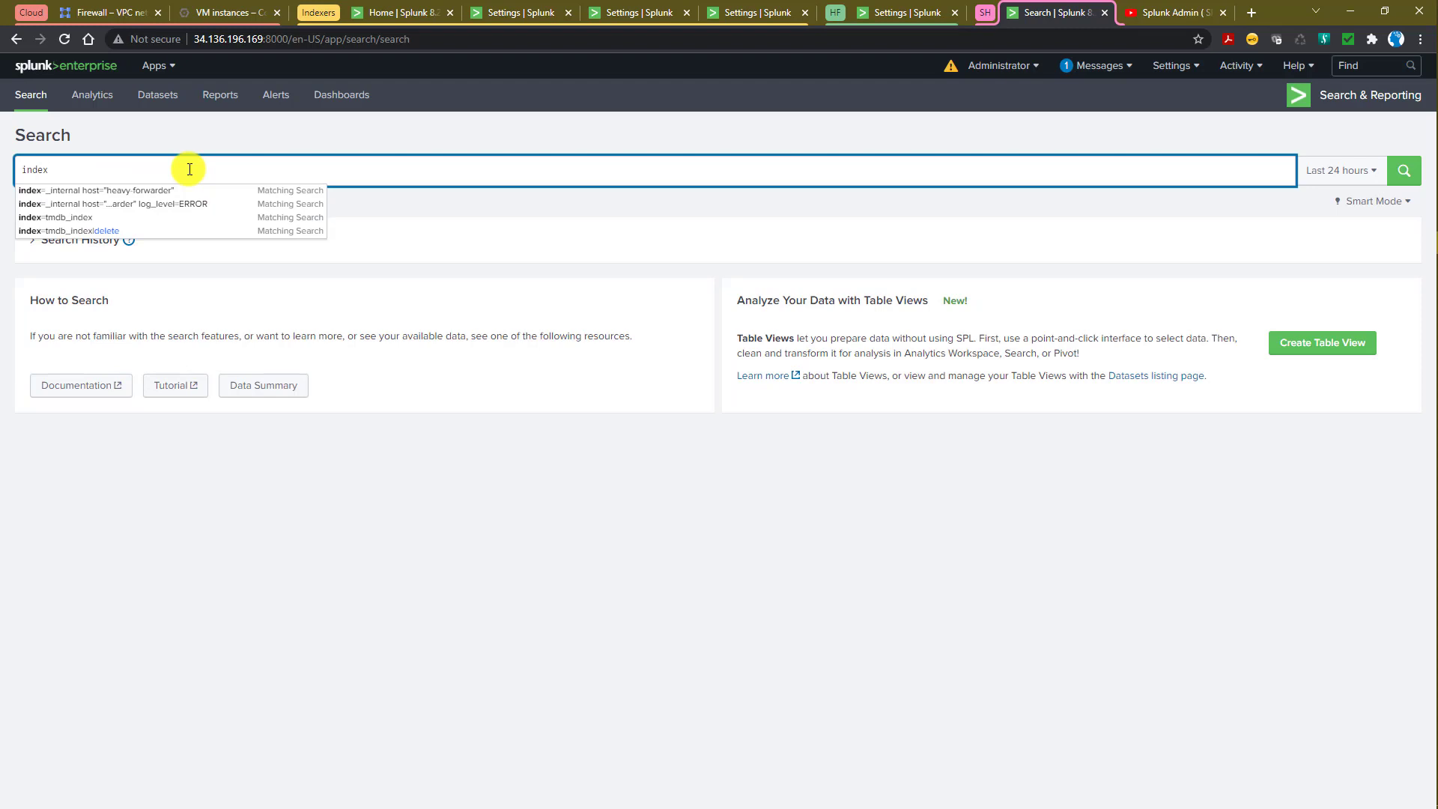
type("=tm")
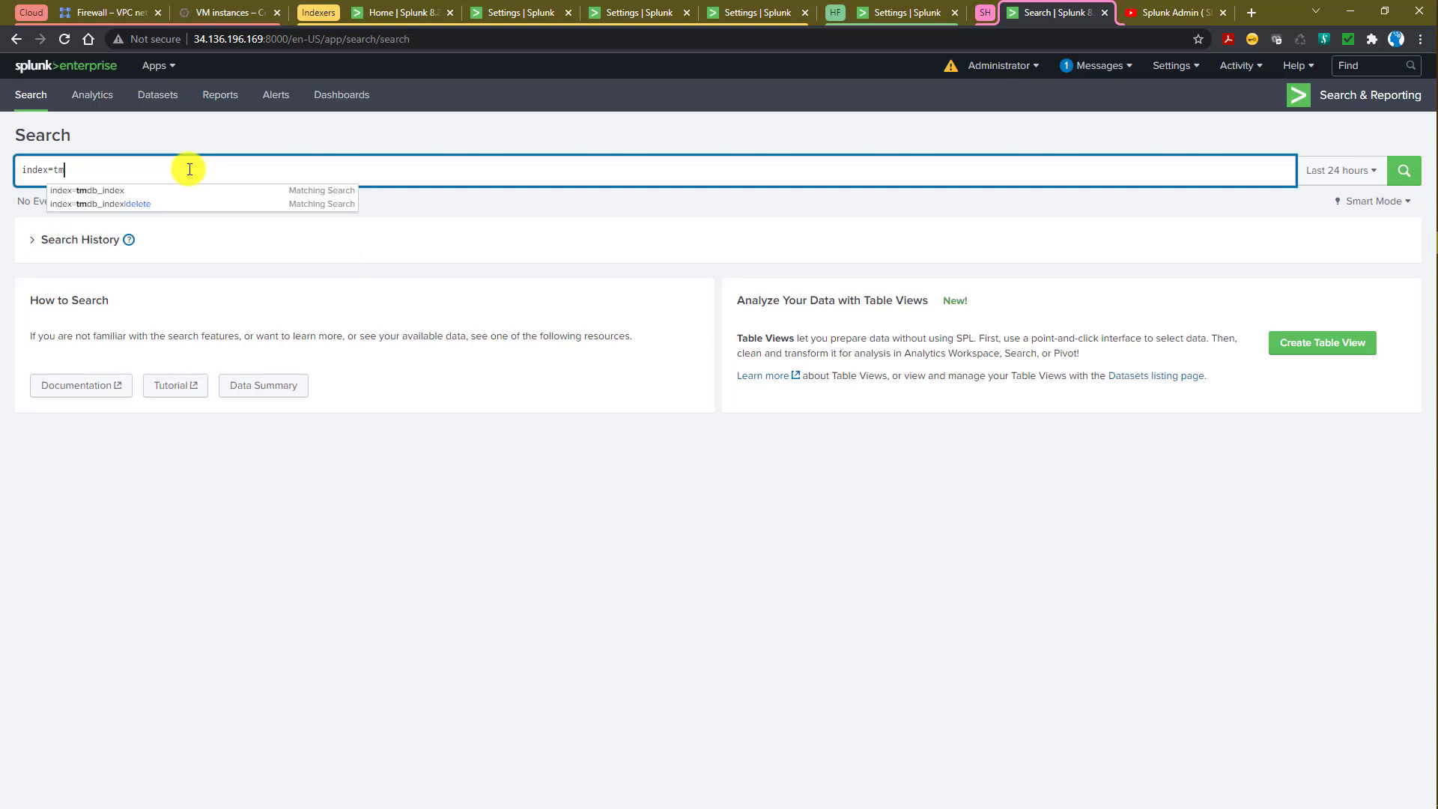
type("db_index")
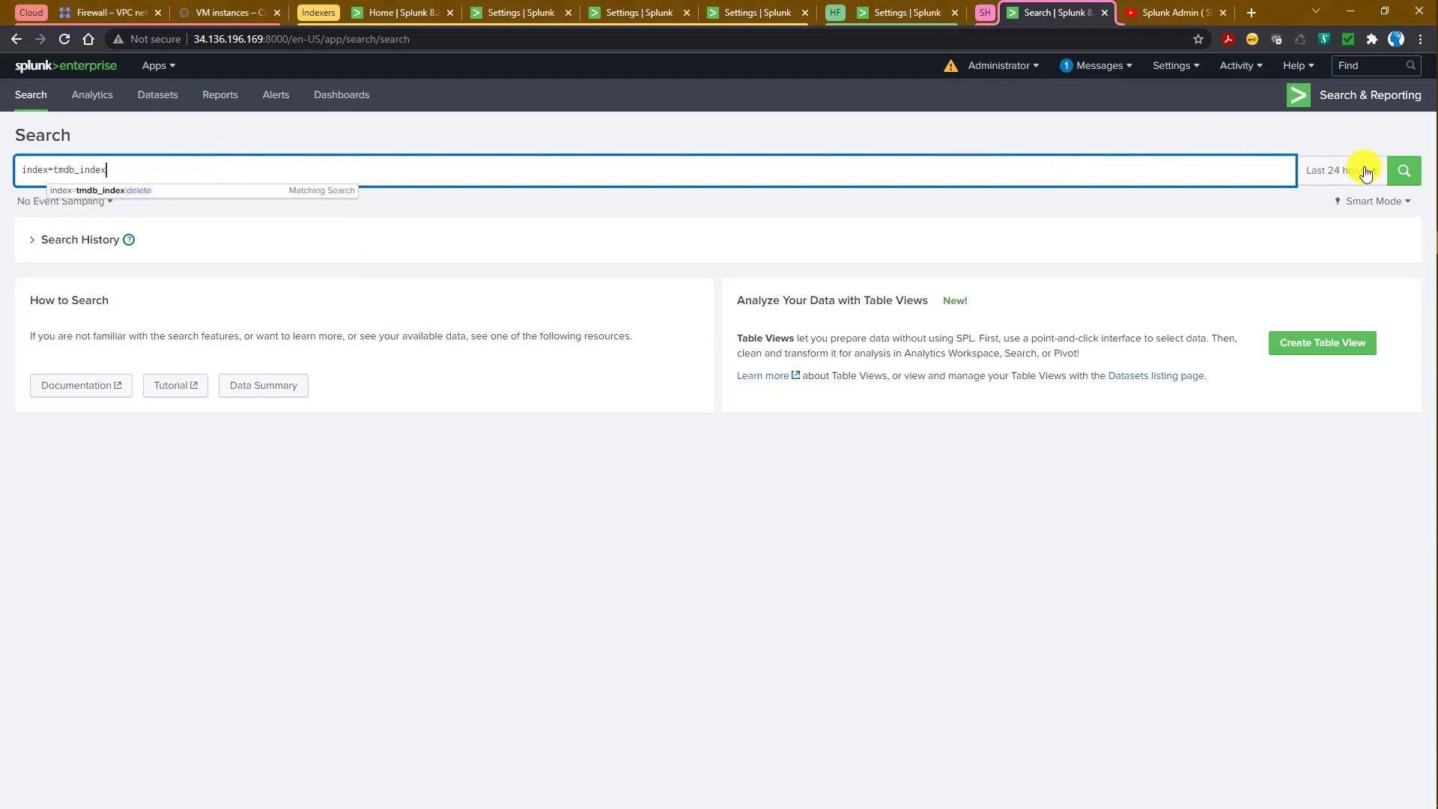
left_click(1364, 172)
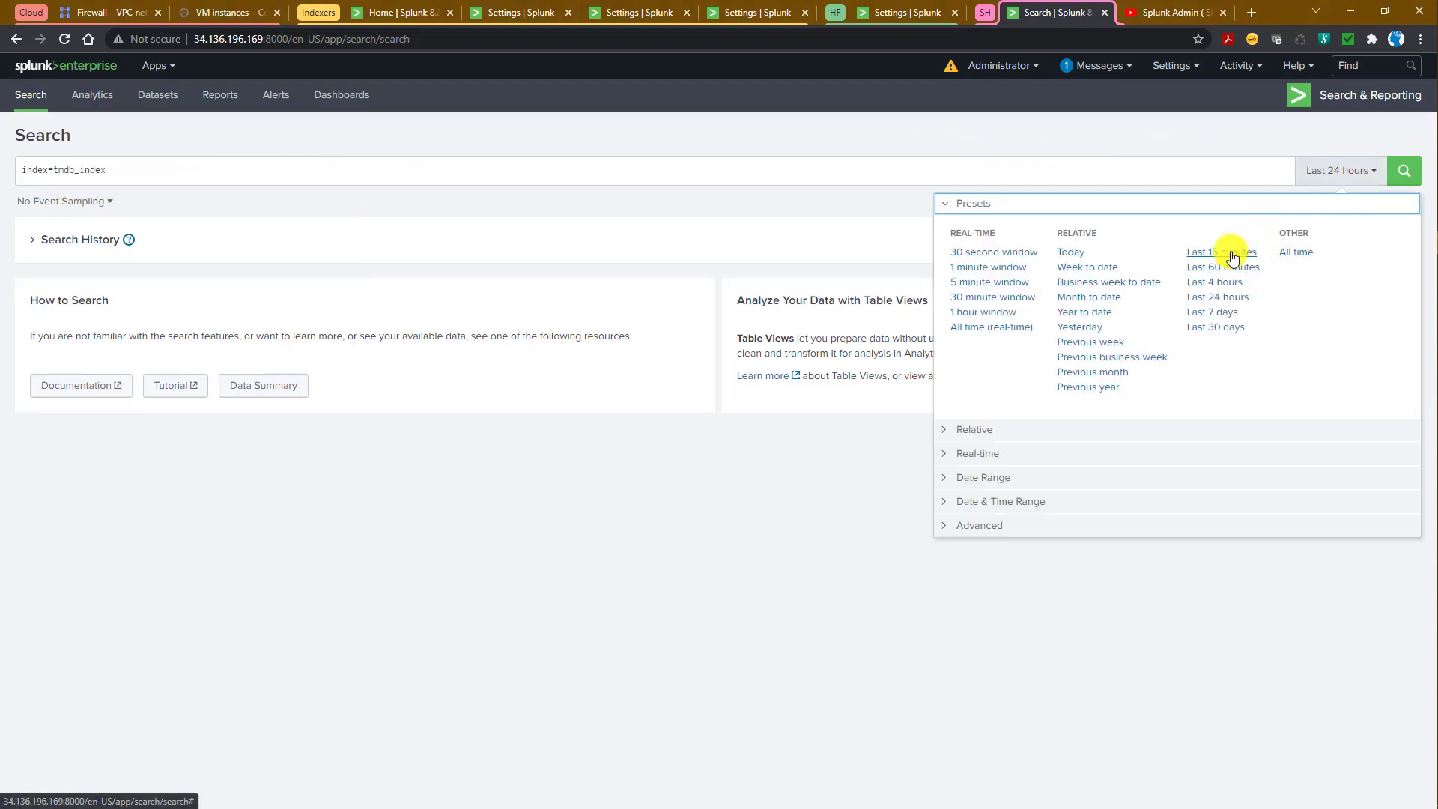
left_click(1229, 255)
left_click(1405, 172)
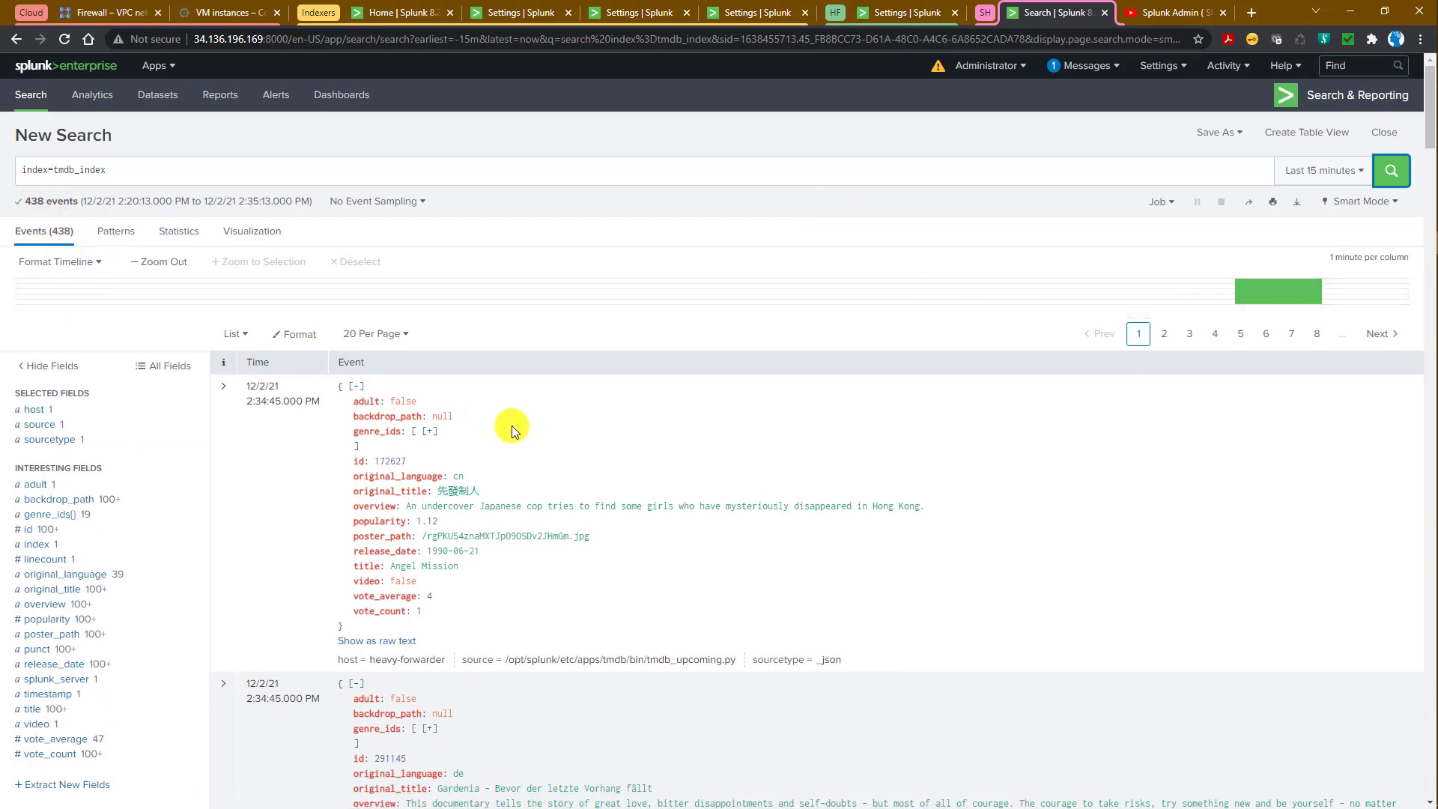
Examine the values of the host and splunk_server fields in the tmdb_index search results.
left_click(37, 409)
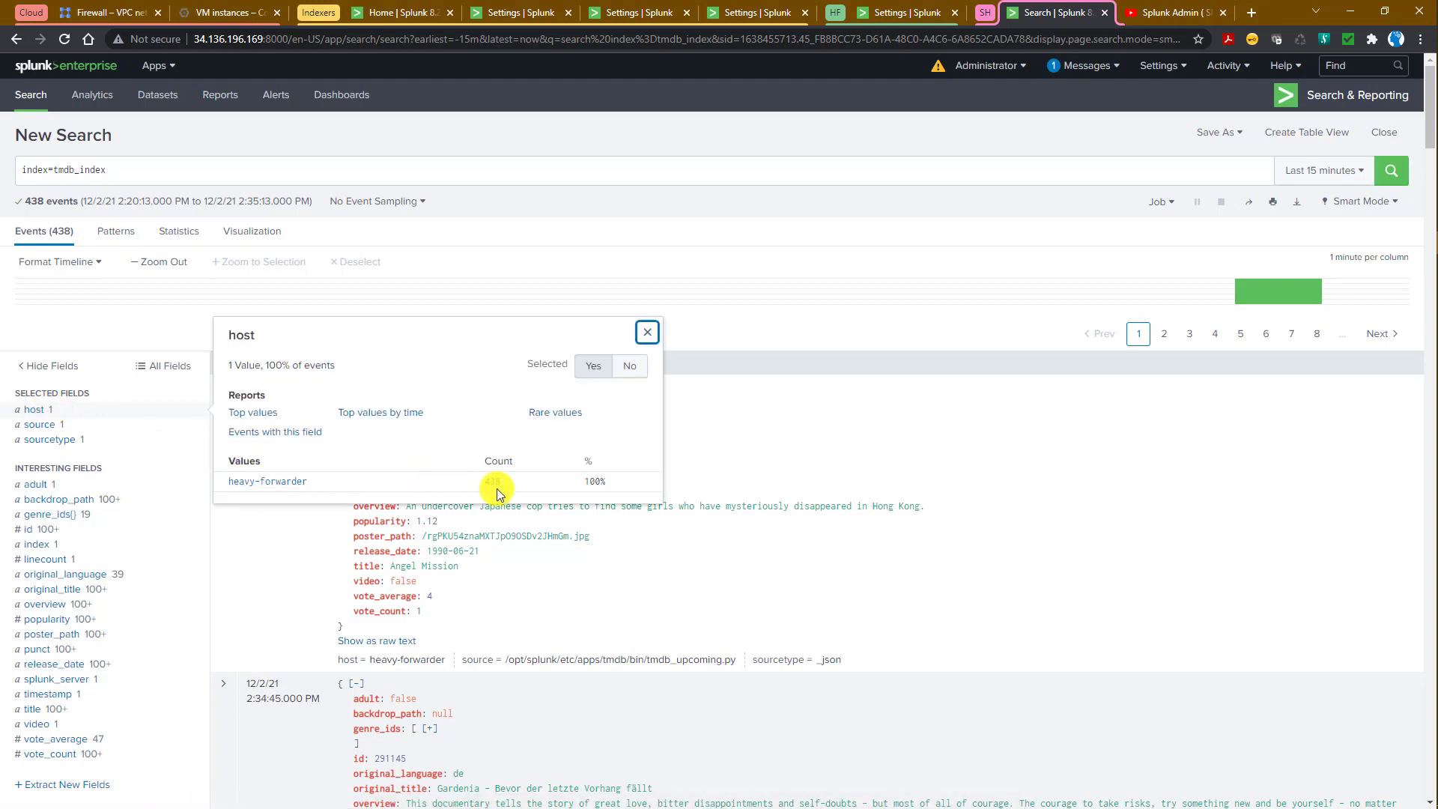
left_click(85, 688)
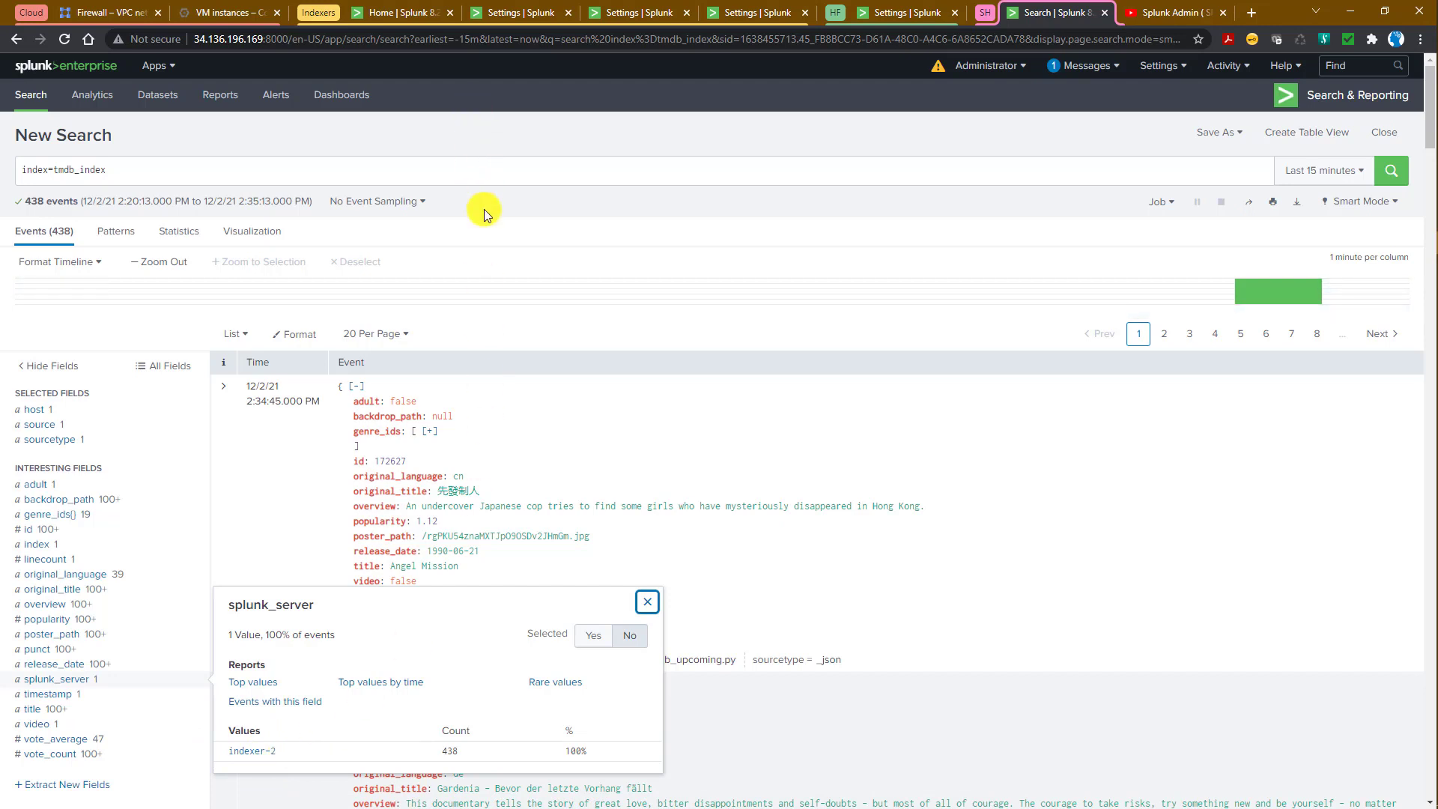
left_click(508, 163)
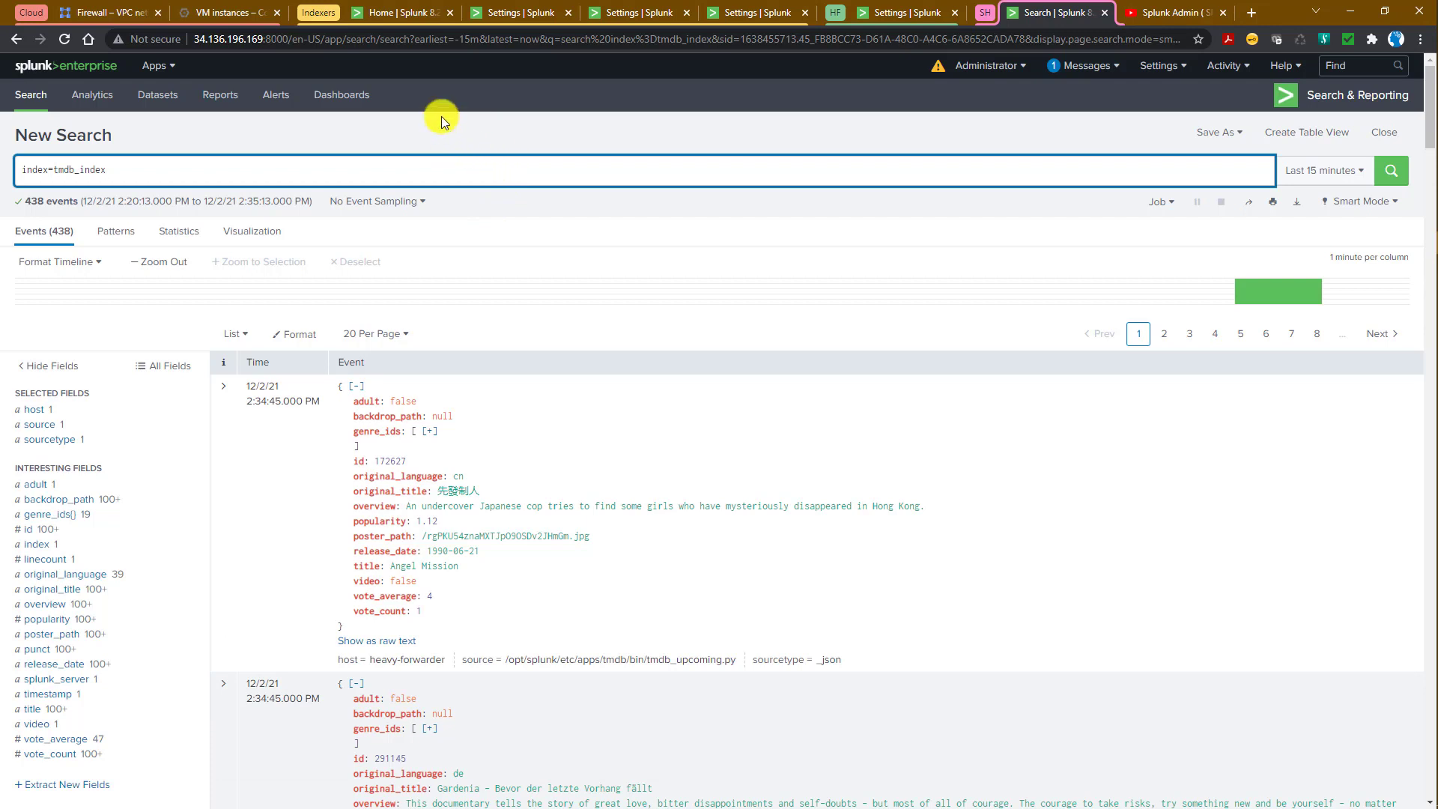
Open the indexer clustering status on the cluster master and examine the tmdb_index entry in its list of indexes.
left_click(402, 13)
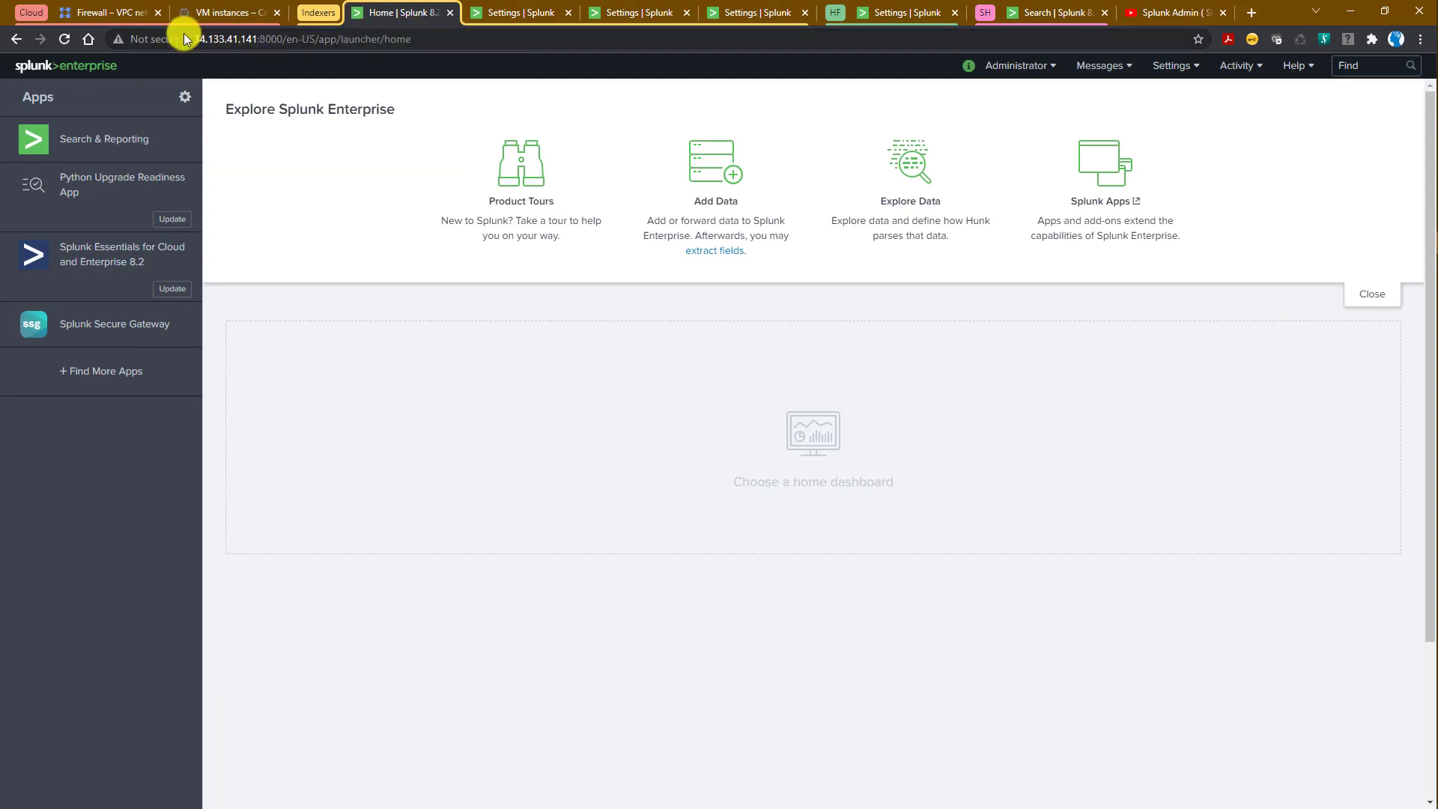
left_click(222, 20)
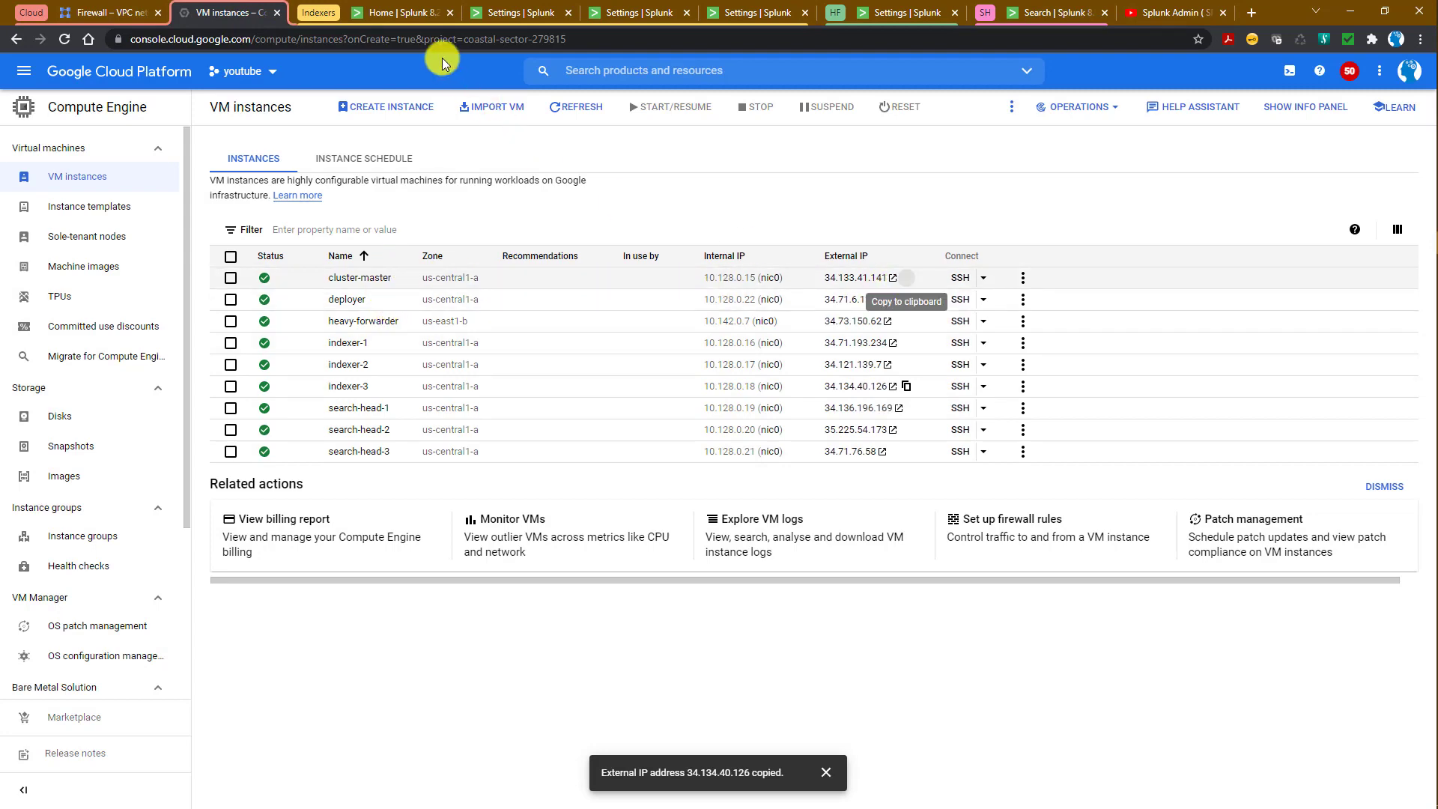
left_click(389, 15)
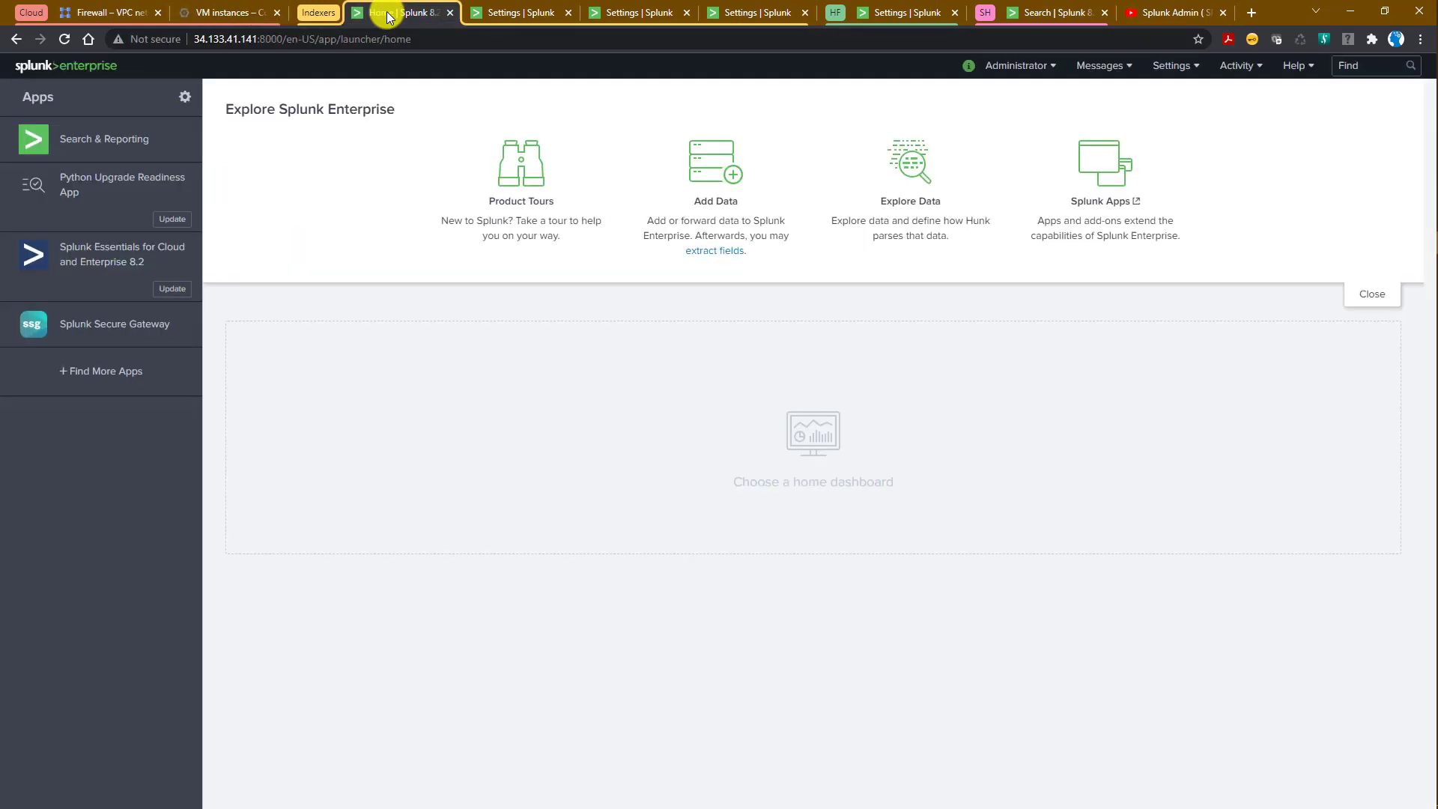
left_click(1174, 67)
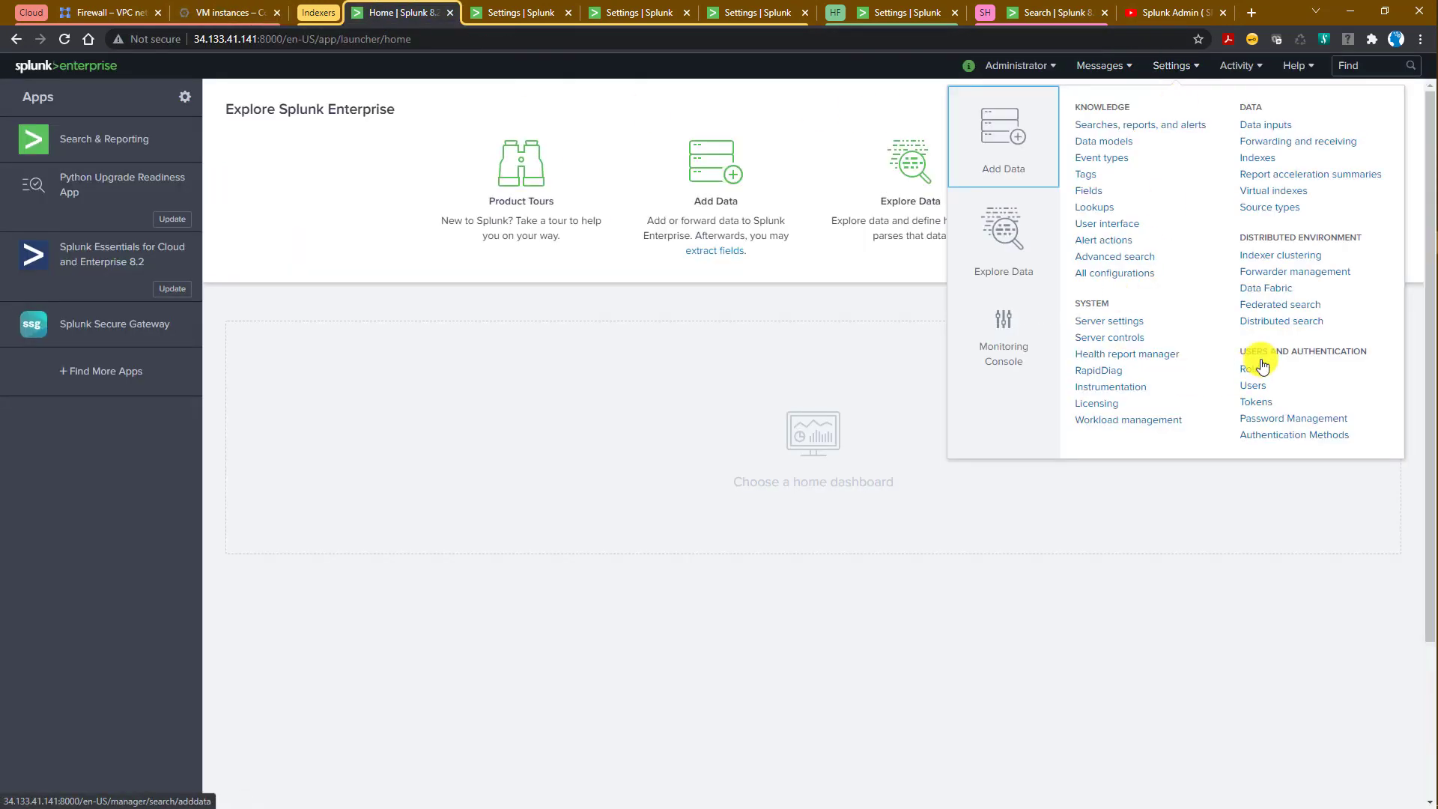
left_click(1280, 255)
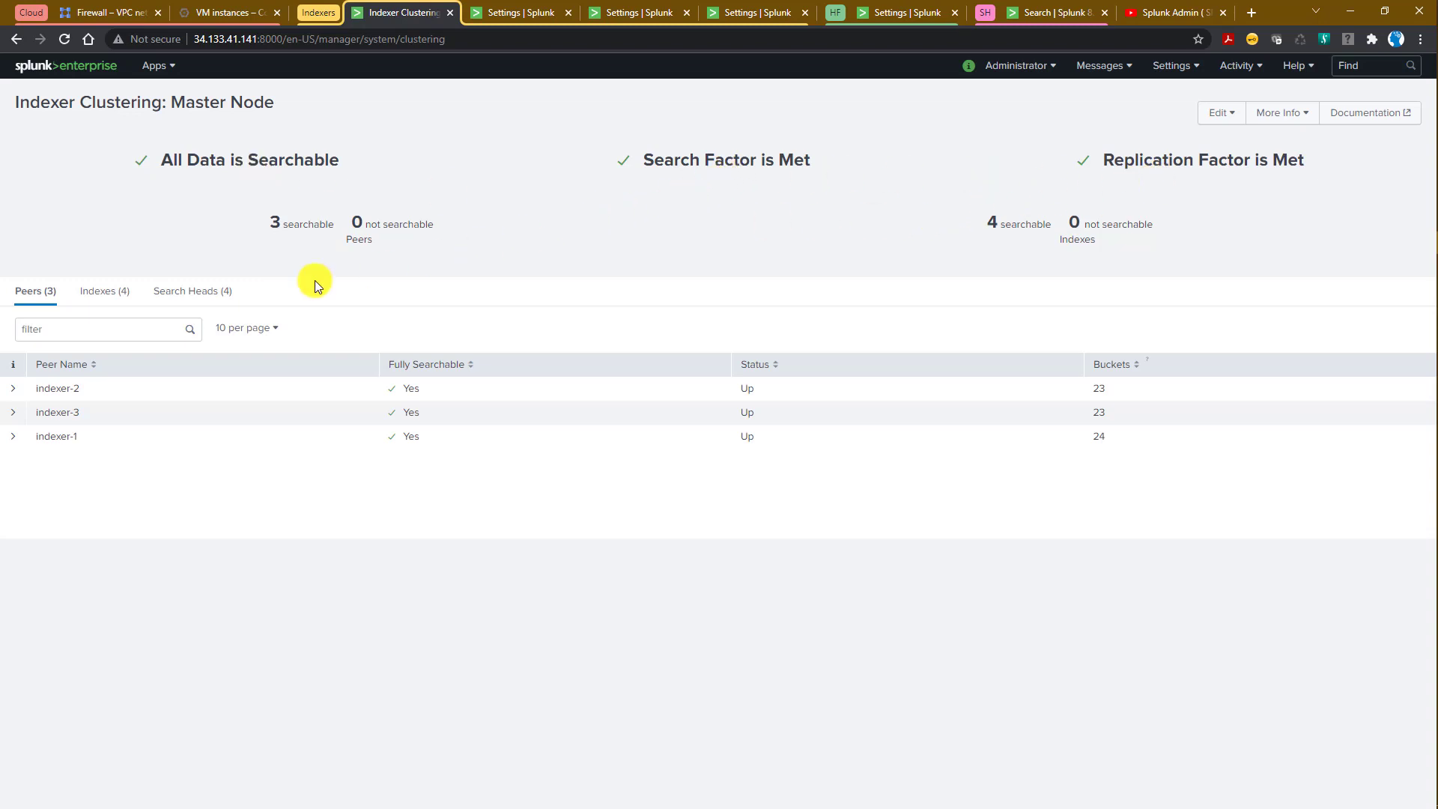
left_click(110, 307)
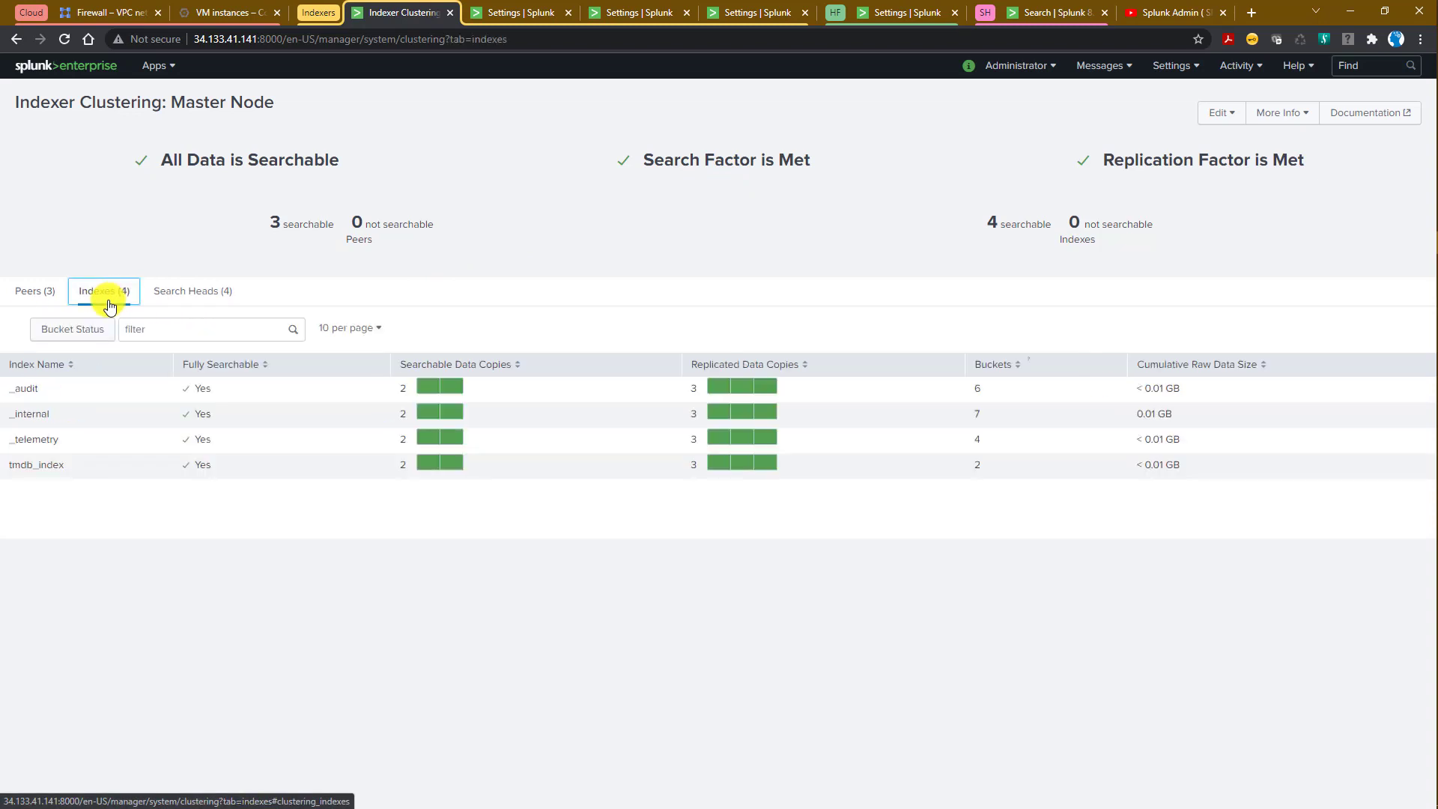
left_click_drag(16, 465, 77, 466)
left_click(70, 473)
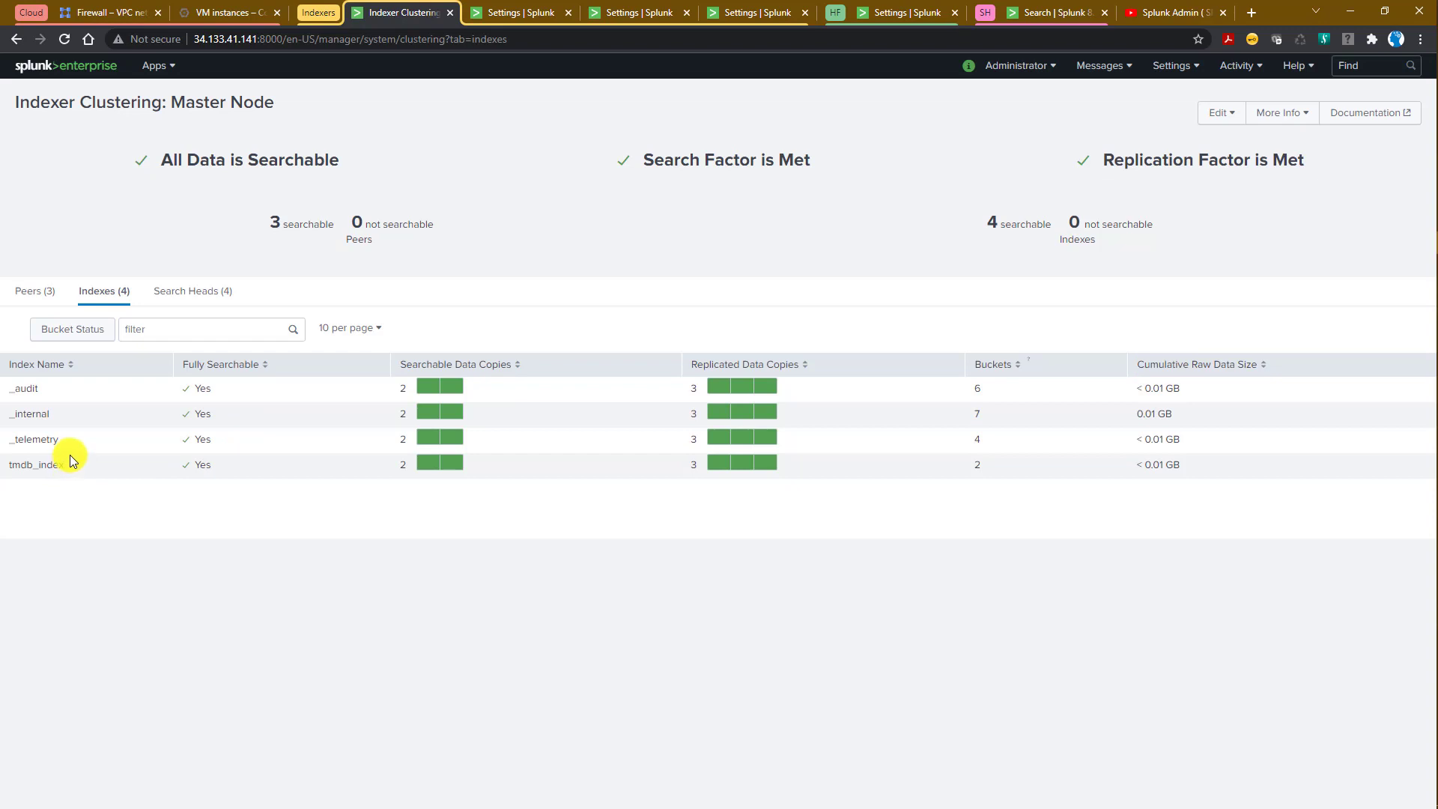